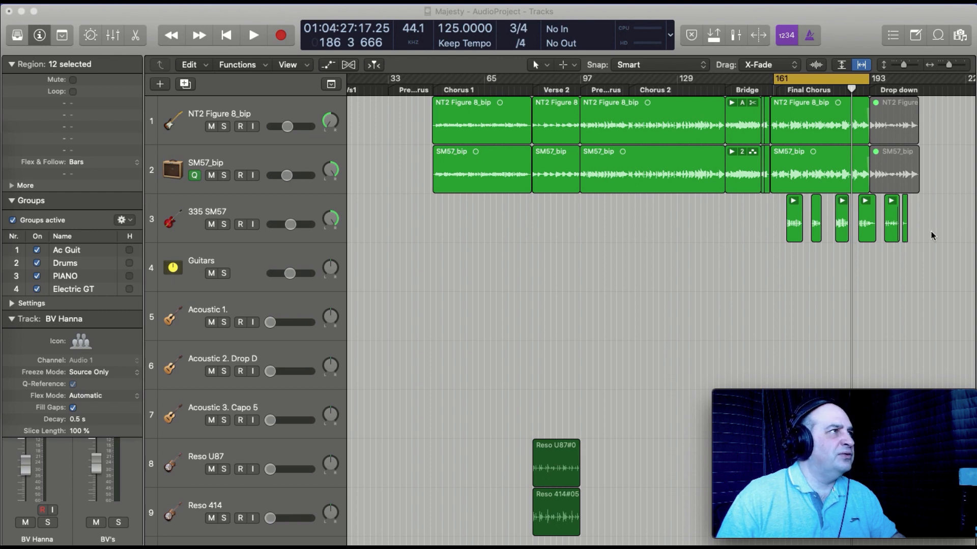
# Review the electric guitar, acoustic guitar, Reso, piano and Jazz Organ tracks in the arrangement
pyautogui.scroll(-6, 932, 236)
pyautogui.scroll(-2, 932, 236)
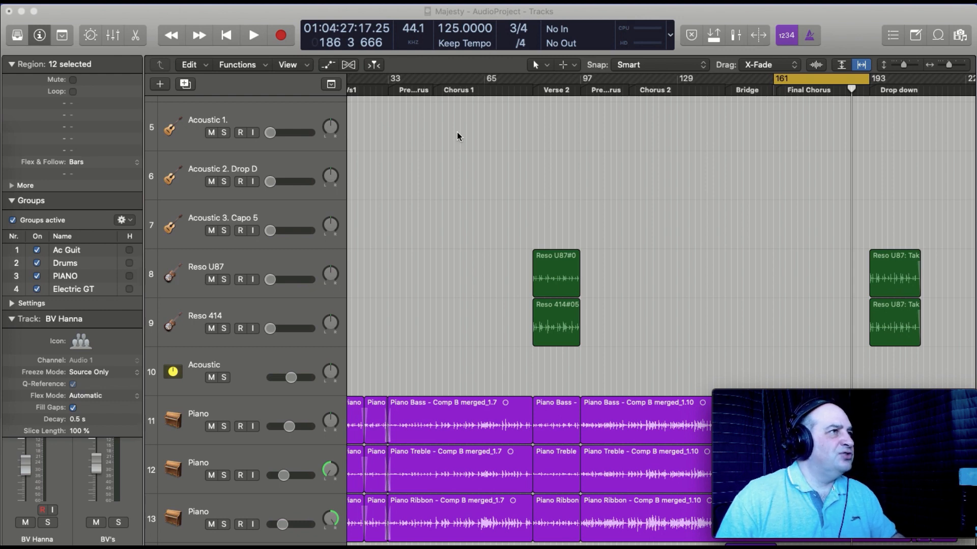
pyautogui.scroll(-3, 643, 189)
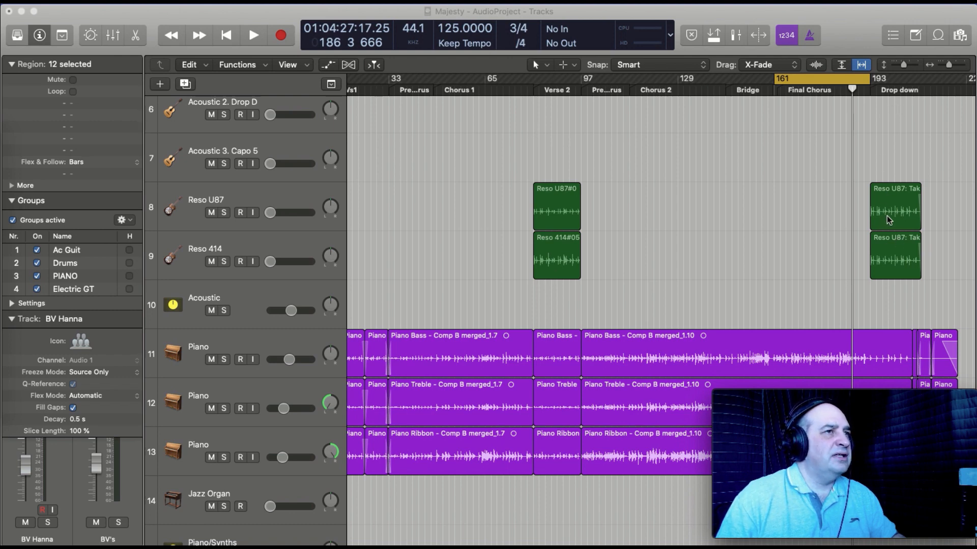
pyautogui.scroll(-5, 816, 215)
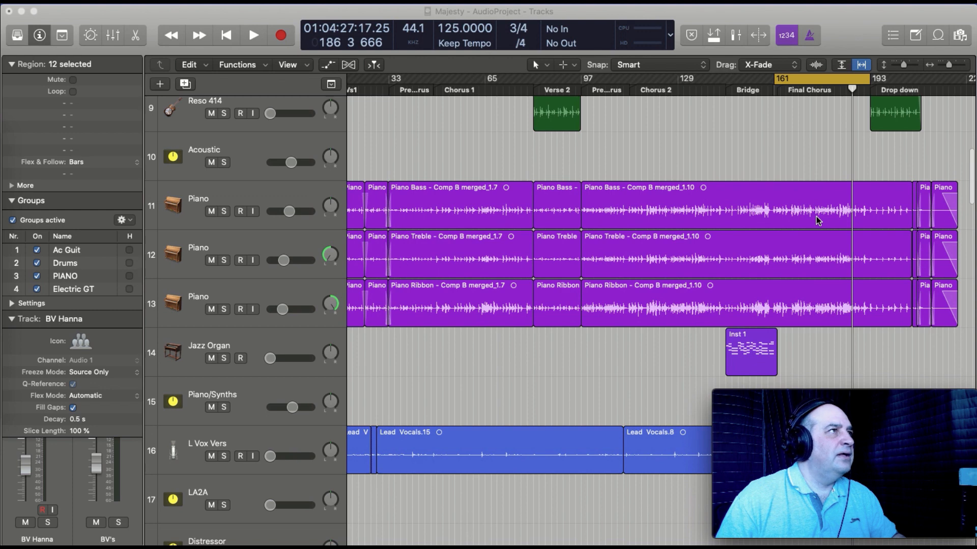
pyautogui.scroll(-3, 816, 215)
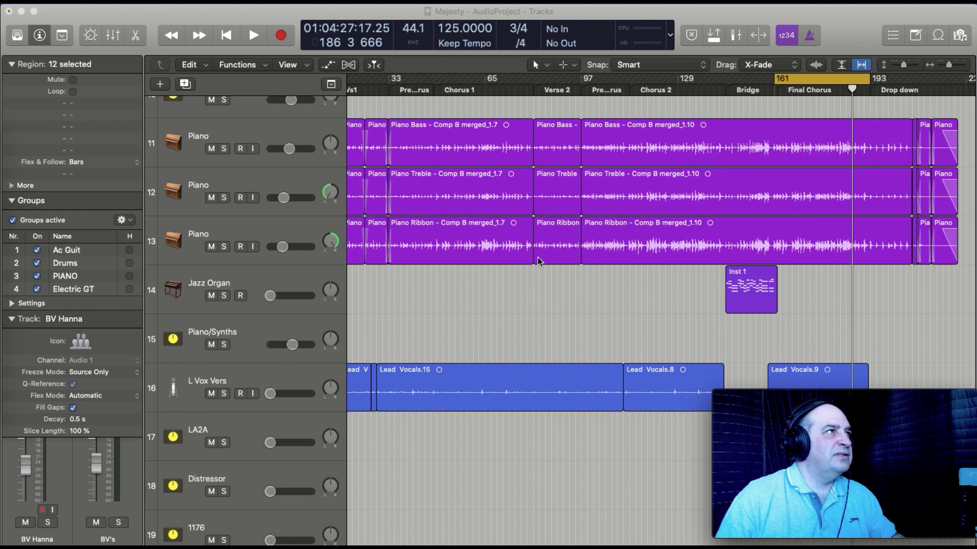
pyautogui.scroll(-5, 538, 257)
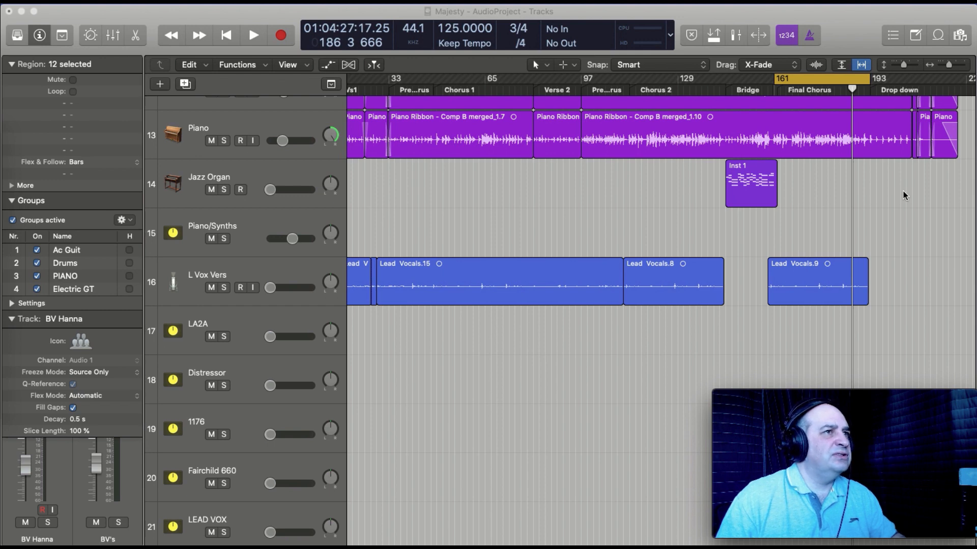
# Examine the lead vocal track with its LA2A, Distressor, 1176 and Fairchild 660 auxes, and the backing vocal and harmony tracks
pyautogui.scroll(-3, 902, 197)
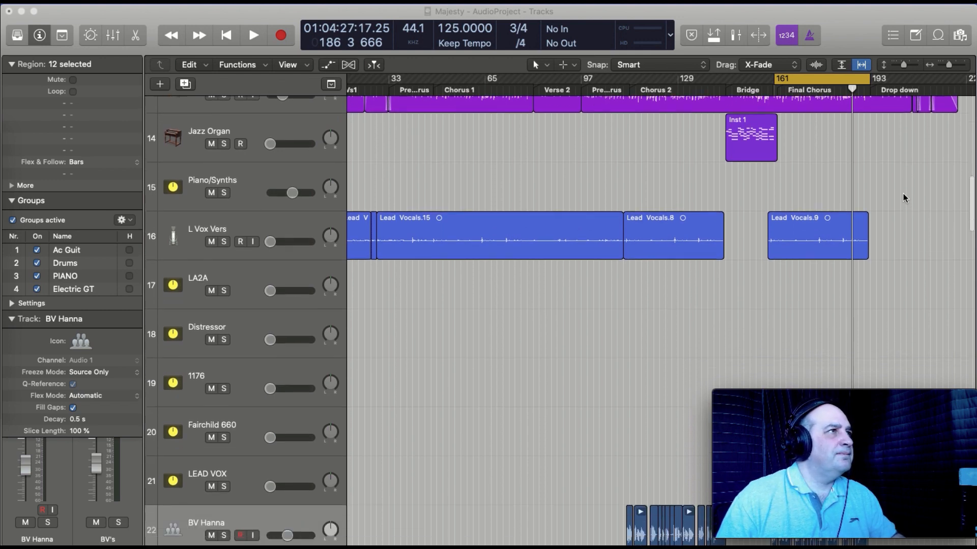
pyautogui.scroll(-1, 902, 196)
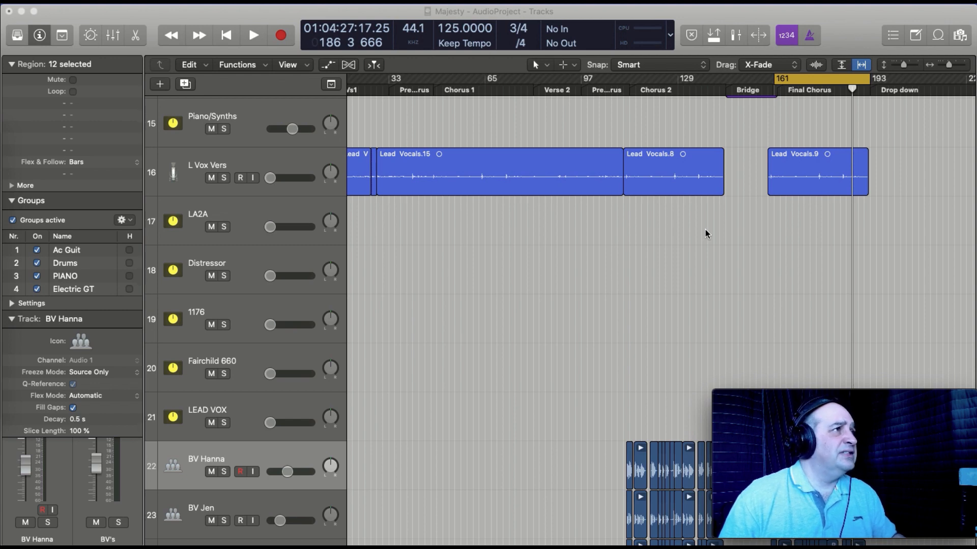
pyautogui.scroll(-5, 705, 231)
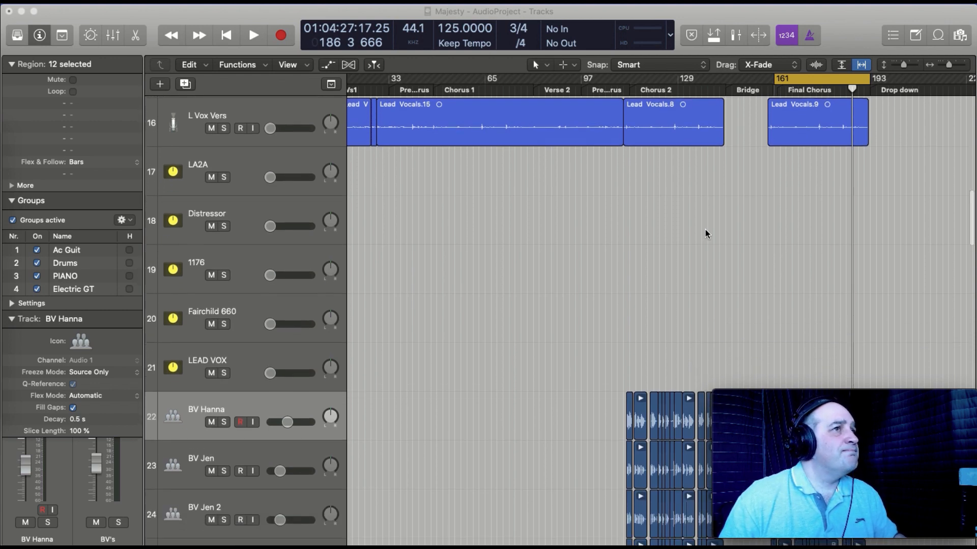
pyautogui.scroll(-5, 705, 233)
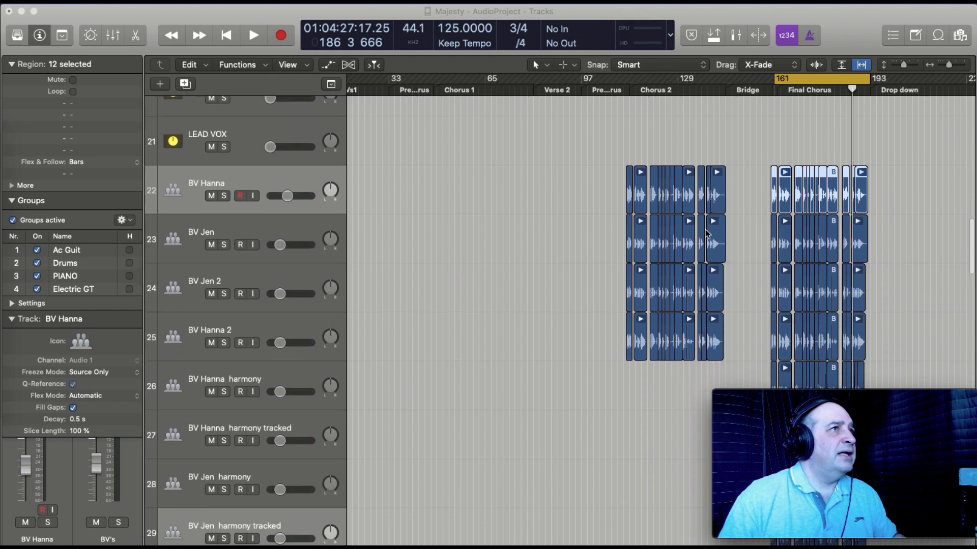
pyautogui.scroll(-1, 705, 233)
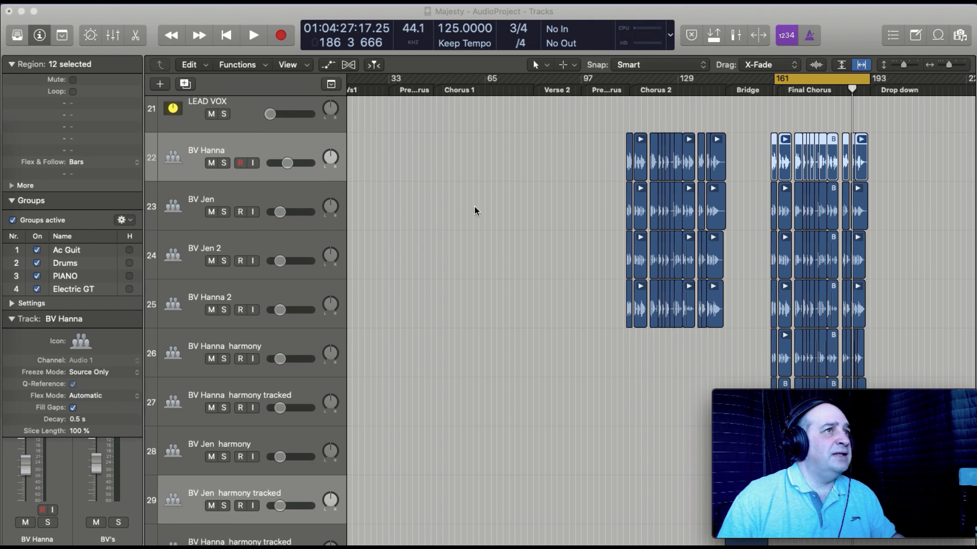
pyautogui.scroll(-2, 474, 209)
pyautogui.scroll(-8, 474, 206)
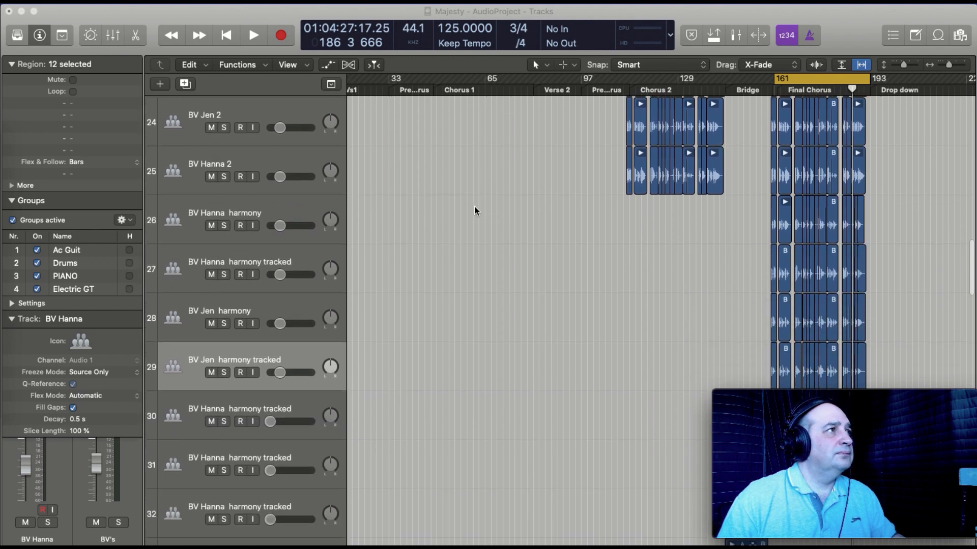
pyautogui.scroll(-4, 474, 208)
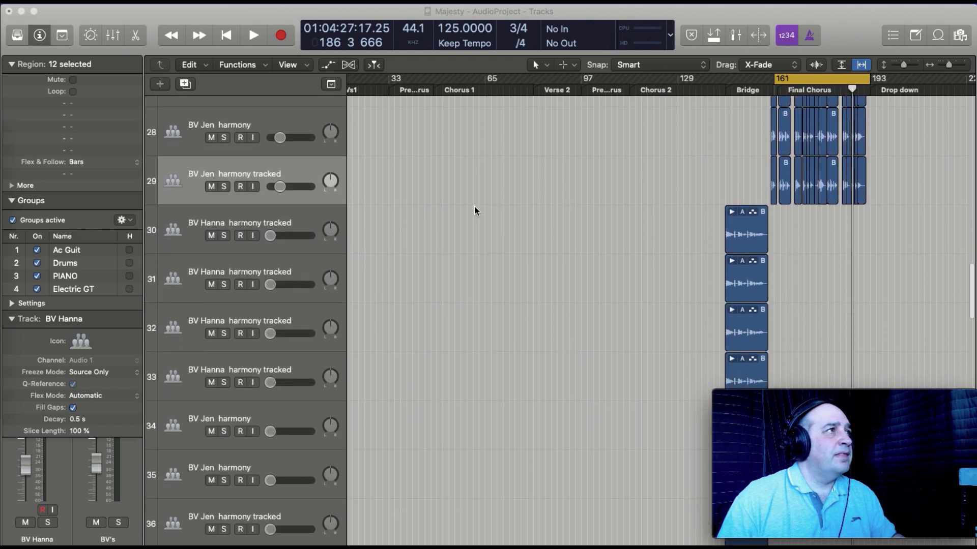
pyautogui.scroll(-12, 474, 206)
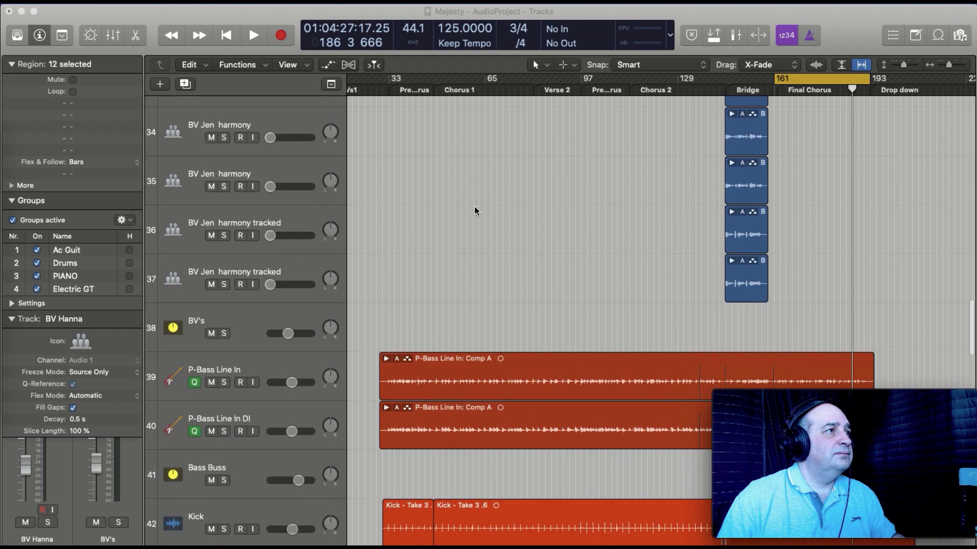
# Examine the P-Bass tracks, the drum tracks from Kick to Room, and the DRUMS to LEAD VOX group tracks beneath them
pyautogui.scroll(-6, 474, 210)
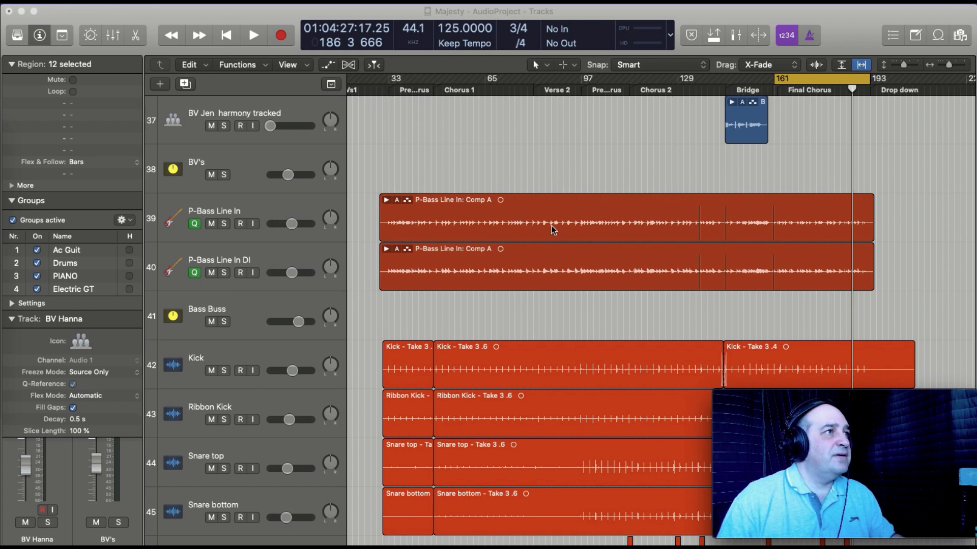
pyautogui.scroll(-5, 551, 225)
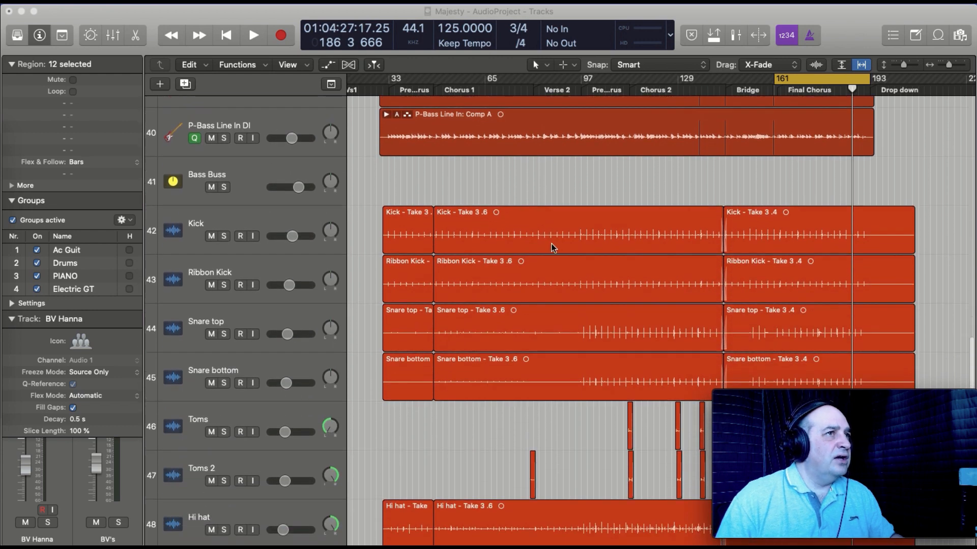
pyautogui.scroll(-2, 541, 242)
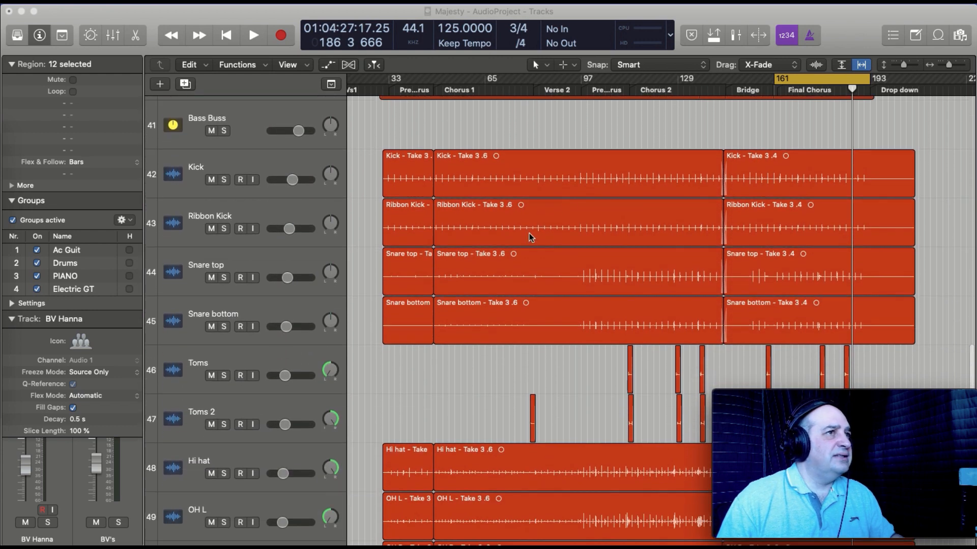
pyautogui.scroll(-4, 530, 233)
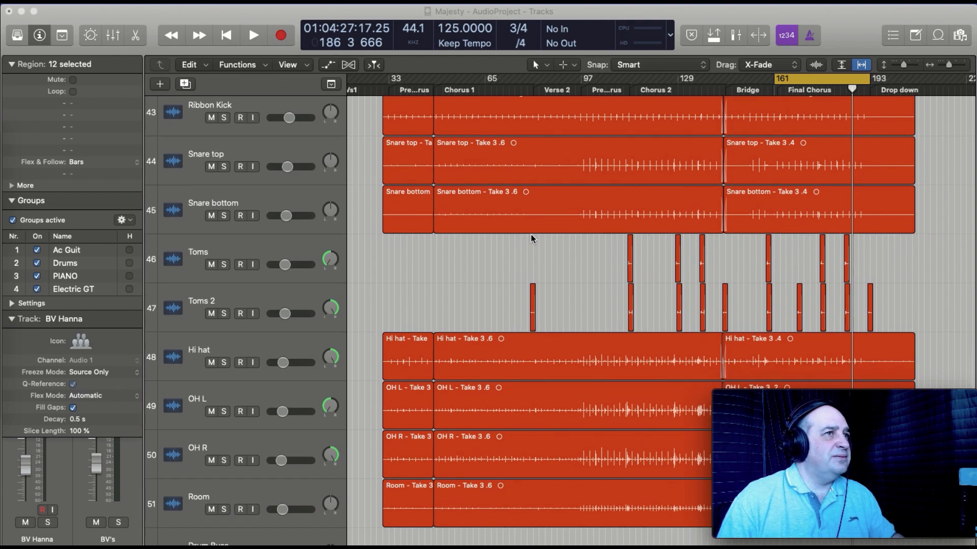
pyautogui.scroll(5, 531, 238)
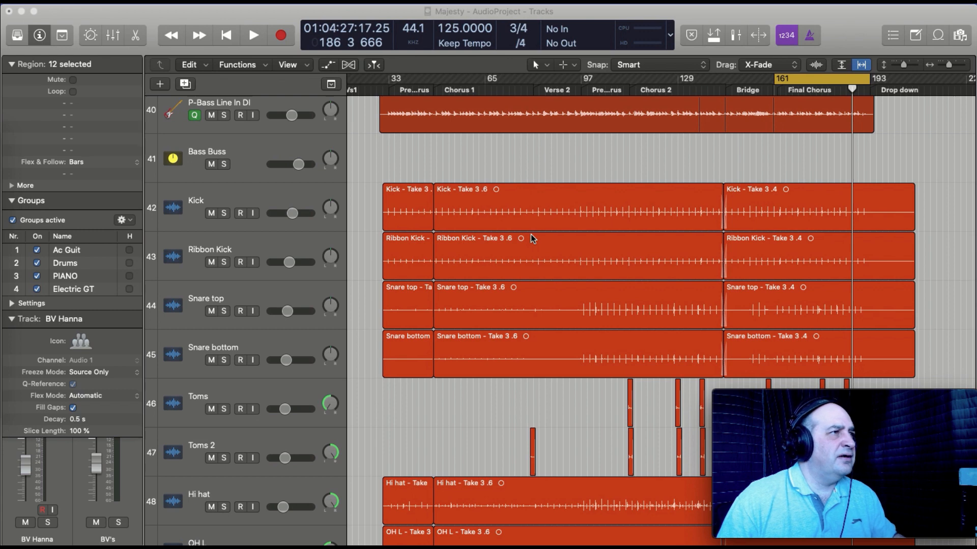
pyautogui.scroll(-5, 532, 237)
pyautogui.scroll(-2, 531, 237)
pyautogui.scroll(-3, 531, 237)
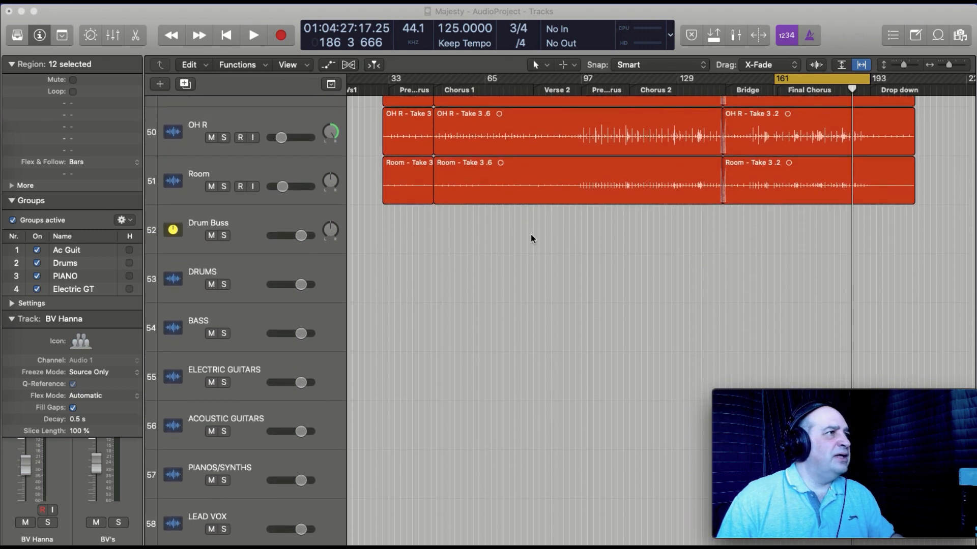
pyautogui.scroll(-1, 530, 237)
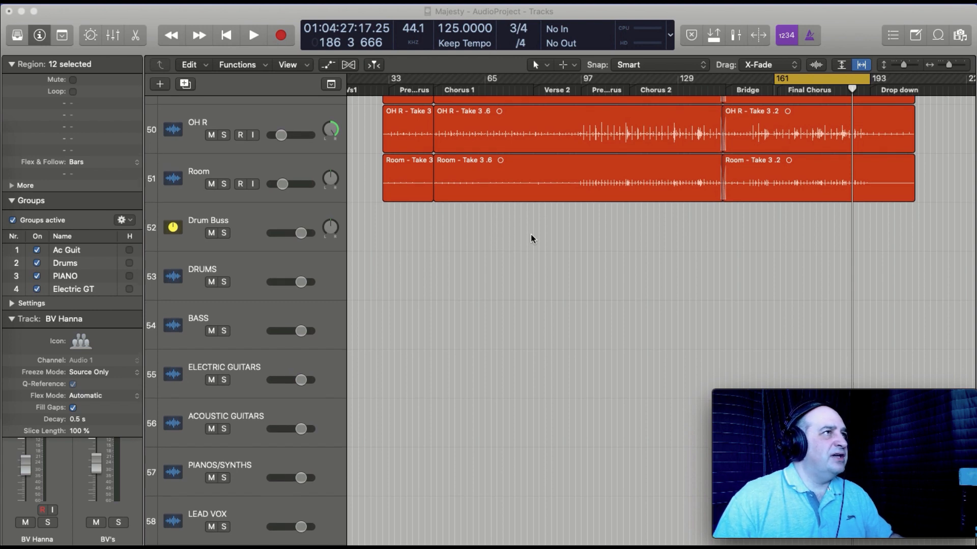
pyautogui.scroll(1, 531, 235)
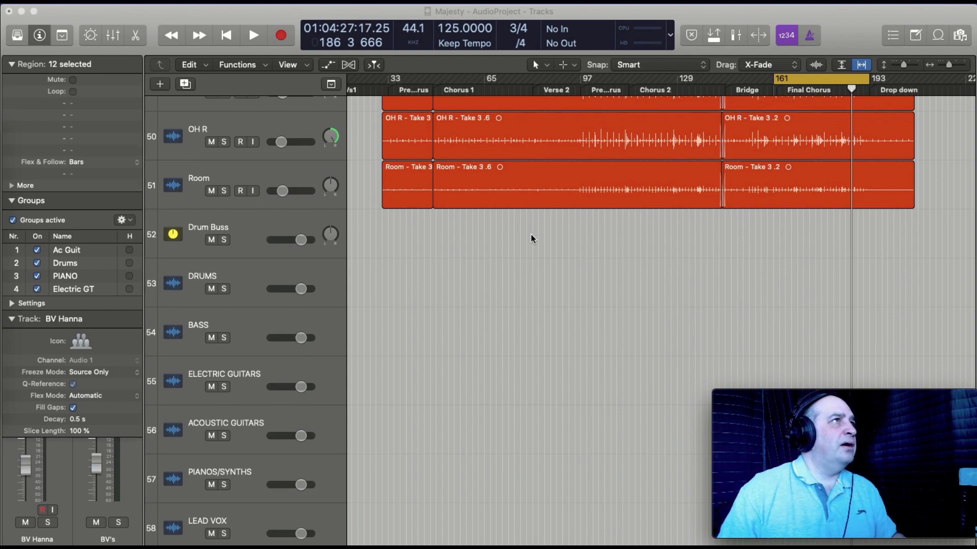
# Return to the lead vocal track and its compressor auxes in the arrangement
pyautogui.scroll(10, 530, 238)
pyautogui.scroll(5, 532, 239)
pyautogui.scroll(4, 530, 239)
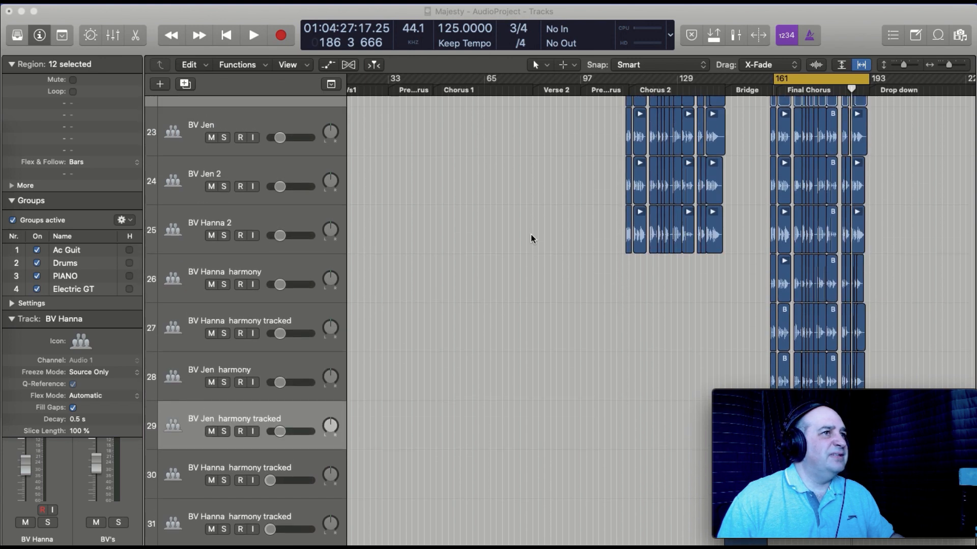
pyautogui.scroll(4, 530, 239)
pyautogui.scroll(4, 531, 238)
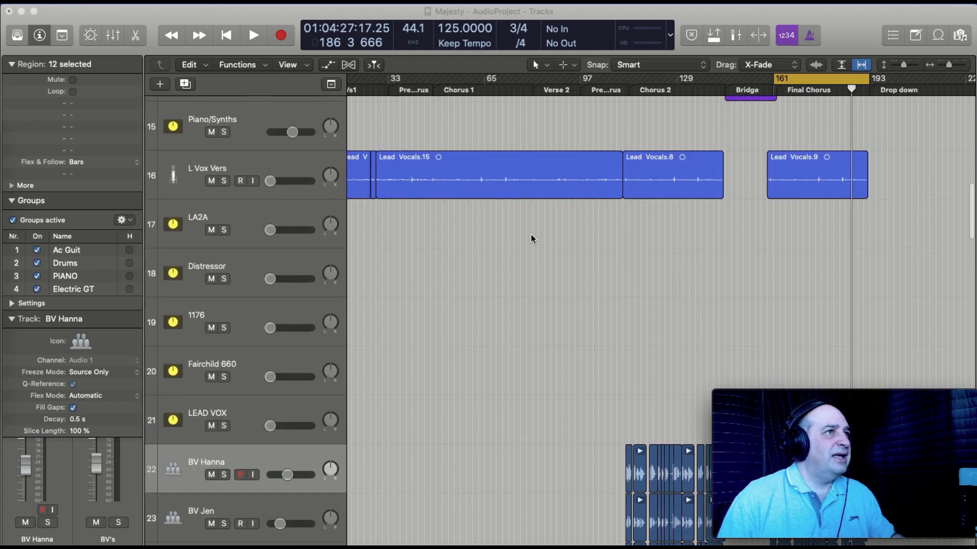
pyautogui.scroll(1, 531, 238)
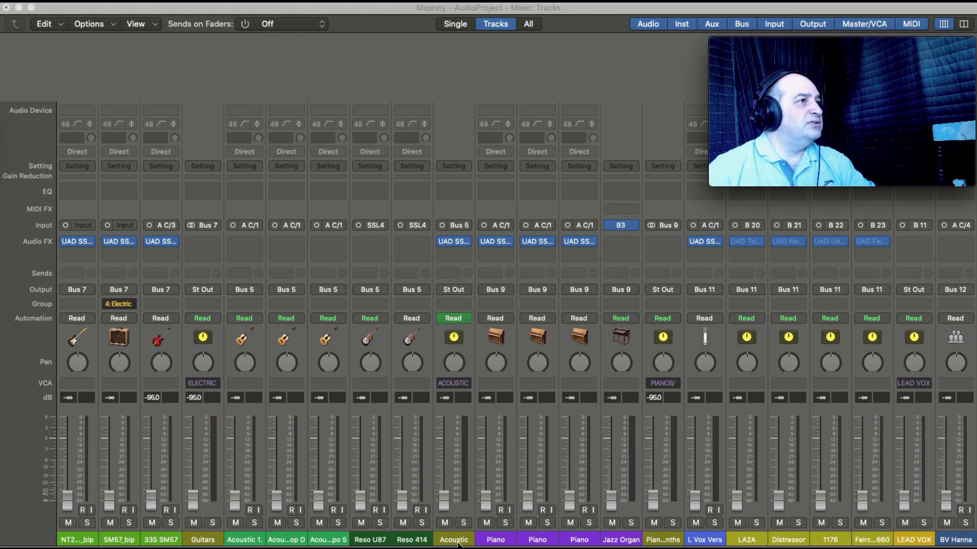
# Survey the mixer's channel strips from the guitars through pianos, vocals and bass to the drums, including inserts and bus routing
pyautogui.hscroll(5, 457, 543)
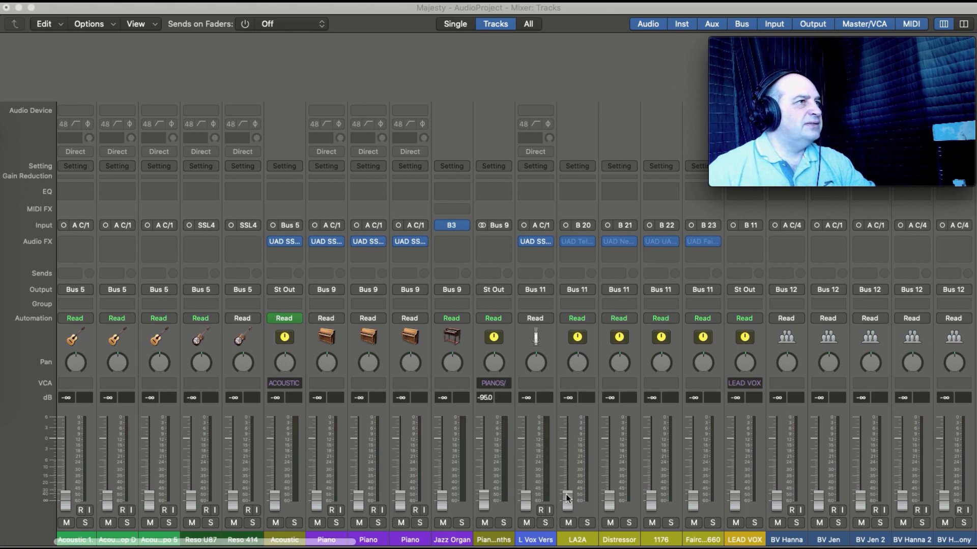
pyautogui.hscroll(2, 596, 487)
pyautogui.hscroll(5, 596, 487)
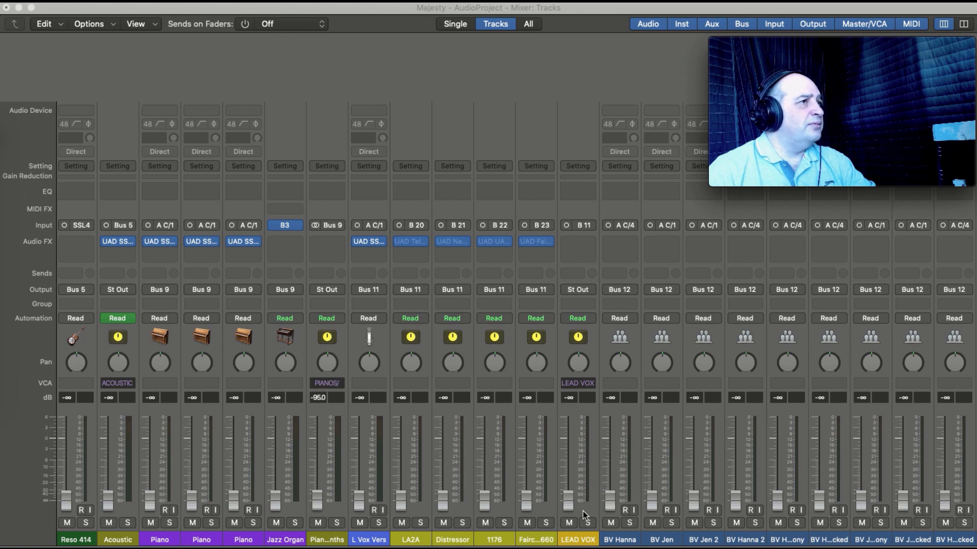
pyautogui.hscroll(1, 783, 505)
pyautogui.hscroll(15, 782, 502)
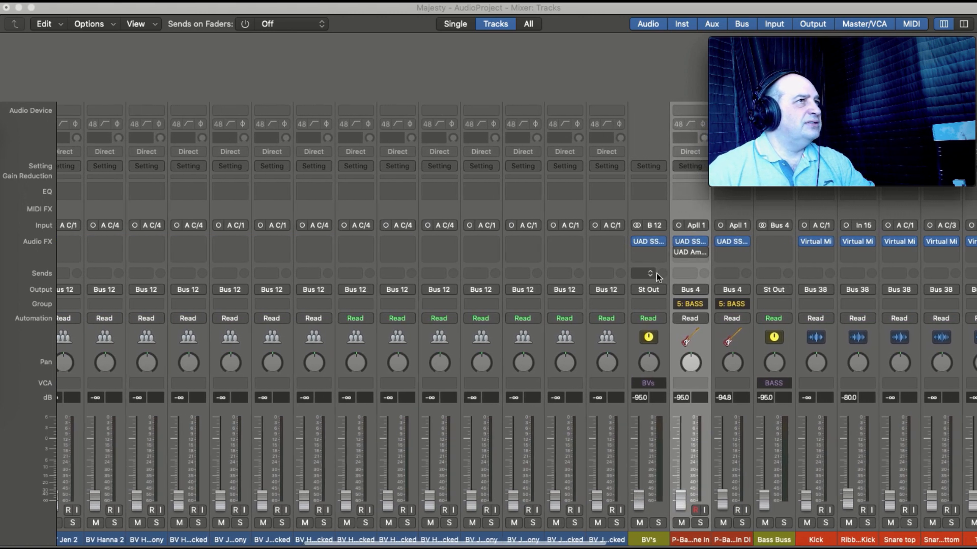
pyautogui.hscroll(2, 634, 502)
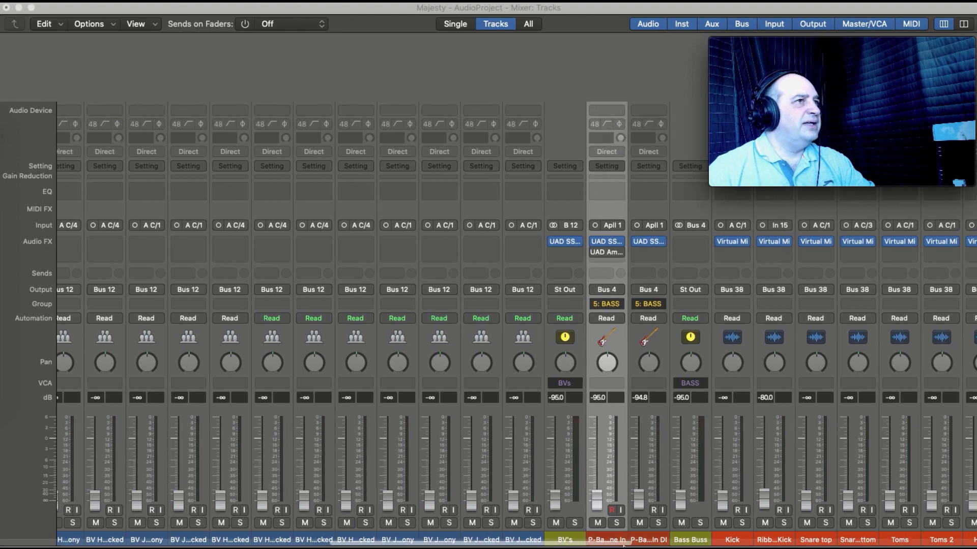
pyautogui.hscroll(12, 728, 420)
pyautogui.hscroll(9, 720, 408)
pyautogui.hscroll(-12, 720, 408)
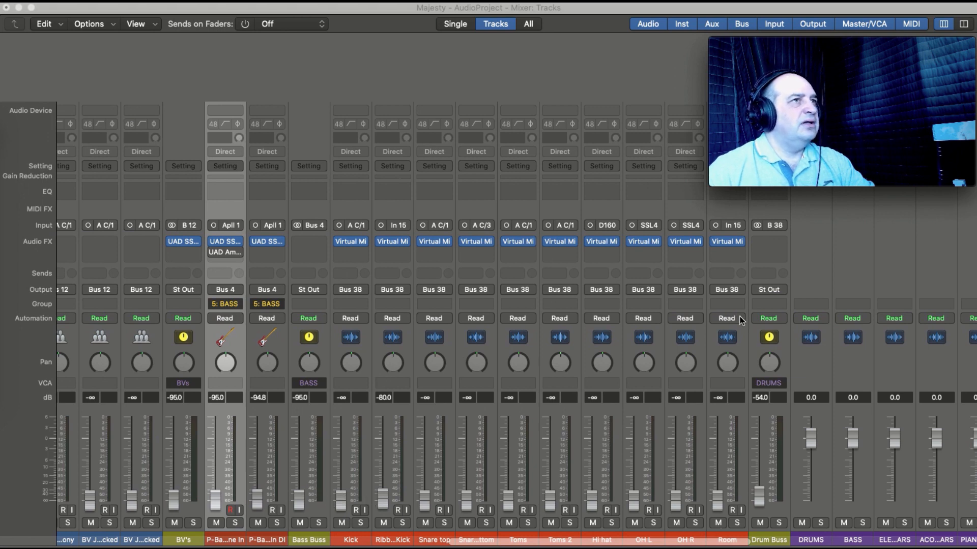
# Inspect the mixer's VCA faders, parallel compression auxes, reverb and delay auxes, and the Output 1-2 inserts
pyautogui.hscroll(8, 785, 514)
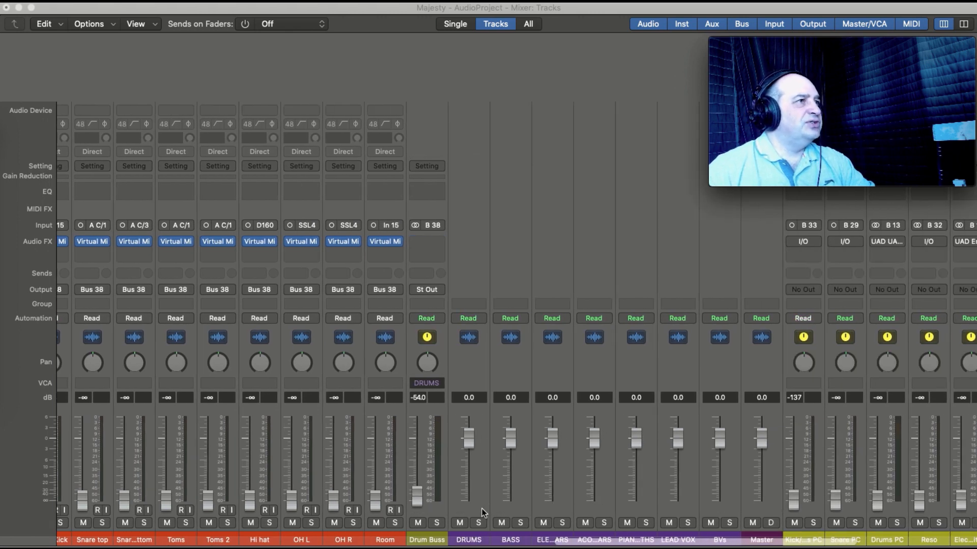
pyautogui.hscroll(-1, 578, 499)
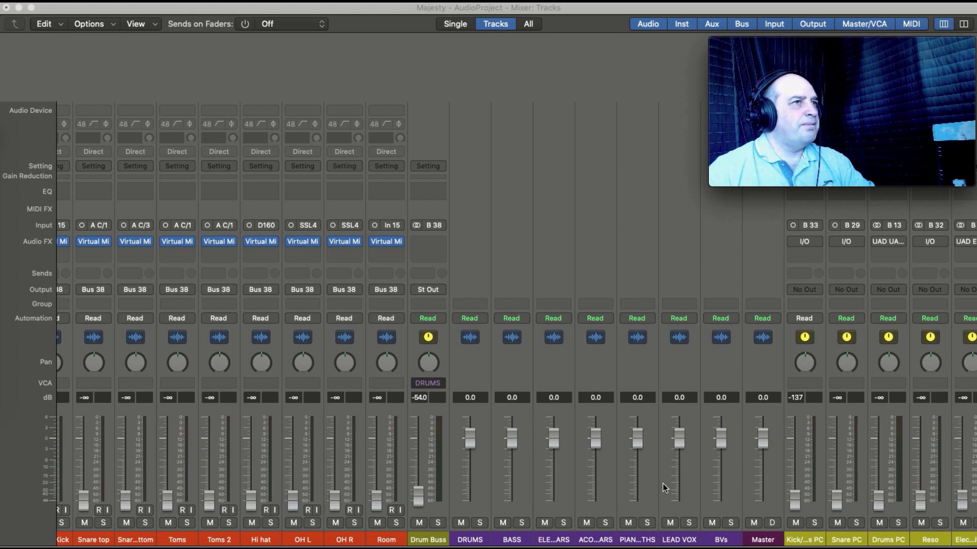
pyautogui.hscroll(3, 662, 484)
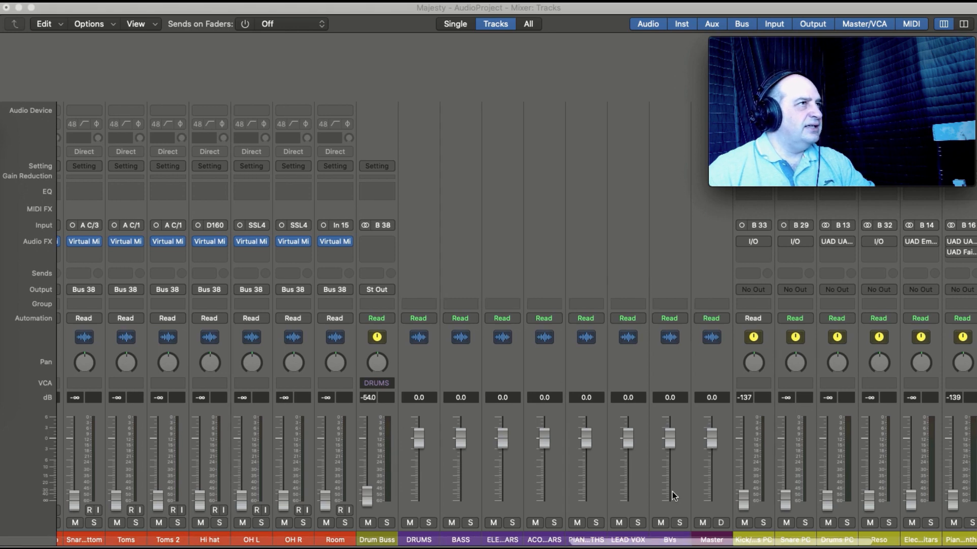
pyautogui.hscroll(8, 673, 496)
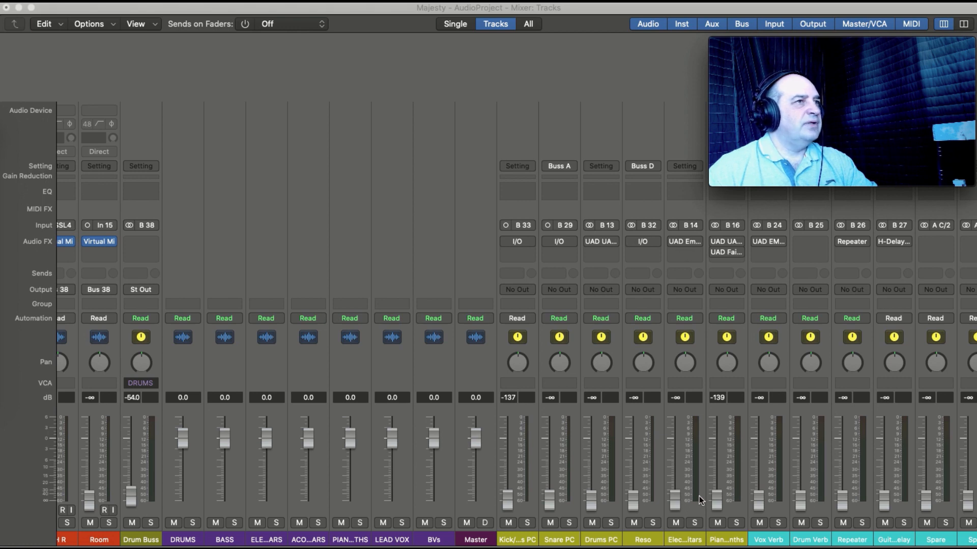
pyautogui.hscroll(4, 699, 495)
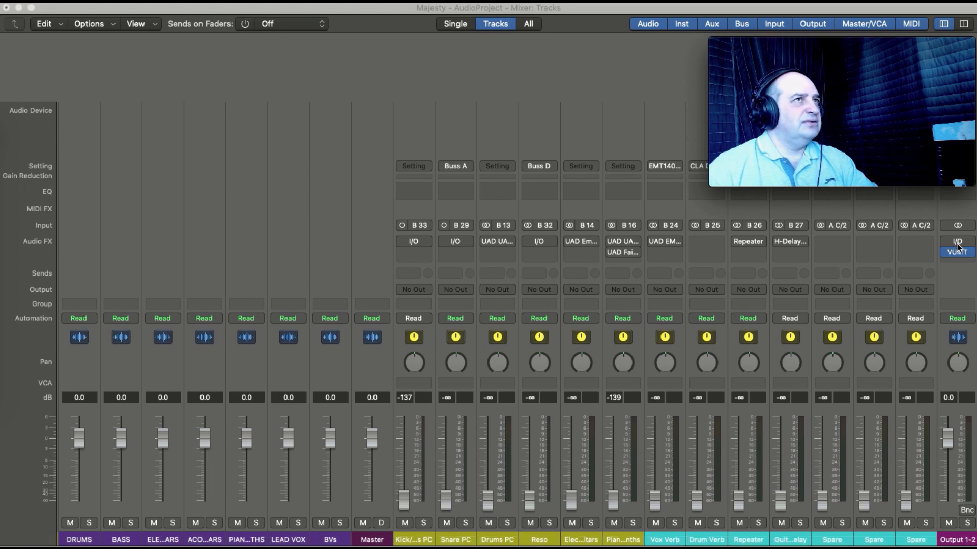
pyautogui.hscroll(-1, 958, 245)
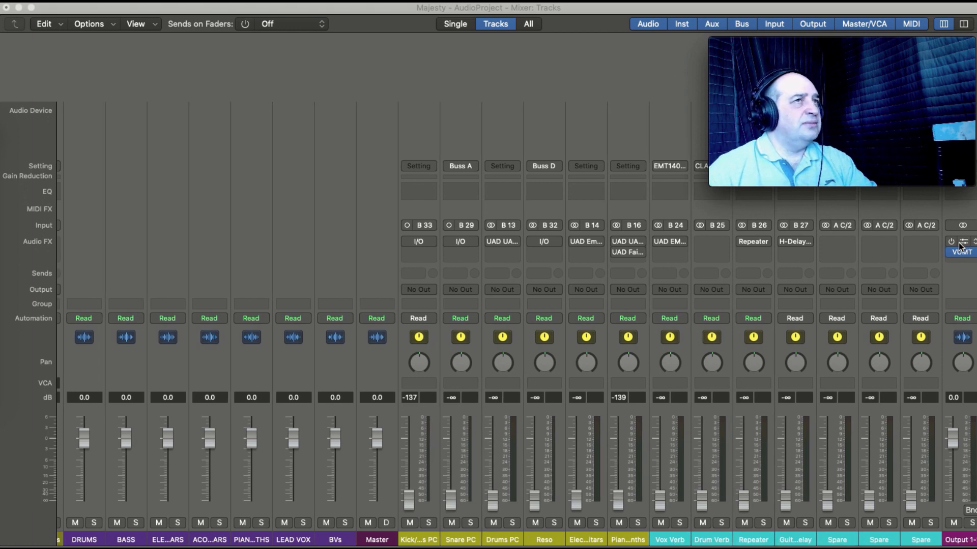
# Open the VUMT meter inserted on the Output 1-2 channel
pyautogui.hscroll(1, 959, 246)
pyautogui.click(956, 254)
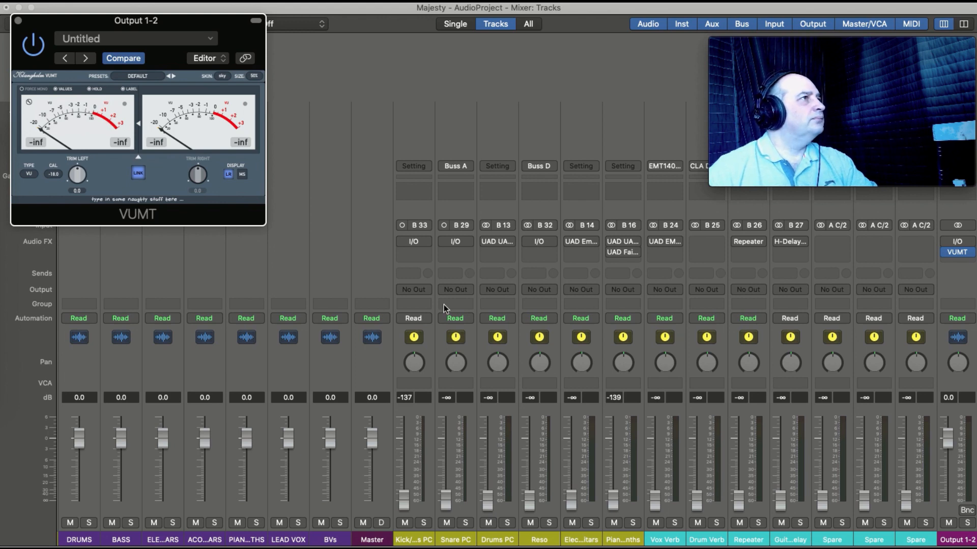
# Survey the mixer from the VCA faders back to the electric guitars and forward again to the drum channels
pyautogui.hscroll(-9, 432, 297)
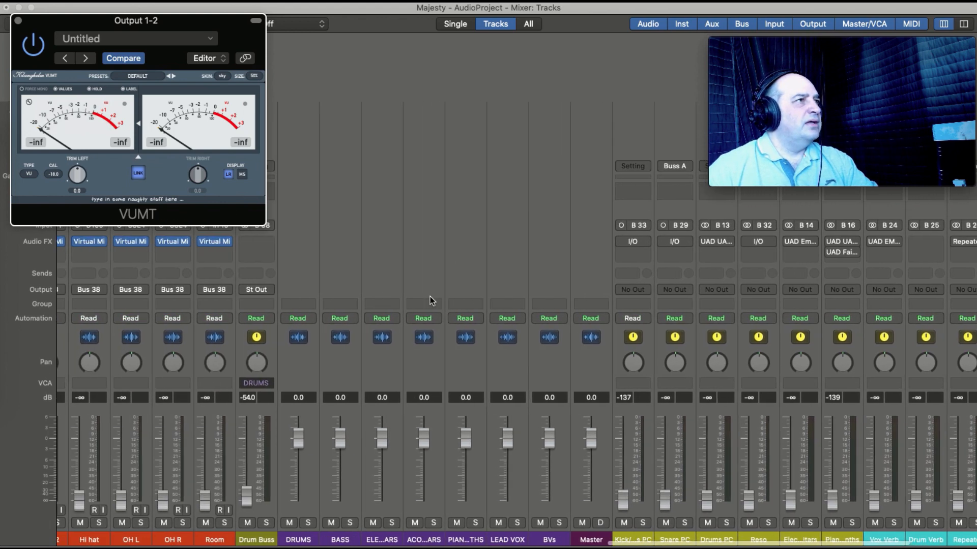
pyautogui.hscroll(-9, 428, 297)
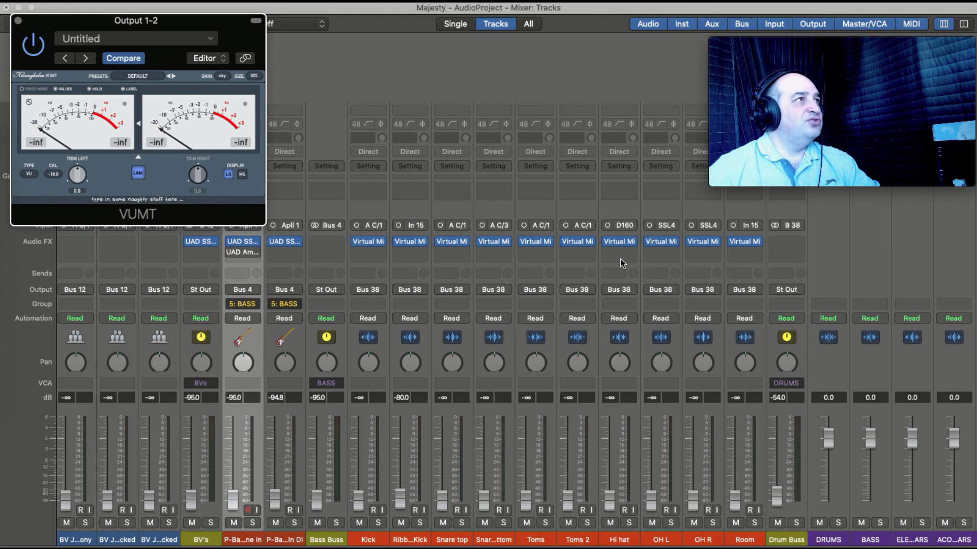
pyautogui.hscroll(-10, 480, 368)
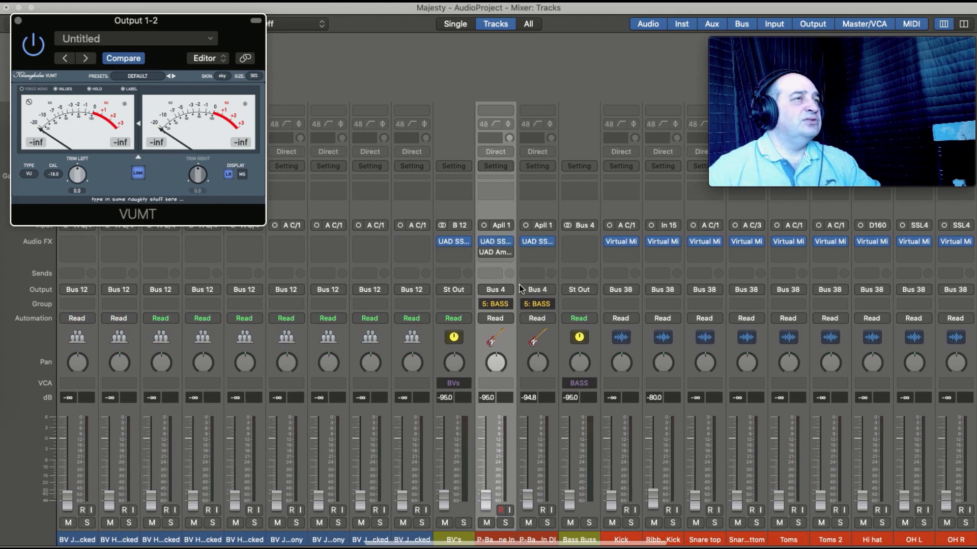
pyautogui.hscroll(-20, 519, 285)
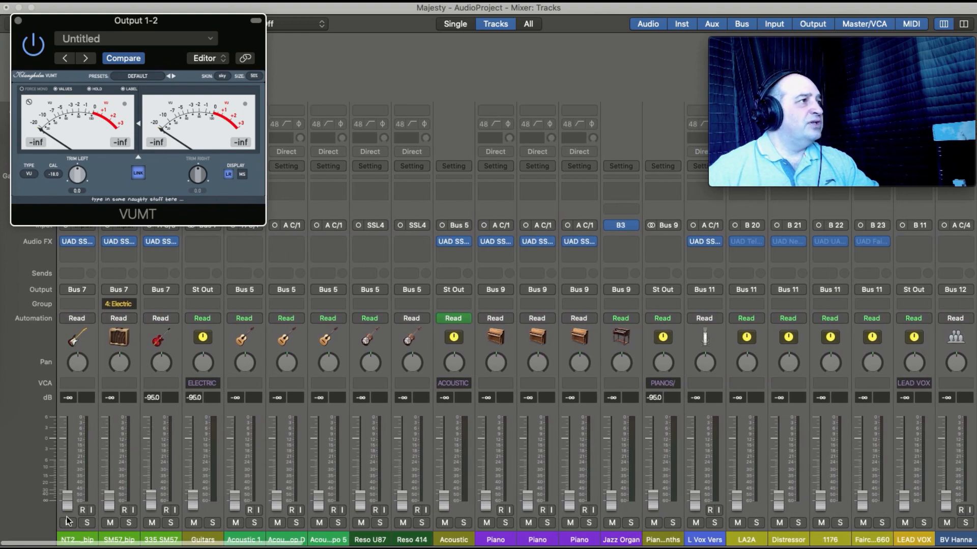
pyautogui.hscroll(20, 600, 382)
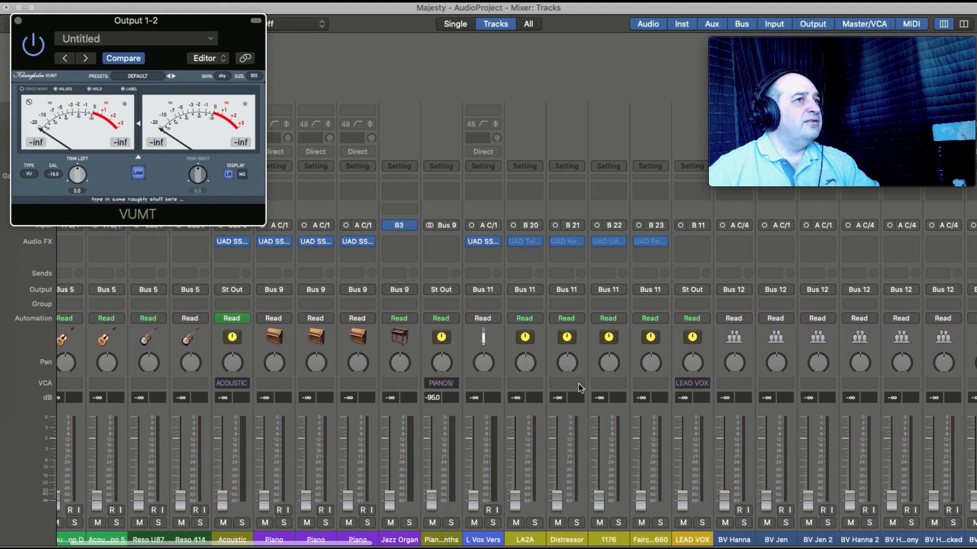
pyautogui.hscroll(2, 569, 386)
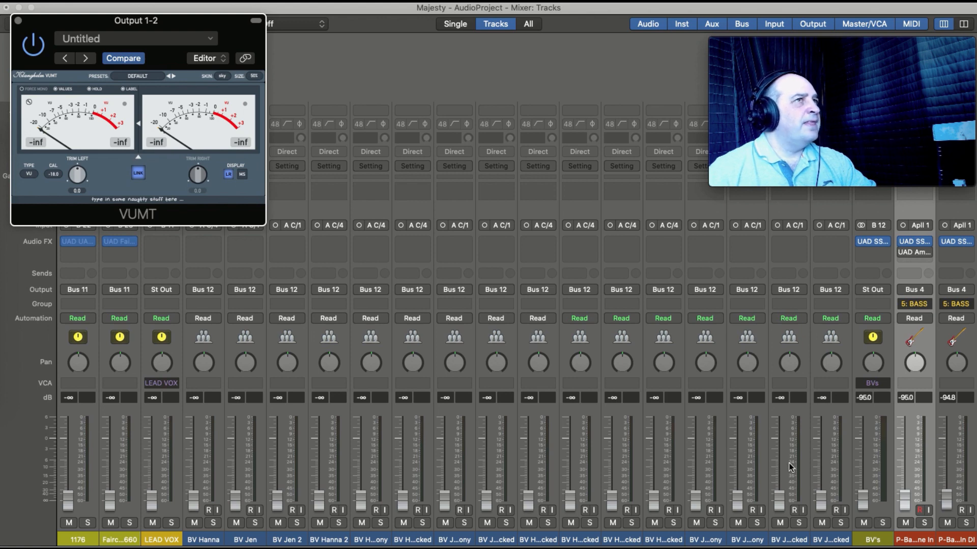
pyautogui.hscroll(5, 789, 463)
pyautogui.hscroll(10, 790, 463)
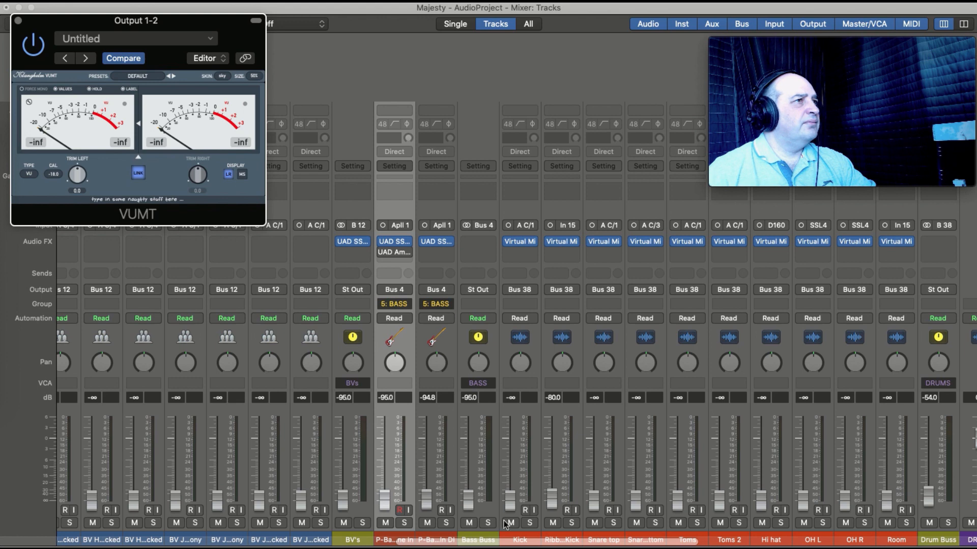
# Select all the drum channel strips from Kick to Room
pyautogui.moveTo(516, 522); pyautogui.dragTo(591, 522)
pyautogui.click(511, 523)
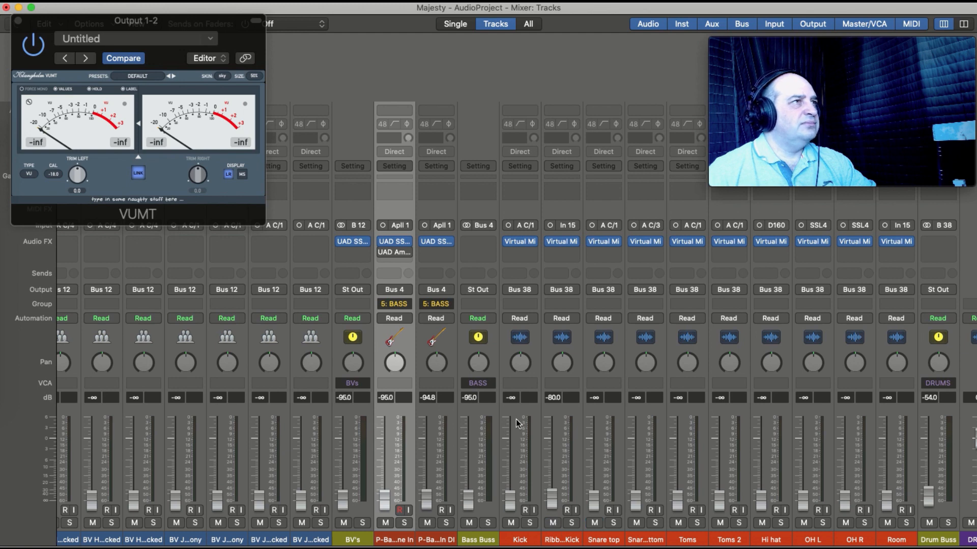
pyautogui.moveTo(509, 412); pyautogui.dragTo(900, 443)
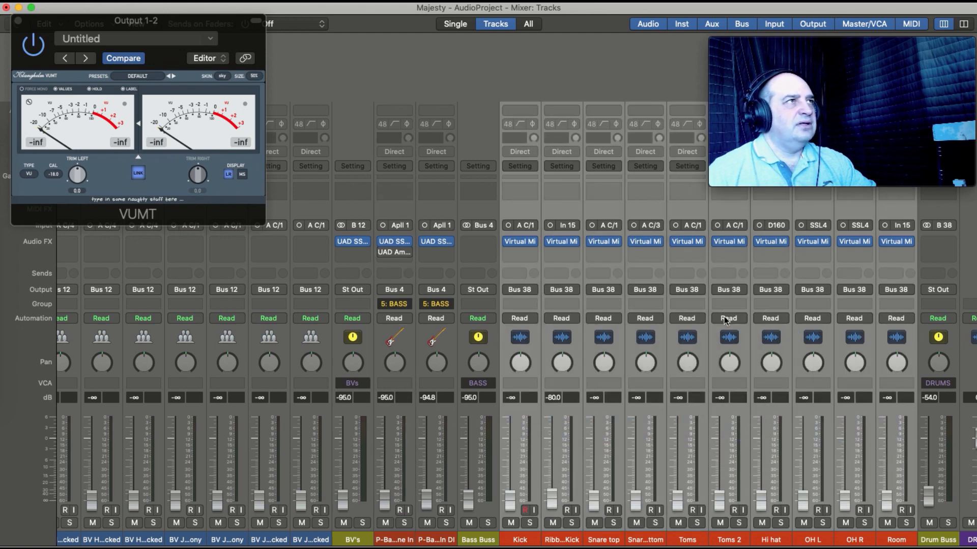
# Review the Kick channel's Virtual Mix Rack and toggle the power of its Gate:Drums module
pyautogui.click(522, 243)
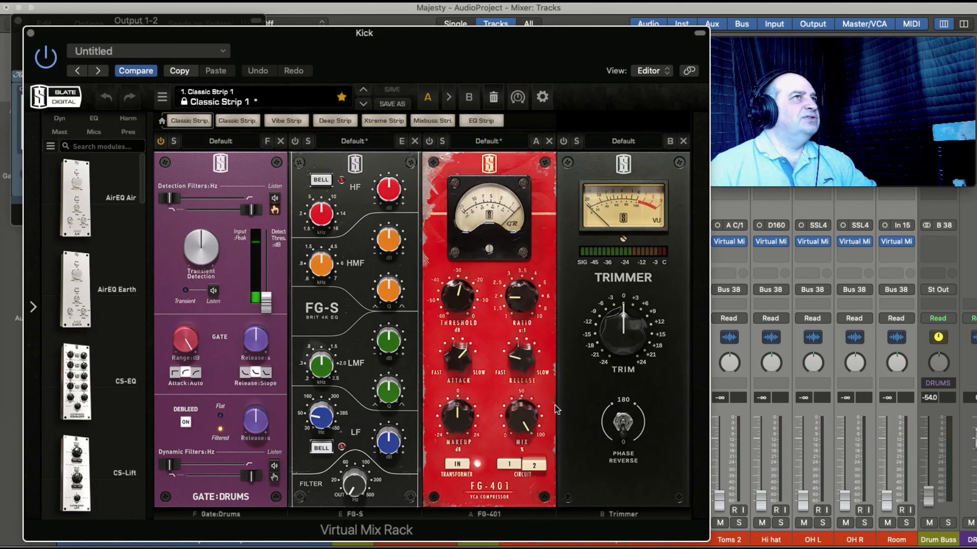
pyautogui.moveTo(584, 39); pyautogui.dragTo(343, 27)
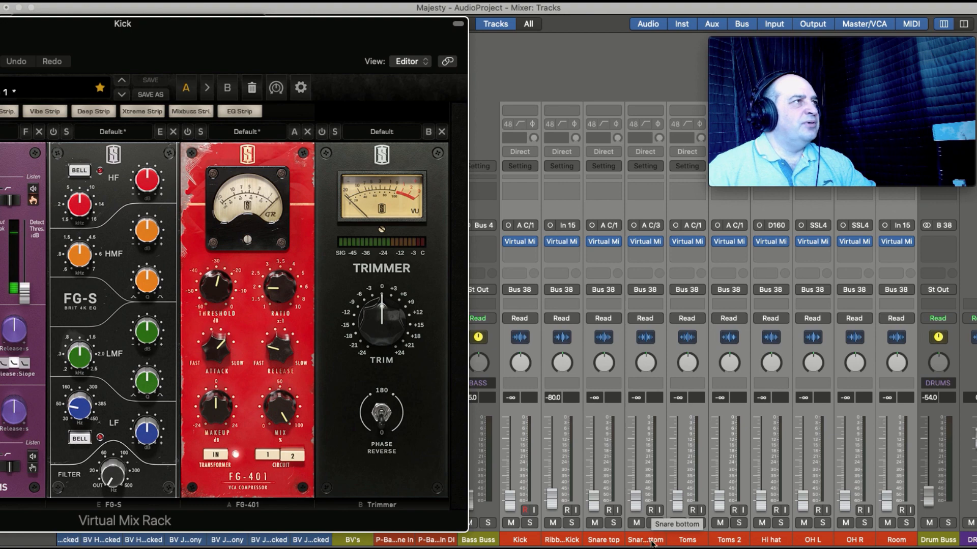
pyautogui.moveTo(358, 29); pyautogui.dragTo(550, 25)
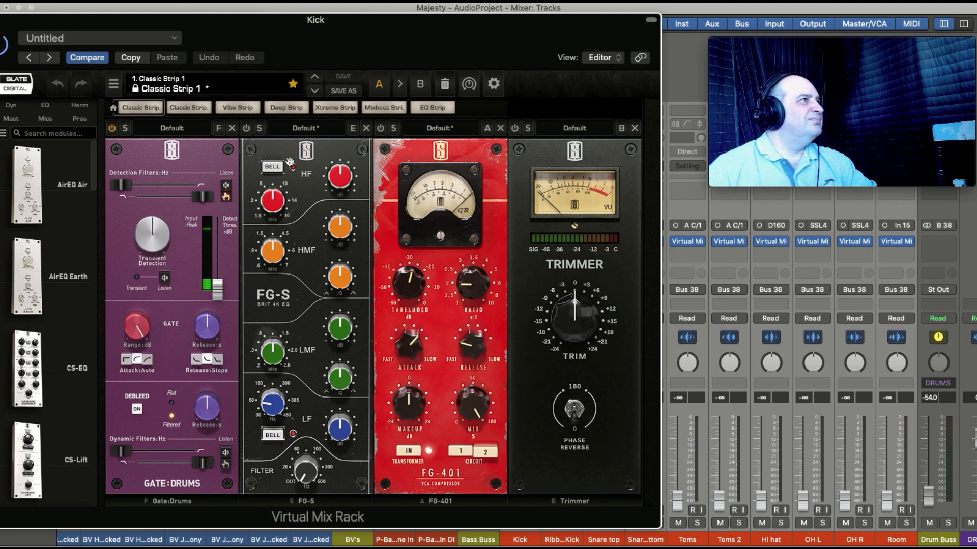
pyautogui.click(116, 128)
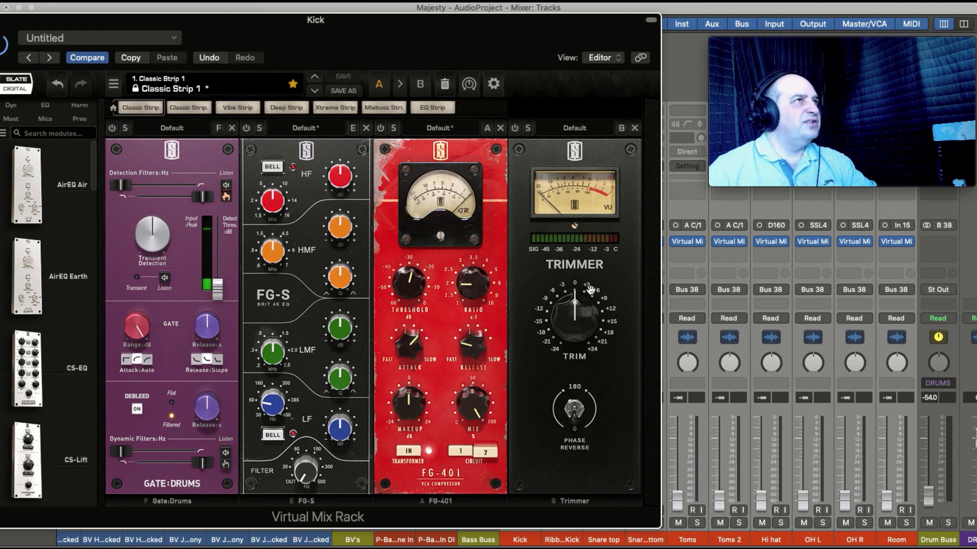
pyautogui.moveTo(324, 22); pyautogui.dragTo(568, 11)
pyautogui.click(226, 7)
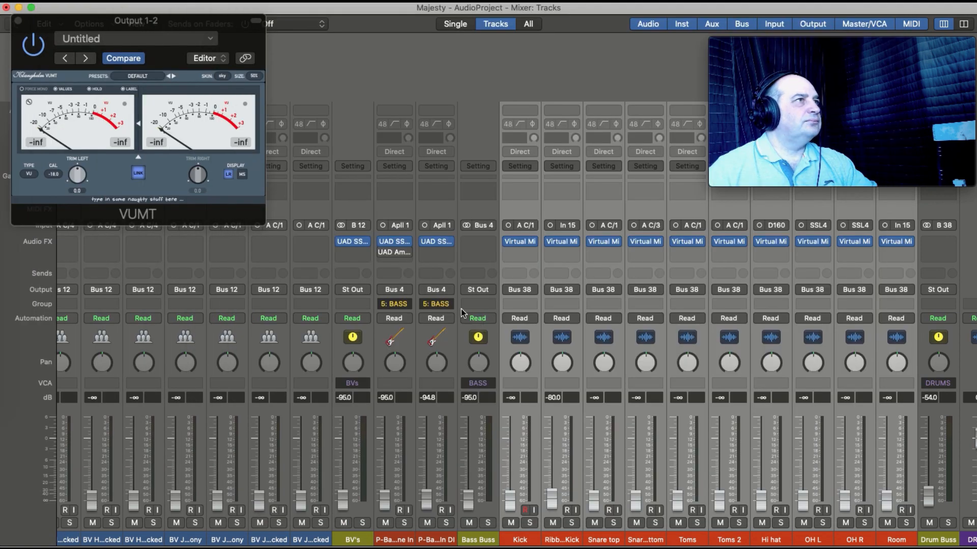
# Inspect the Virtual Mix Rack modules on the Ribbon Kick and Hi hat channels
pyautogui.click(562, 243)
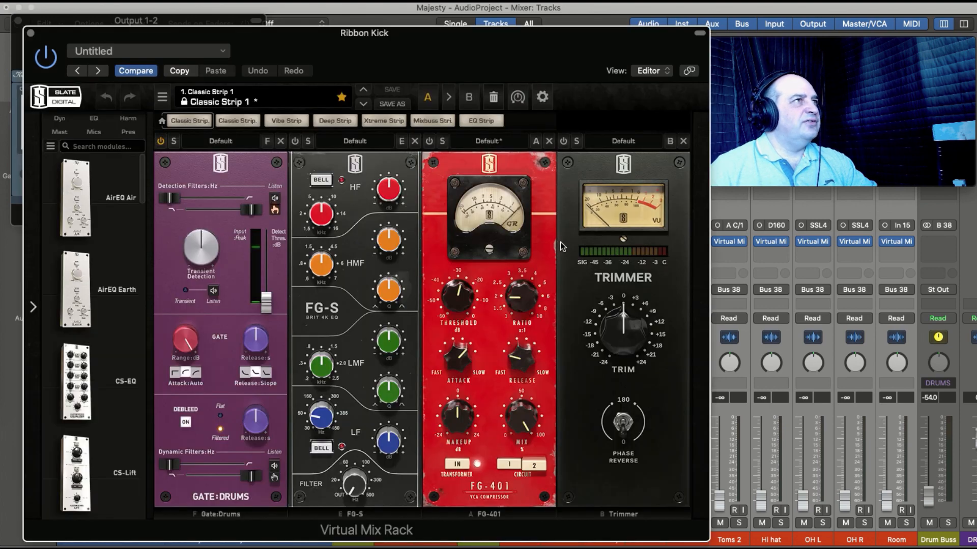
pyautogui.click(29, 33)
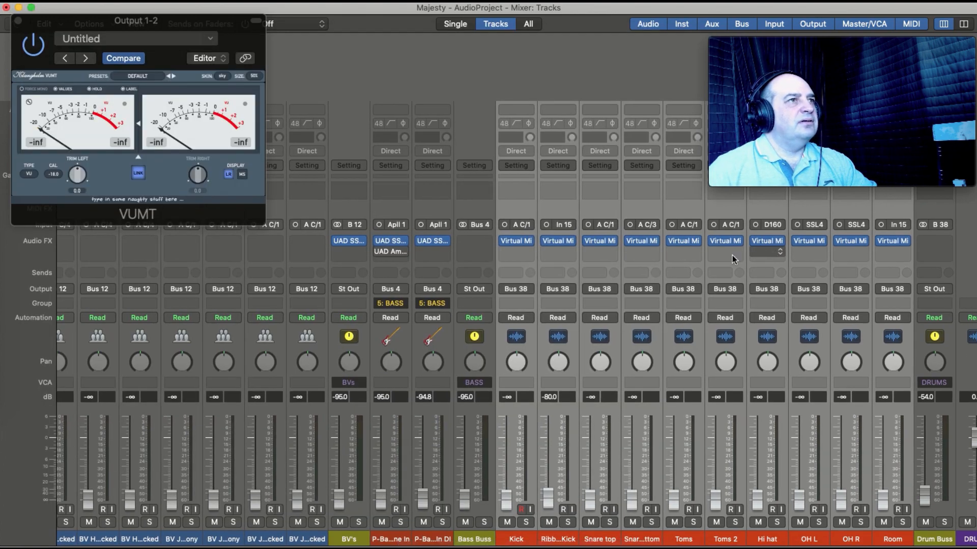
pyautogui.click(764, 241)
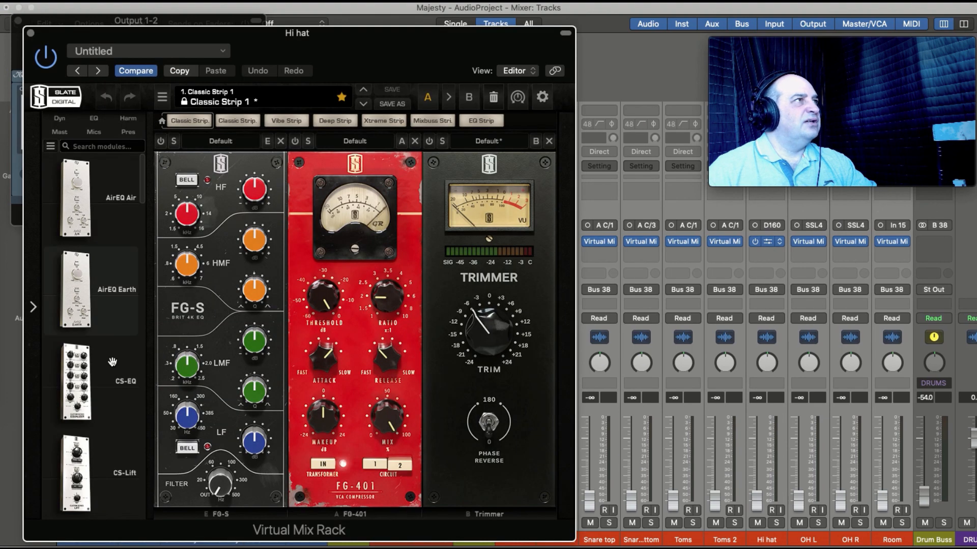
pyautogui.click(31, 33)
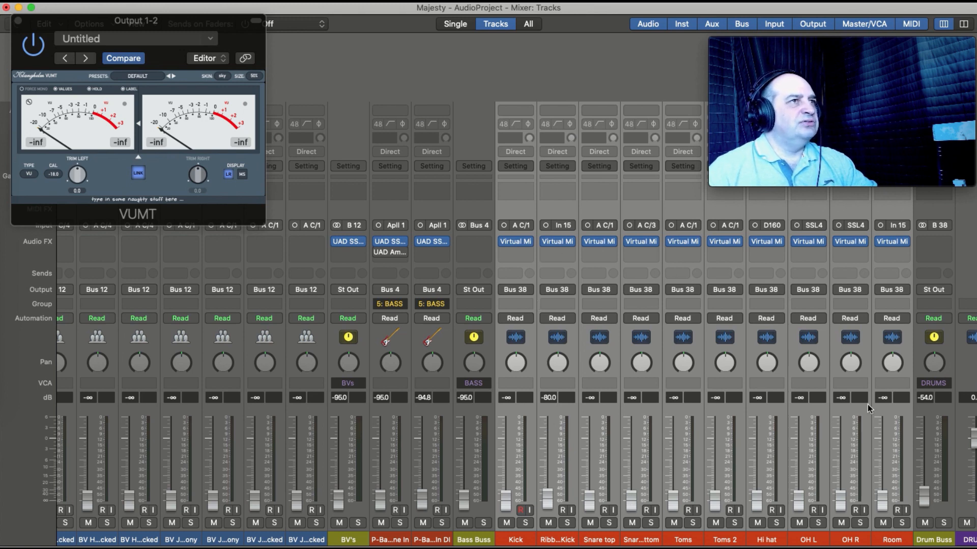
# Inspect the UAD Ampeg B15N amp insert on the P-Bass Line In channel
pyautogui.hscroll(-5, 752, 437)
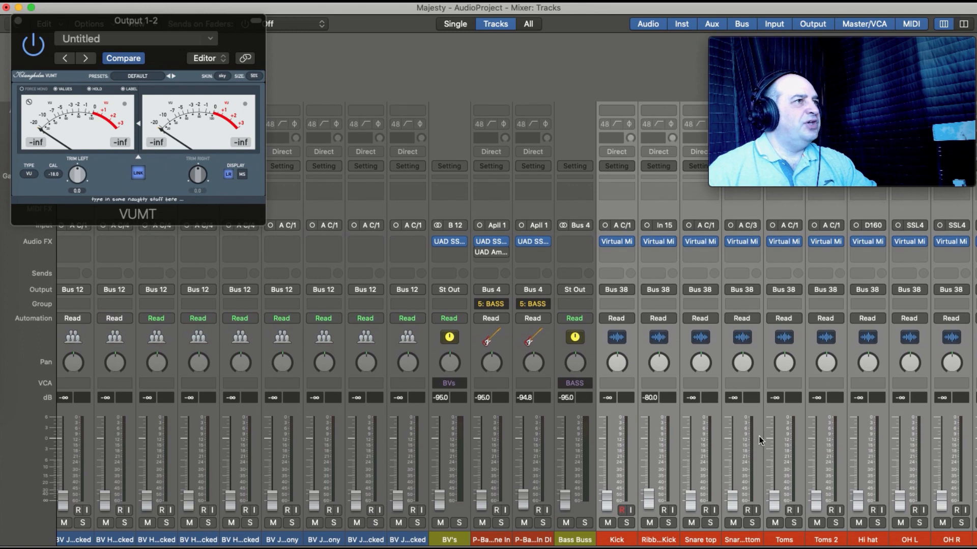
pyautogui.hscroll(-3, 745, 433)
pyautogui.moveTo(599, 241)
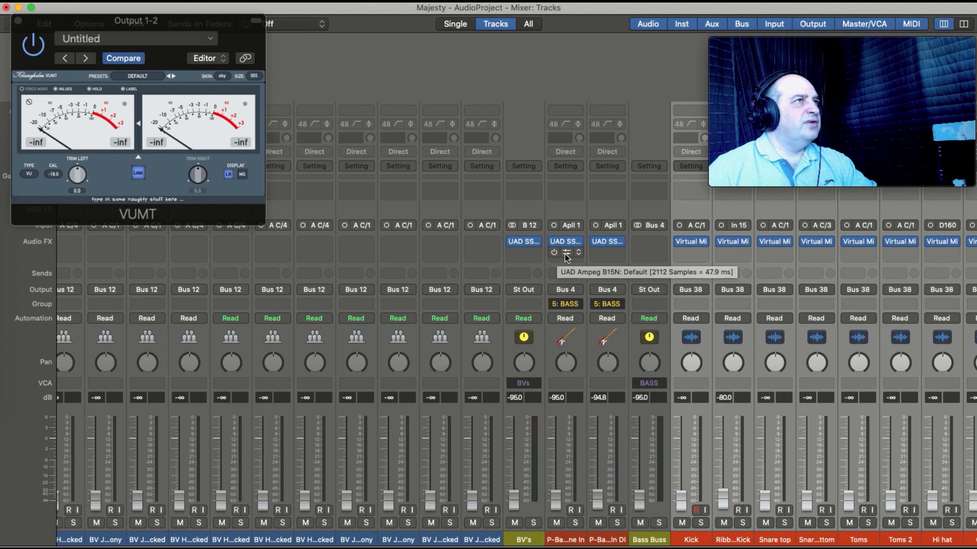
pyautogui.click(566, 253)
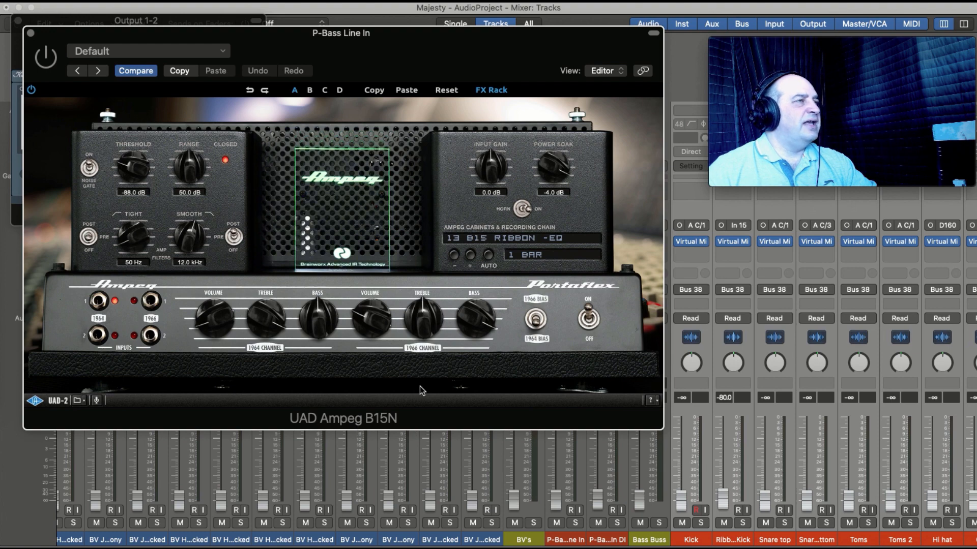
pyautogui.click(31, 34)
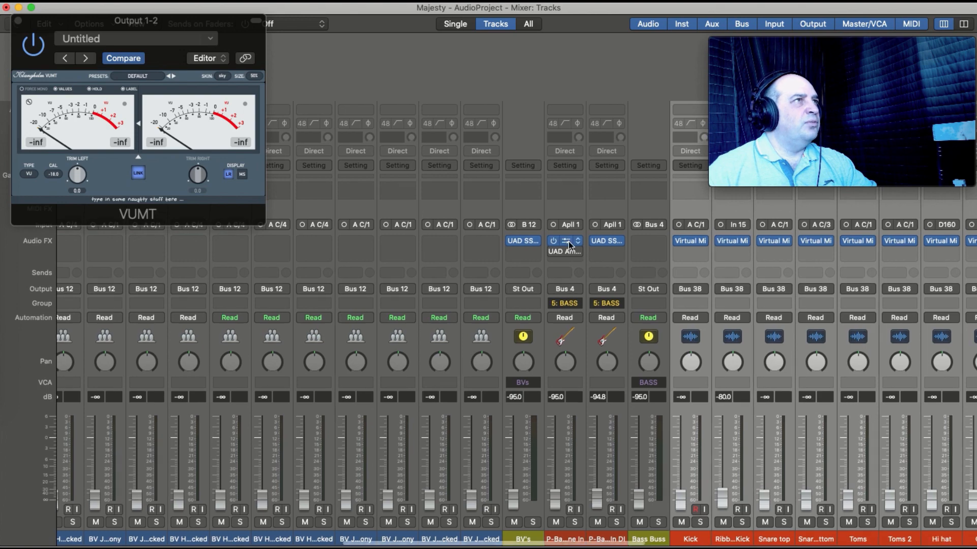
# Inspect the UAD SSL E Channel Strip settings on the P-Bass Line In channel
pyautogui.click(568, 241)
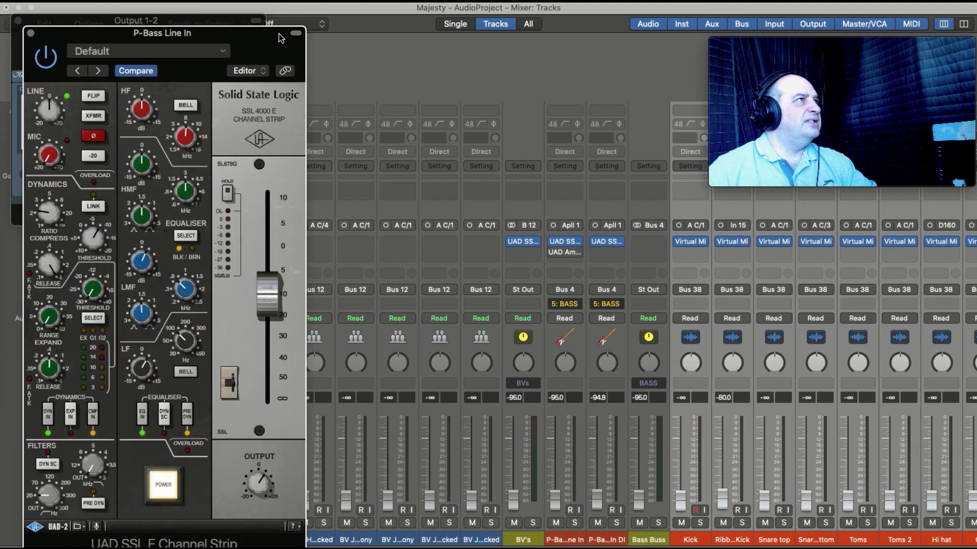
pyautogui.moveTo(238, 36); pyautogui.dragTo(679, 13)
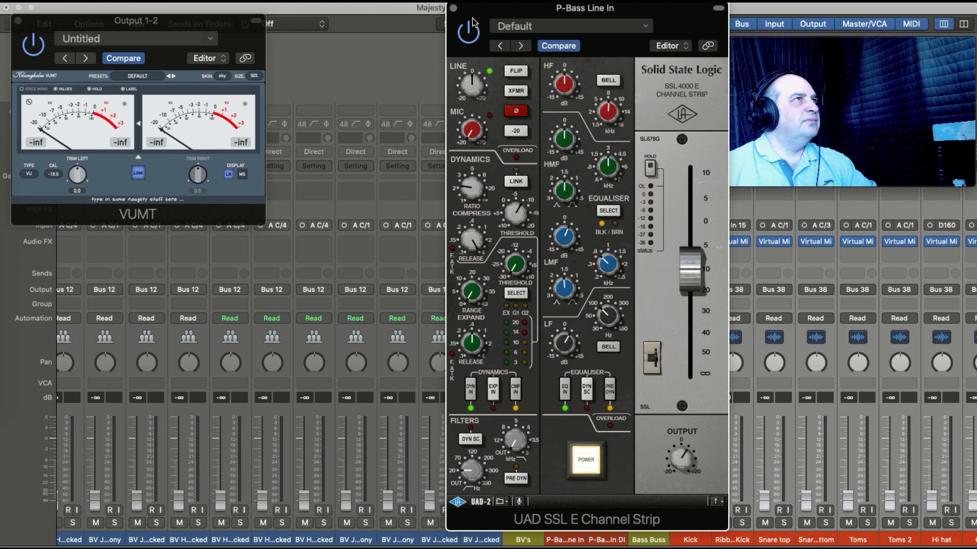
pyautogui.click(454, 9)
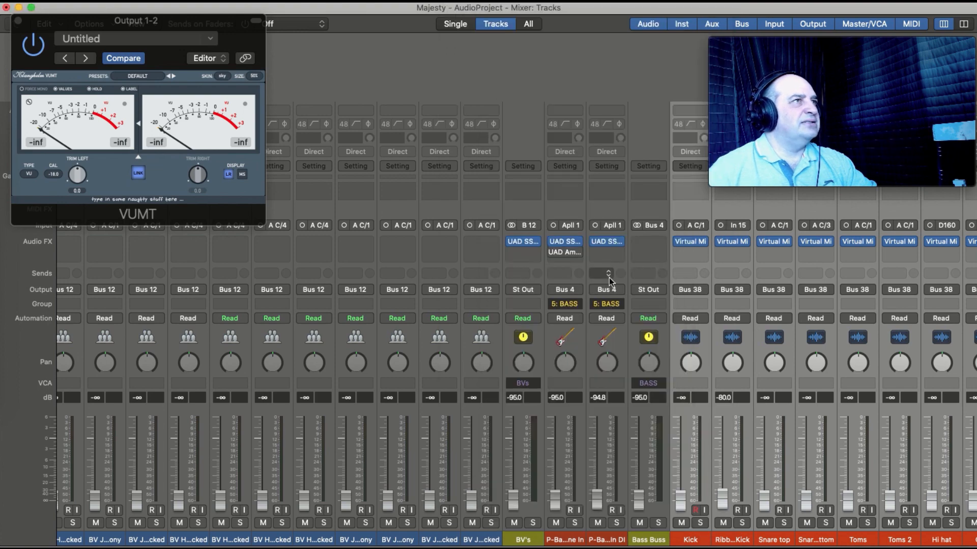
# Inspect the UAD SSL E Channel Strip insert on the first Piano channel
pyautogui.hscroll(-10, 608, 301)
pyautogui.hscroll(-5, 609, 306)
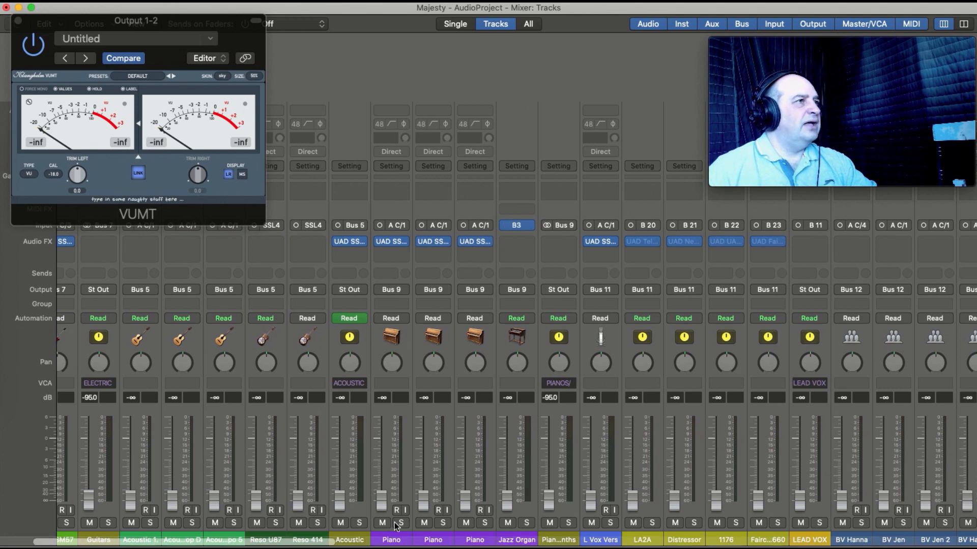
pyautogui.click(393, 246)
pyautogui.moveTo(284, 56); pyautogui.dragTo(668, 52)
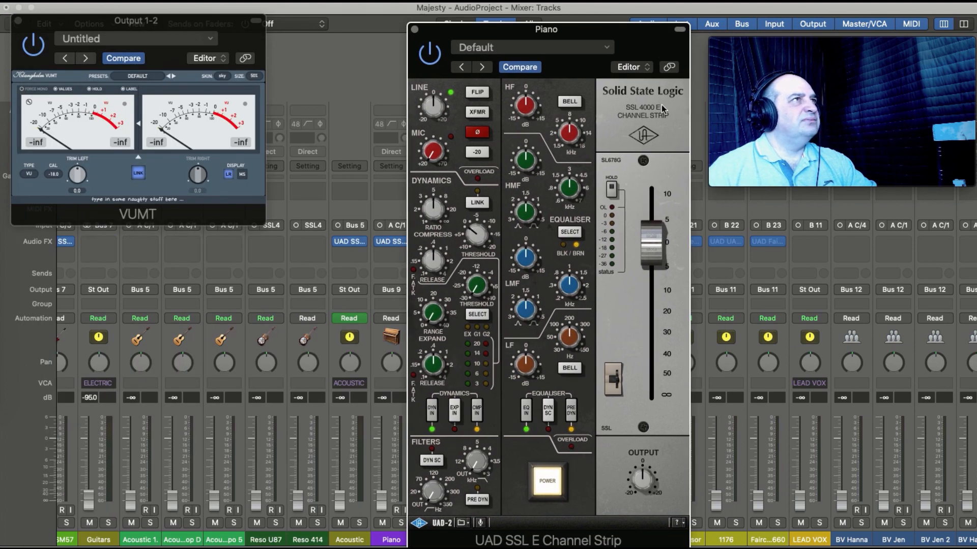
pyautogui.click(415, 29)
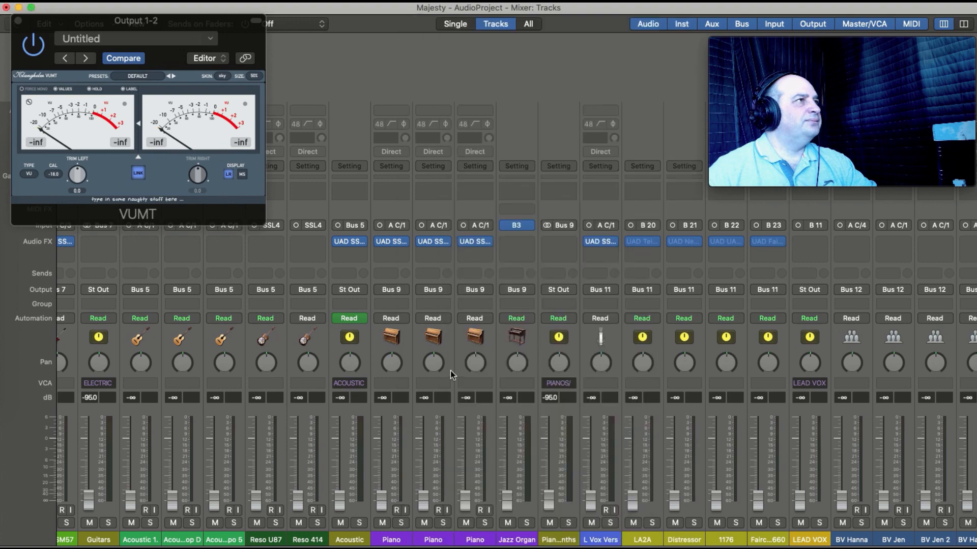
# Inspect the UAD SSL E Channel Strip insert on the 335 SM57 electric guitar channel
pyautogui.hscroll(-5, 447, 364)
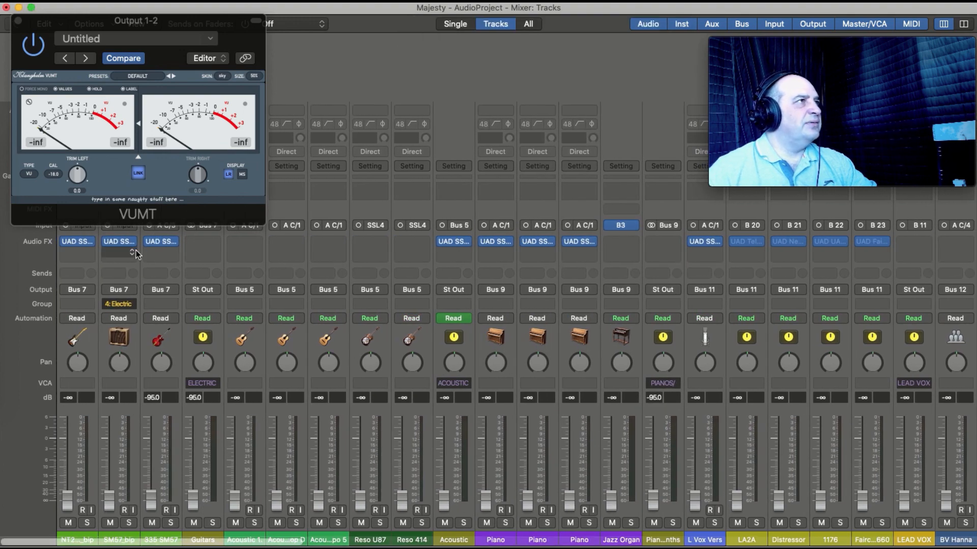
pyautogui.click(154, 243)
pyautogui.moveTo(183, 32); pyautogui.dragTo(554, 7)
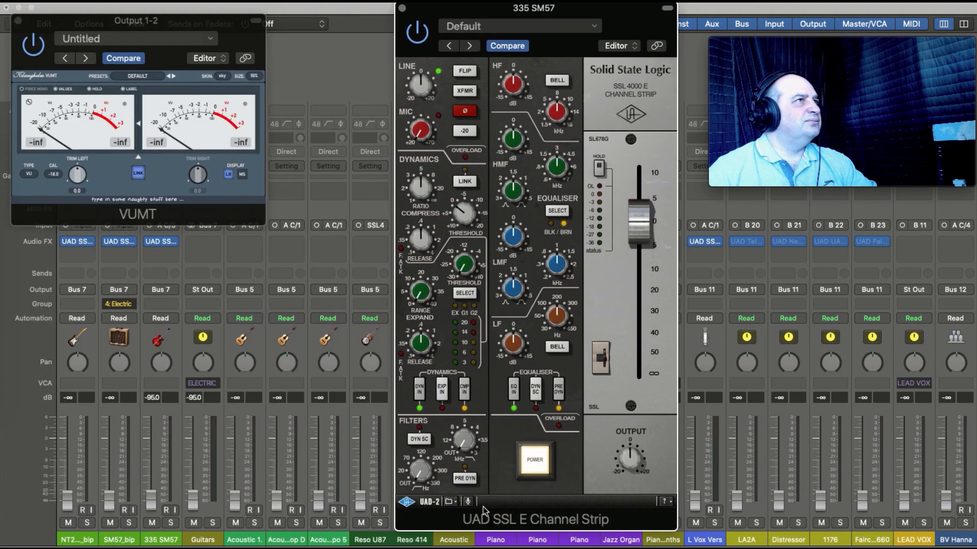
pyautogui.click(401, 8)
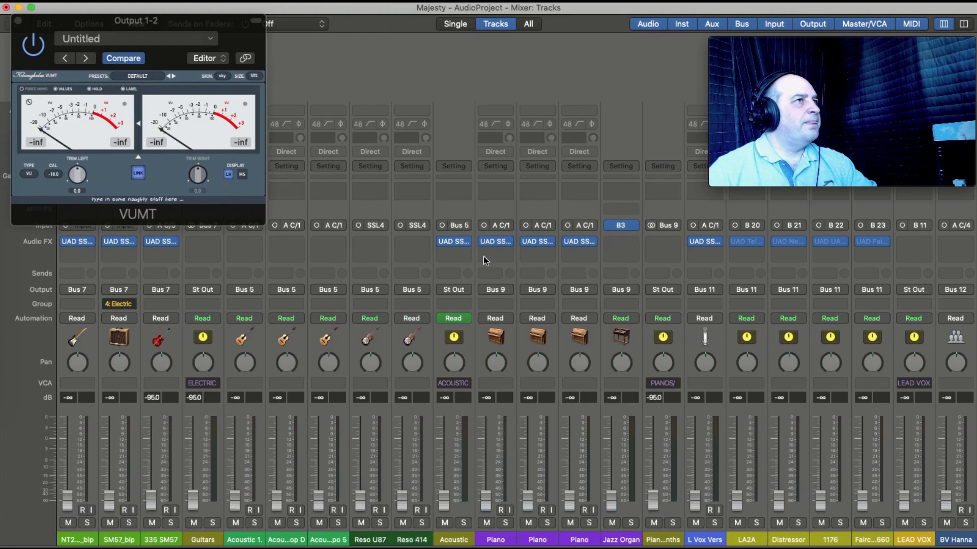
# Raise the Kick channel's fader to about -5.2 dB
pyautogui.hscroll(10, 620, 471)
pyautogui.hscroll(15, 621, 470)
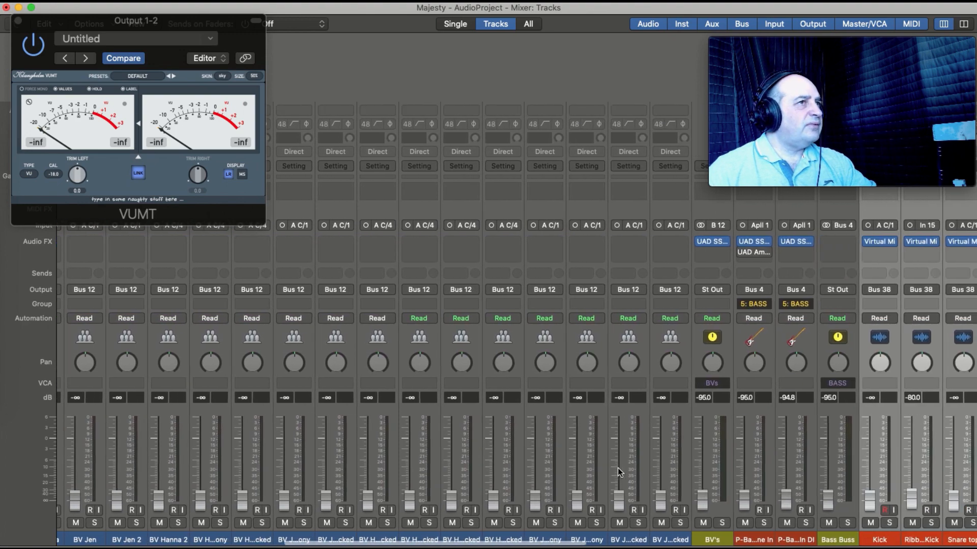
pyautogui.hscroll(8, 613, 470)
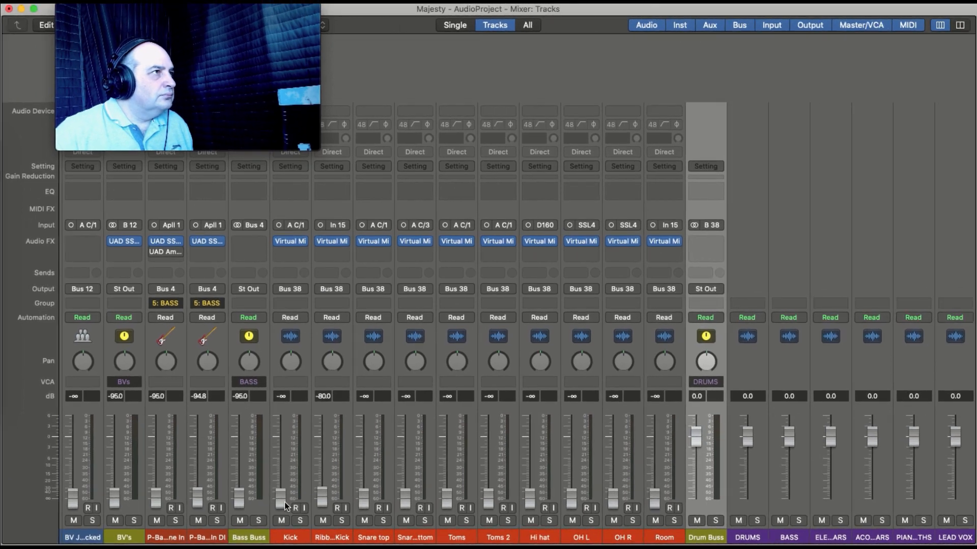
pyautogui.moveTo(285, 502); pyautogui.dragTo(279, 420)
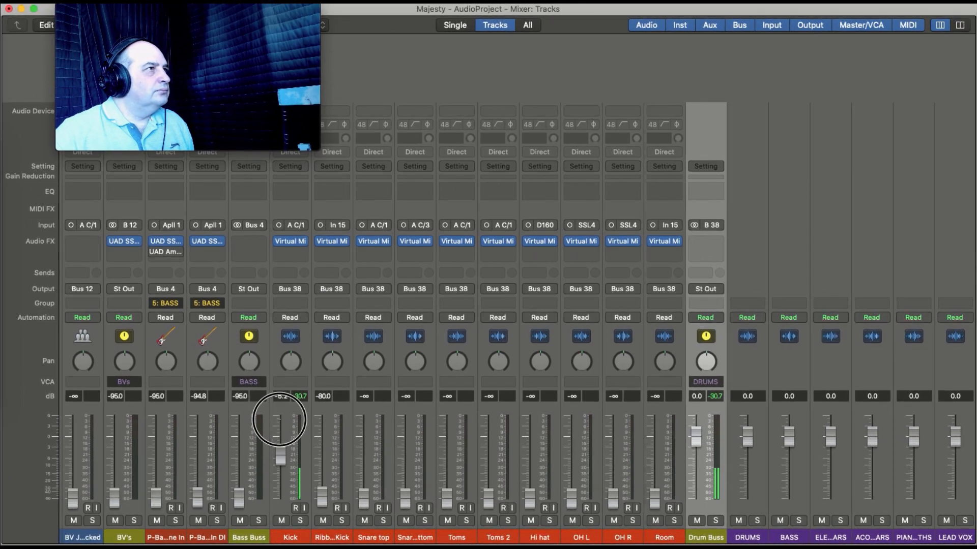
# Set the Kick fader to about -4.7 dB and the Ribbon Kick fader to about -7.2 dB
pyautogui.moveTo(281, 458); pyautogui.dragTo(281, 455)
pyautogui.moveTo(324, 496); pyautogui.dragTo(322, 460)
pyautogui.moveTo(364, 499); pyautogui.dragTo(378, 534)
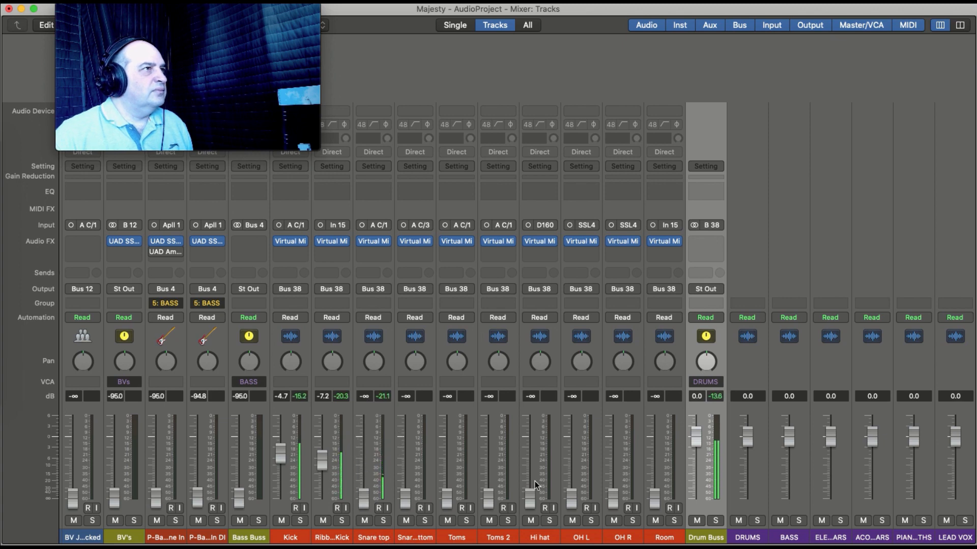
# Open the VUMT meter on the Output 1-2 channel and move its window clear of the output strip
pyautogui.hscroll(15, 819, 377)
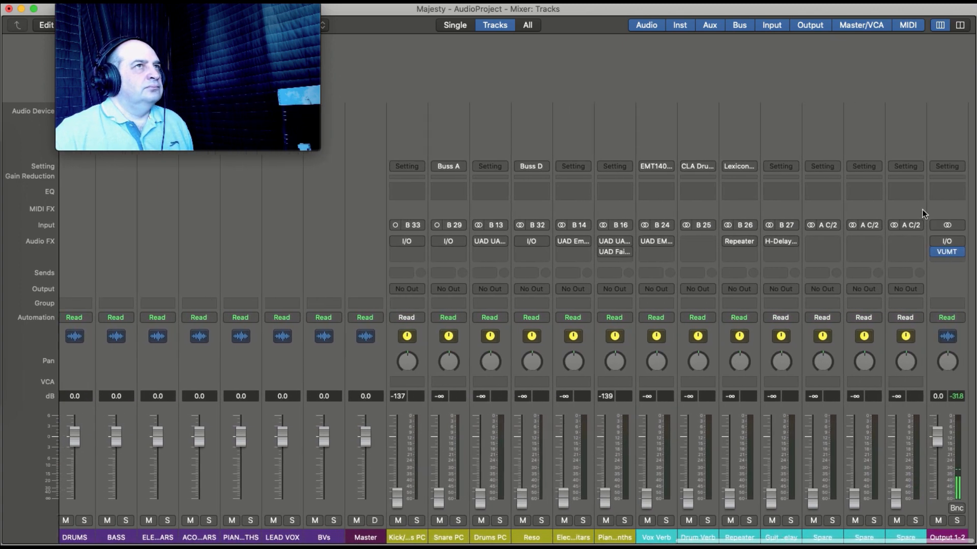
pyautogui.click(953, 251)
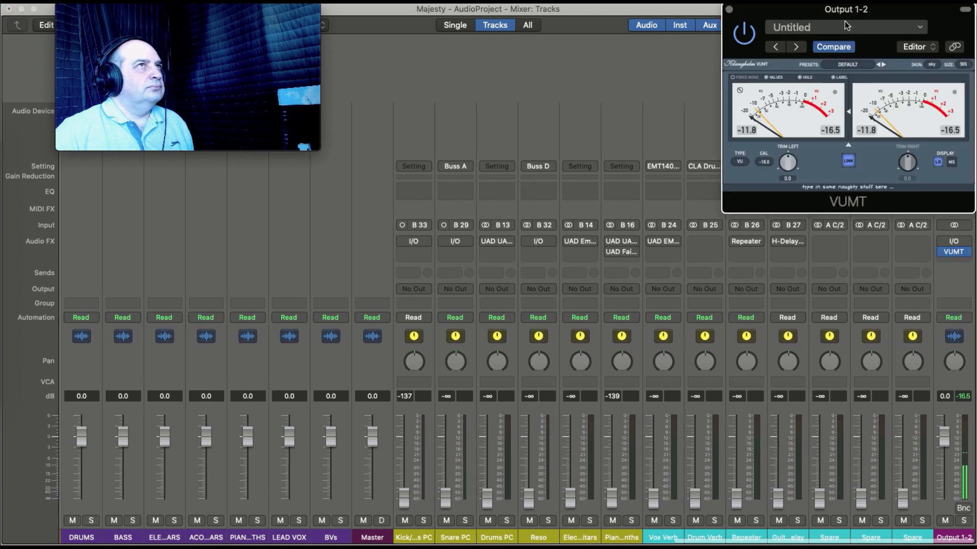
pyautogui.moveTo(831, 19); pyautogui.dragTo(605, 60)
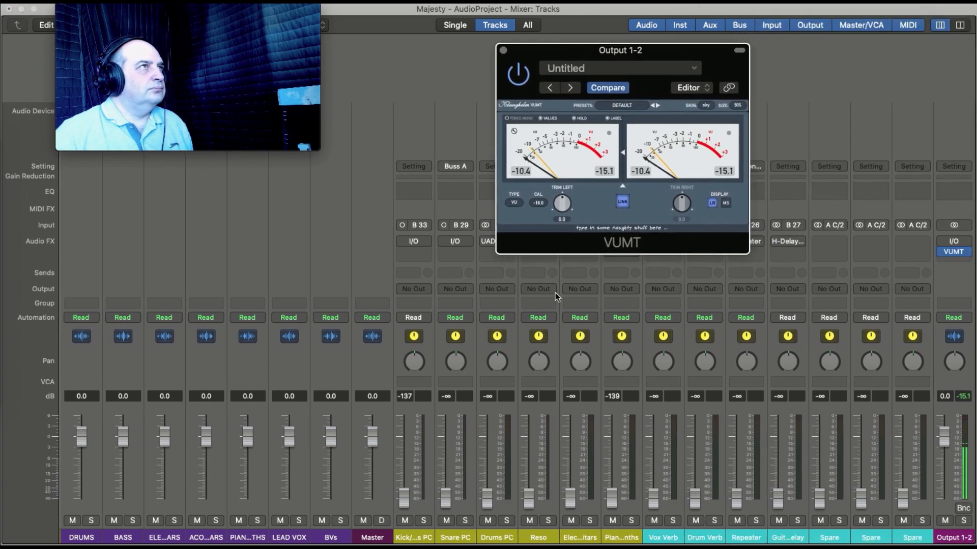
# Raise the VUMT meter's linked trim to about 7.5 dB, switching the meter's hold off and back on
pyautogui.moveTo(561, 204); pyautogui.dragTo(564, 165)
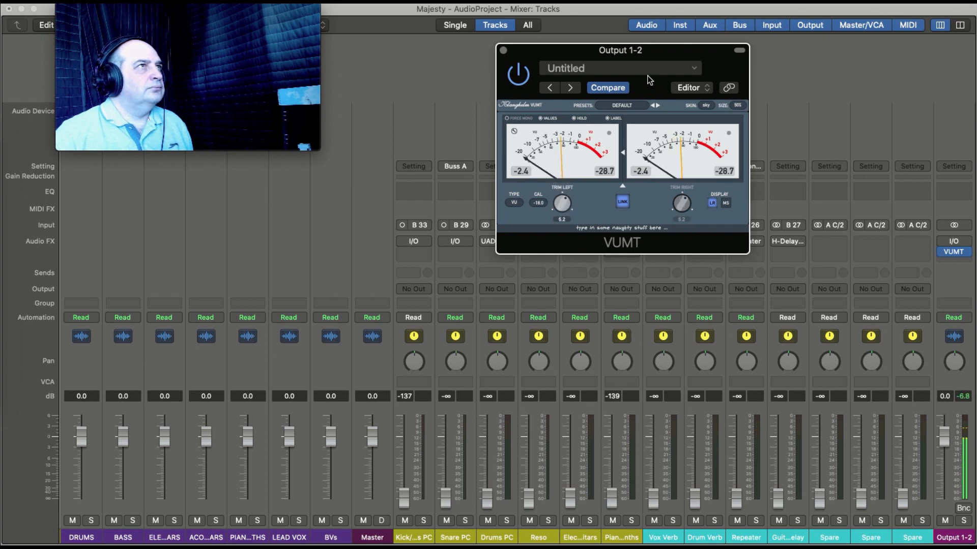
pyautogui.moveTo(561, 205); pyautogui.dragTo(562, 213)
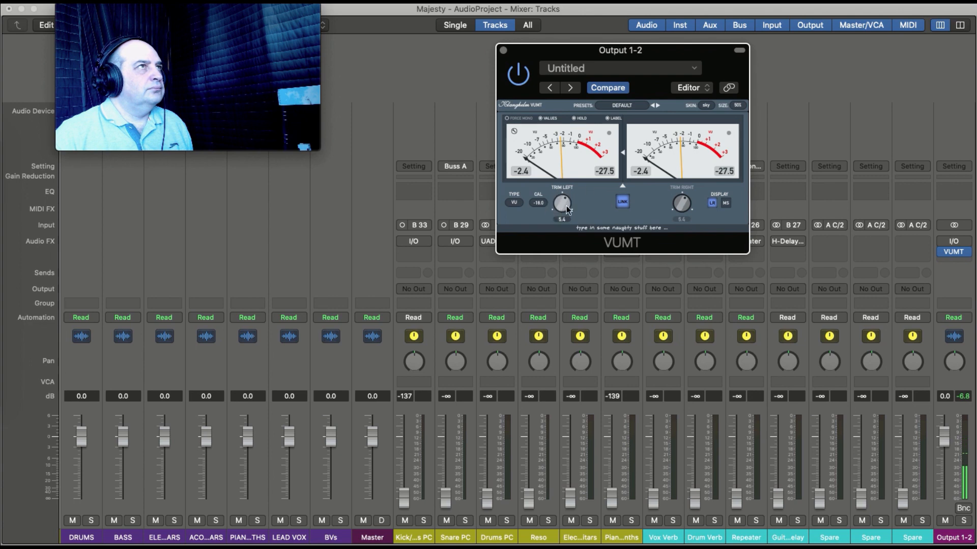
pyautogui.click(573, 118)
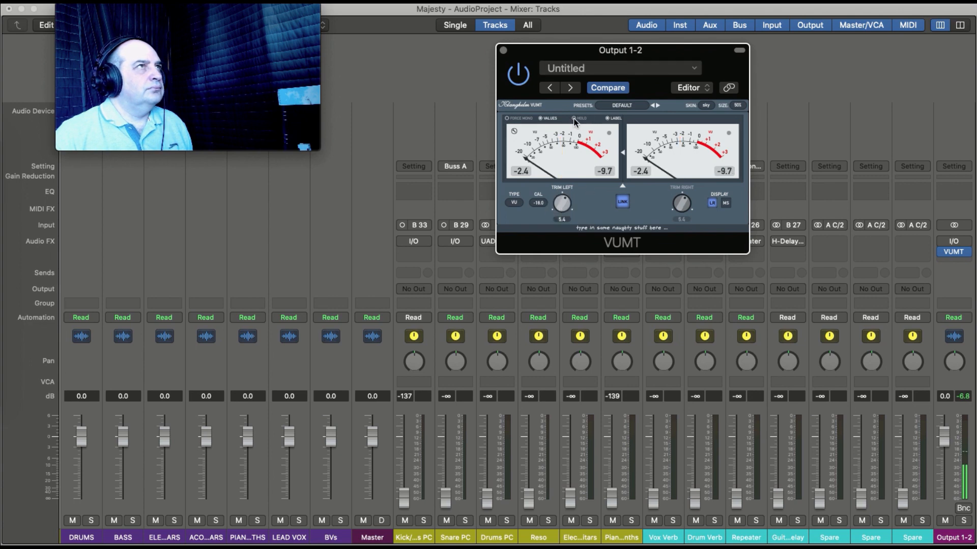
pyautogui.click(573, 118)
pyautogui.moveTo(567, 212); pyautogui.dragTo(564, 192)
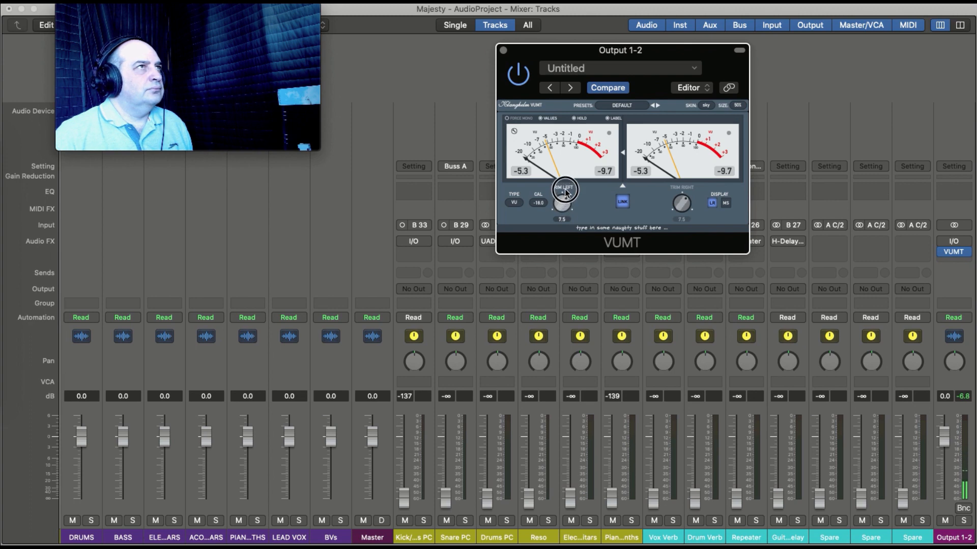
# Raise the grouped P-Bass Line In and DI faders to about -5.2 and -5.0 dB, and reset the Bass Buss fader to 0.0 dB
pyautogui.hscroll(-5, 510, 398)
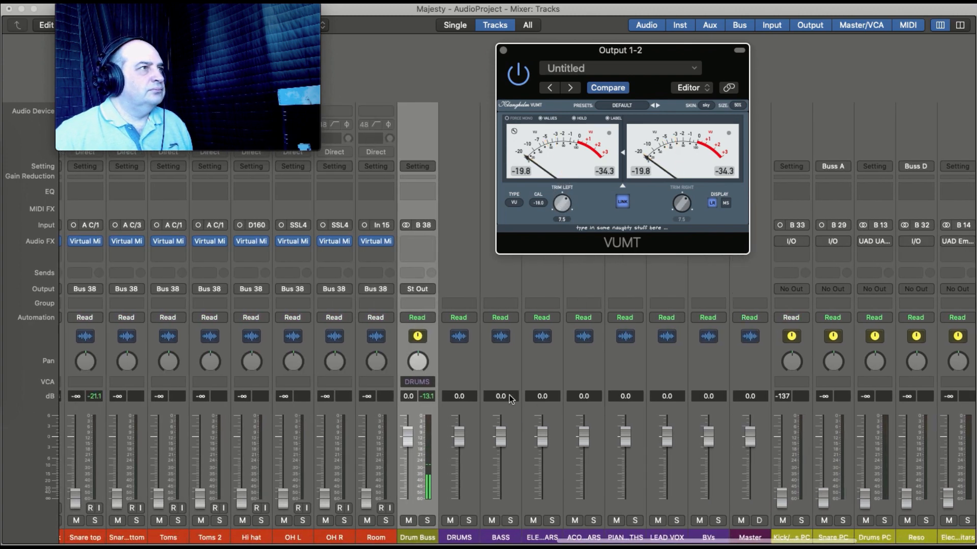
pyautogui.hscroll(-5, 511, 398)
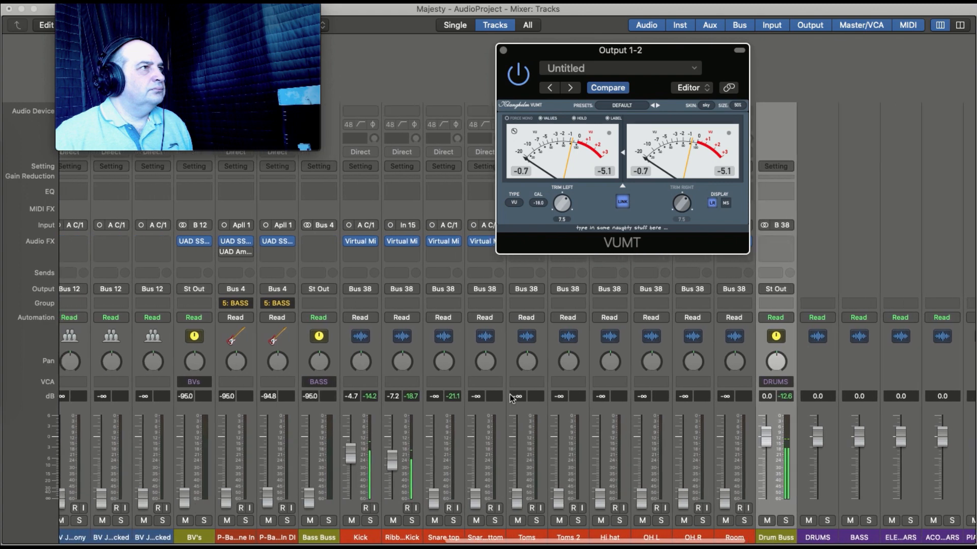
pyautogui.moveTo(239, 496); pyautogui.dragTo(237, 424)
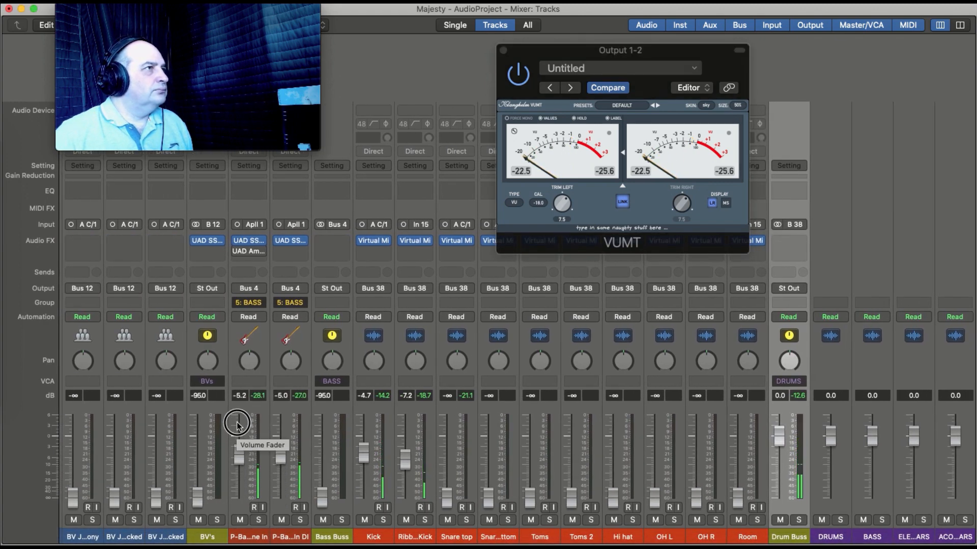
pyautogui.keyDown('alt'); pyautogui.click(320, 500); pyautogui.keyUp('alt')
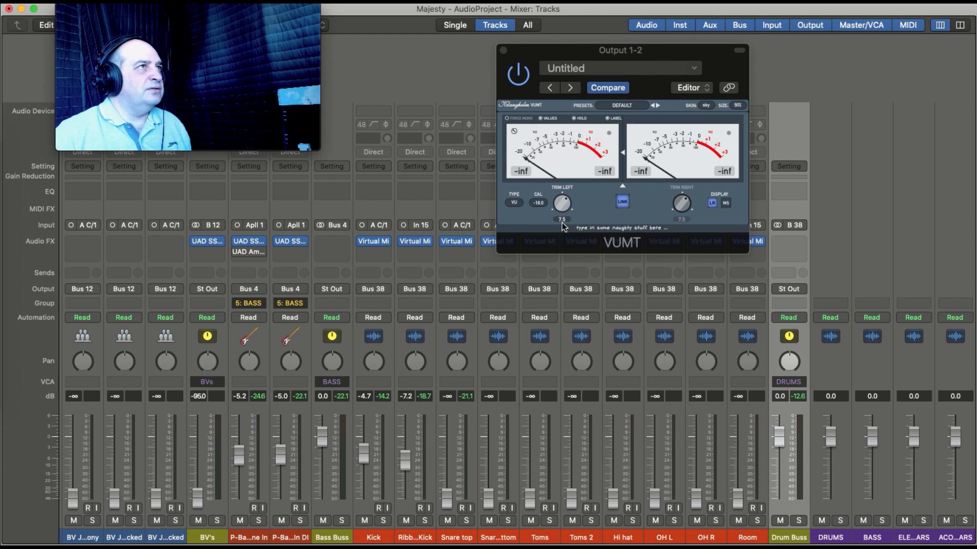
# Play the song and compare the meter reading with the Bass Buss muted and unmuted
pyautogui.press('space')
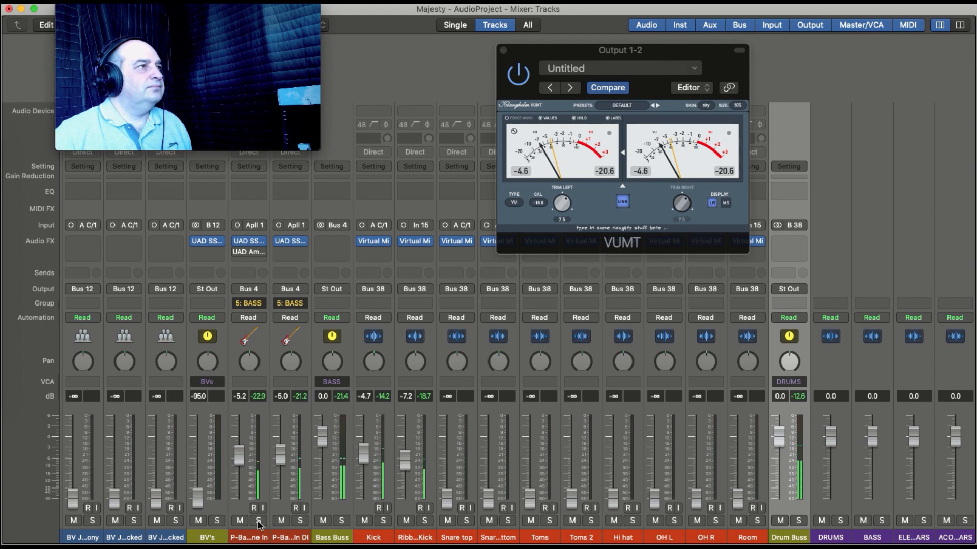
pyautogui.click(322, 521)
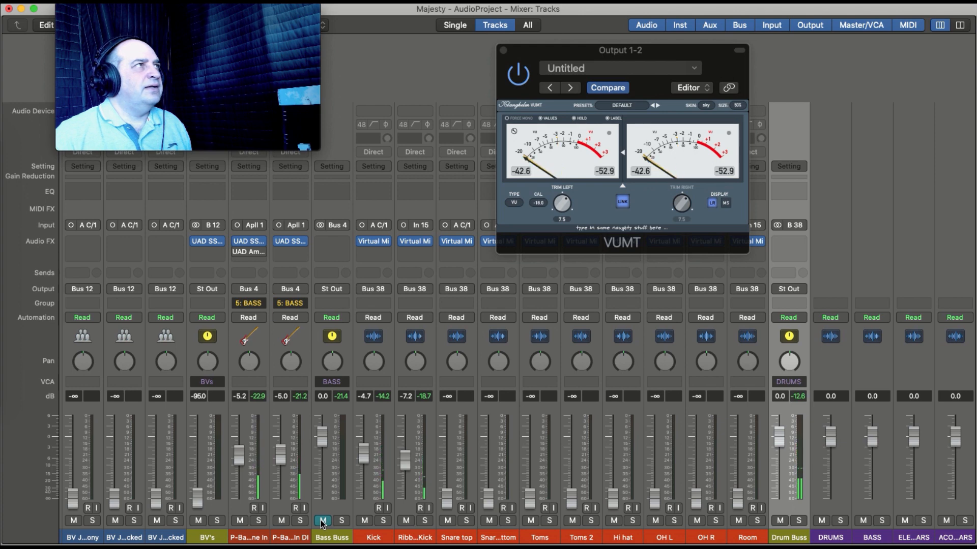
pyautogui.click(322, 521)
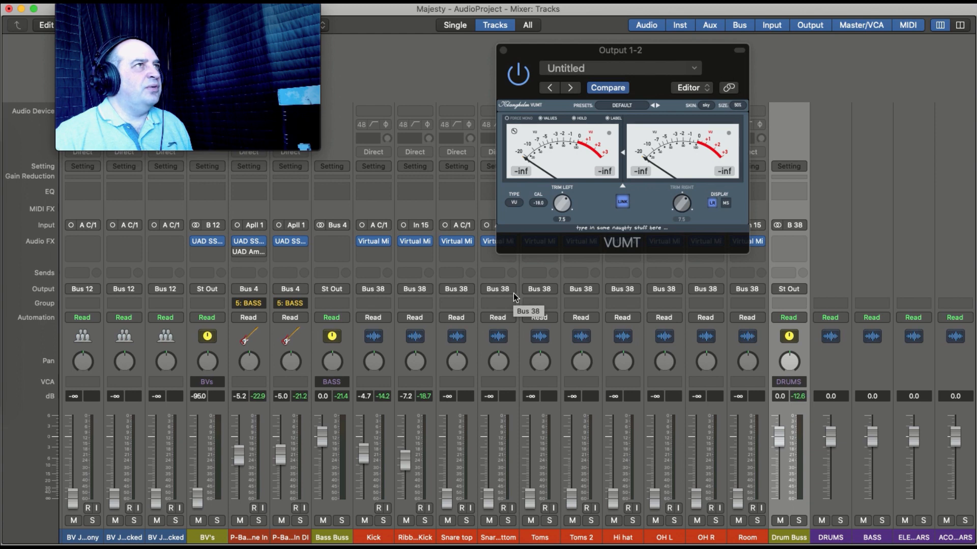
# Set the VUMT meter's linked trim to 0 dB
pyautogui.doubleClick(561, 219)
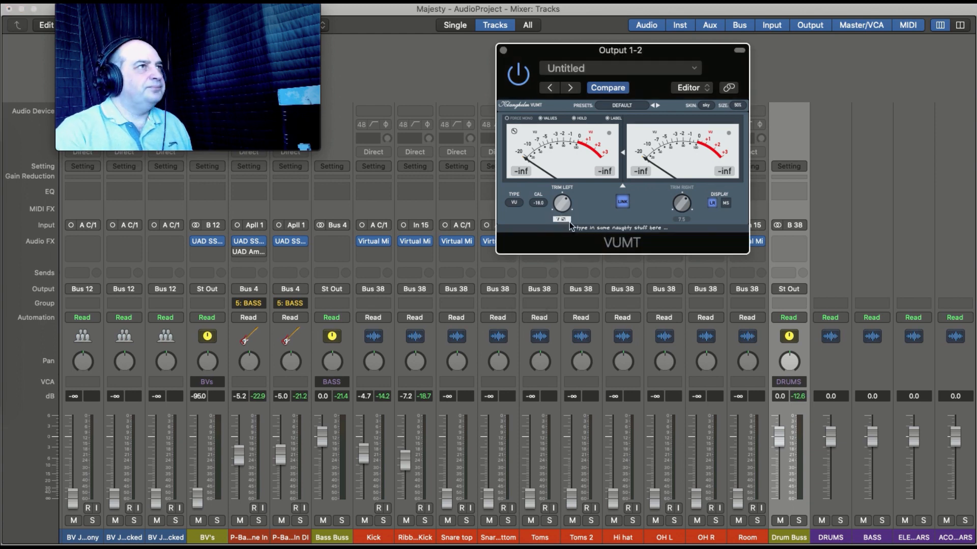
pyautogui.press('BackSpace')
pyautogui.press('BackSpace')
pyautogui.write('0')
pyautogui.press('Return')
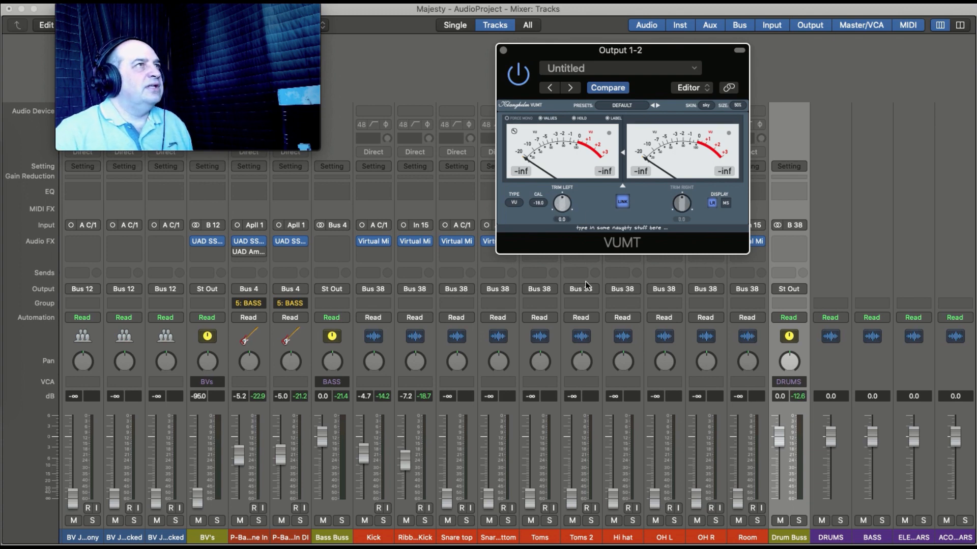
# During playback, raise the Snare top fader to about -9.0 dB and the Snare bottom fader to about -10.4 dB
pyautogui.press('space')
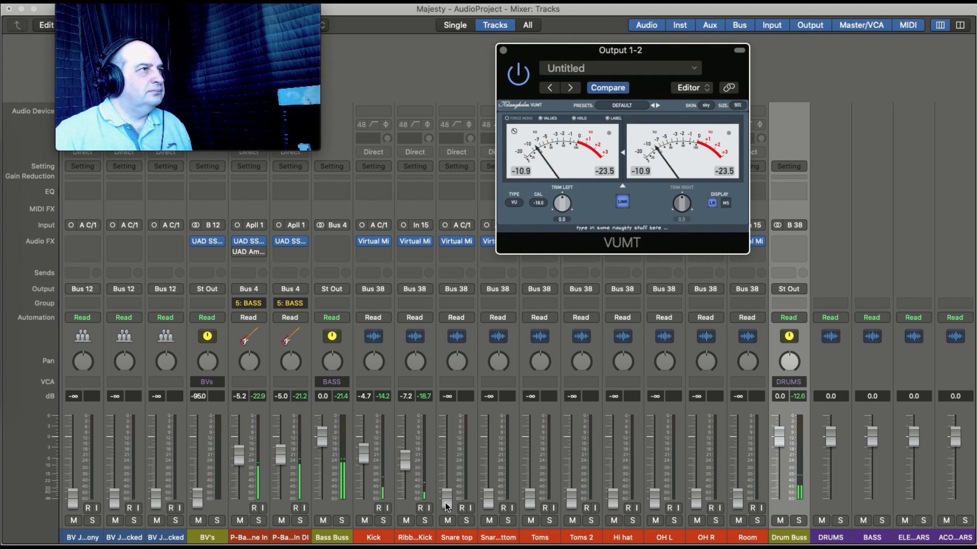
pyautogui.moveTo(449, 500); pyautogui.dragTo(448, 469)
pyautogui.moveTo(489, 501); pyautogui.dragTo(492, 467)
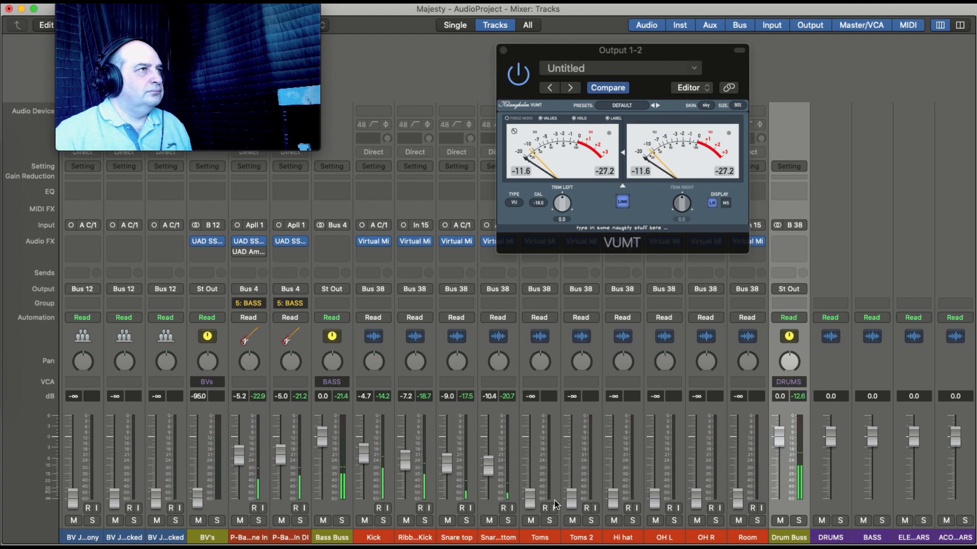
pyautogui.moveTo(529, 494)
pyautogui.mouseDown()
pyautogui.moveTo(528, 470)
pyautogui.moveTo(529, 496)
pyautogui.mouseUp()
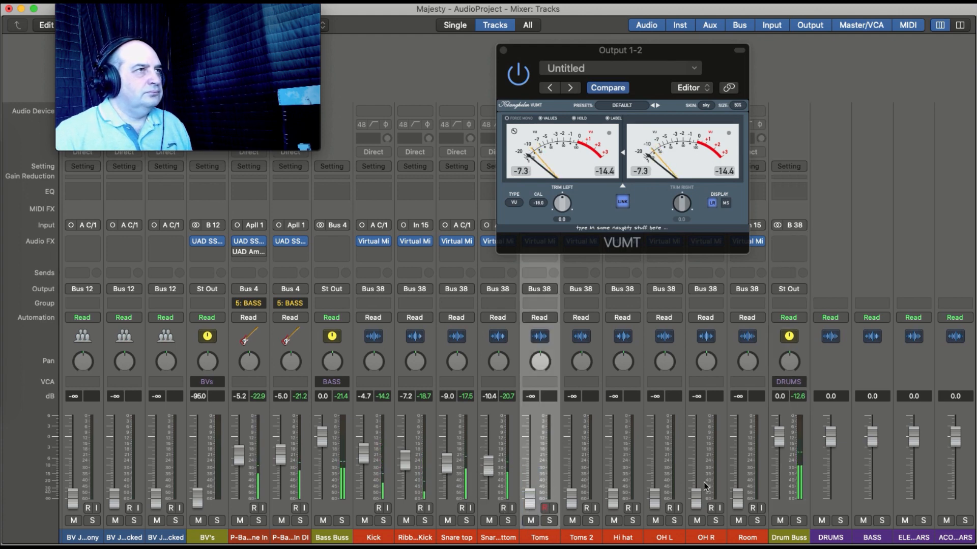
# Raise the OH L fader to about -10.0 dB, OH R to about -11.2 dB and Room to about -15.0 dB
pyautogui.moveTo(655, 496); pyautogui.dragTo(655, 460)
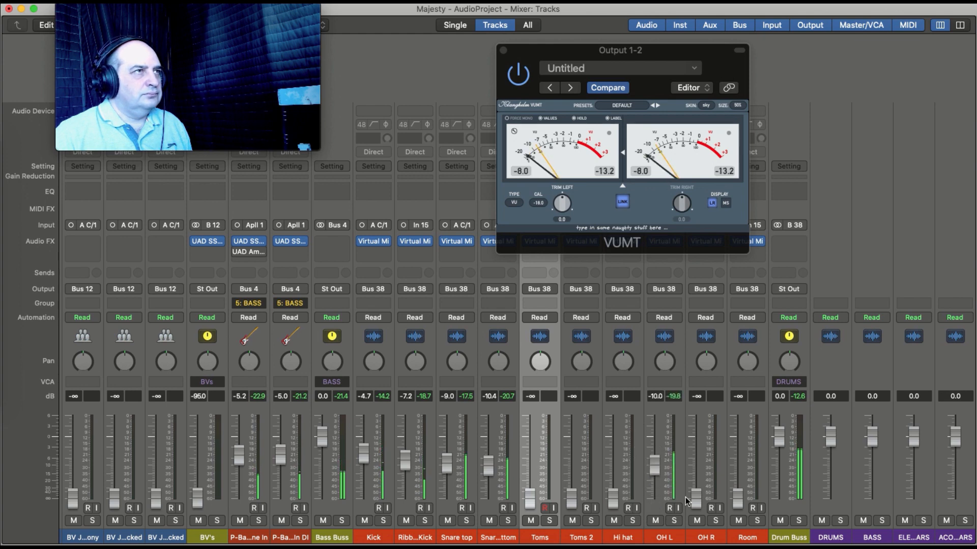
pyautogui.moveTo(700, 498); pyautogui.dragTo(700, 443)
pyautogui.moveTo(737, 496); pyautogui.dragTo(738, 475)
# Lower the selected OH L and OH R faders together to about -14.6 and -15.8 dB, and set Room to about -14.6 dB
pyautogui.moveTo(659, 513); pyautogui.dragTo(704, 511)
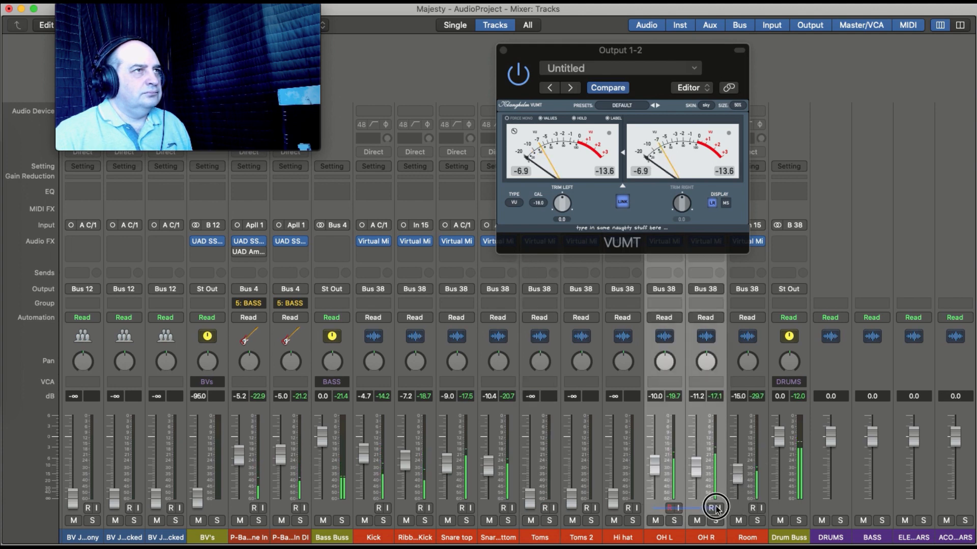
pyautogui.moveTo(696, 465); pyautogui.dragTo(743, 491)
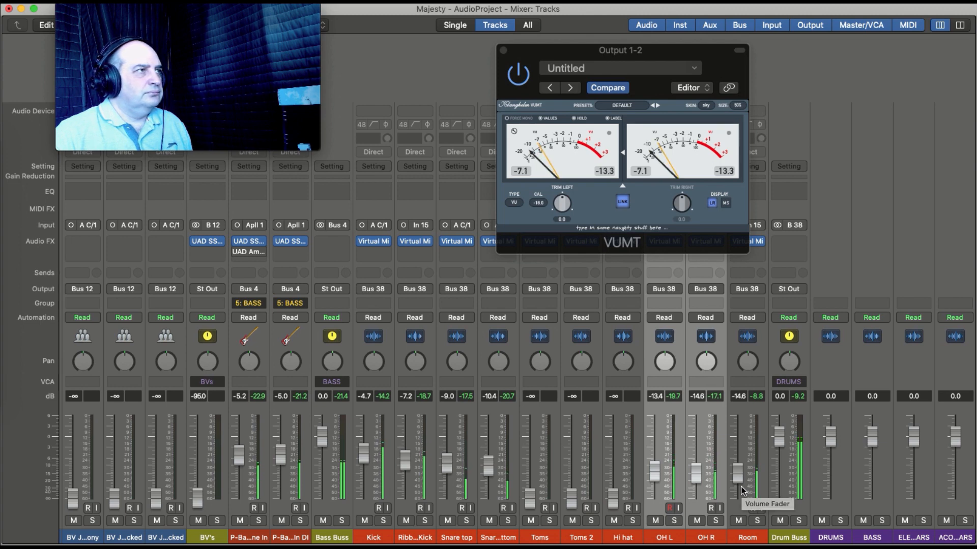
pyautogui.moveTo(658, 508); pyautogui.dragTo(696, 473)
# Raise the Toms fader to about -11.4 dB, Toms 2 to about -12.0 dB and Hi hat to about -13.4 dB
pyautogui.moveTo(538, 484); pyautogui.dragTo(540, 461)
pyautogui.moveTo(580, 496); pyautogui.dragTo(610, 461)
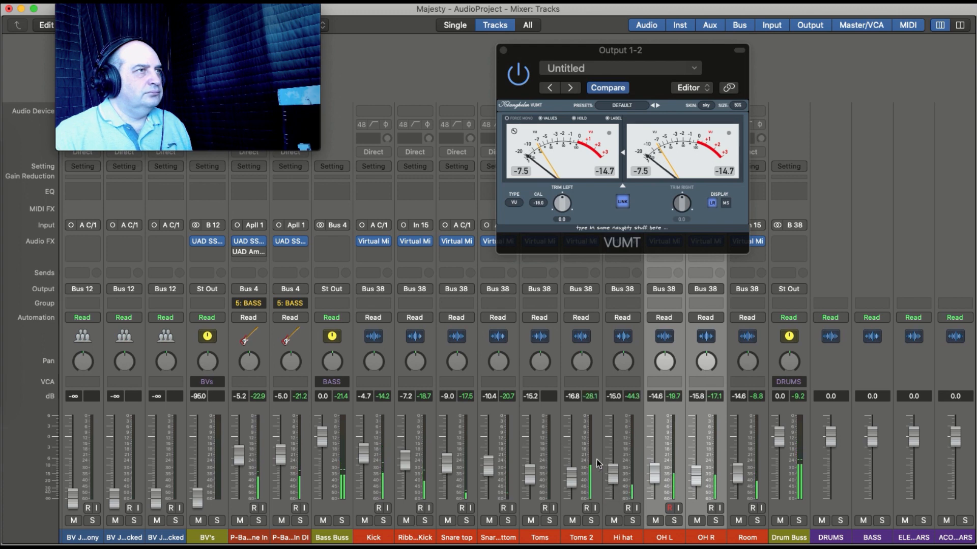
pyautogui.moveTo(525, 481); pyautogui.dragTo(596, 475)
pyautogui.moveTo(532, 472); pyautogui.dragTo(533, 470)
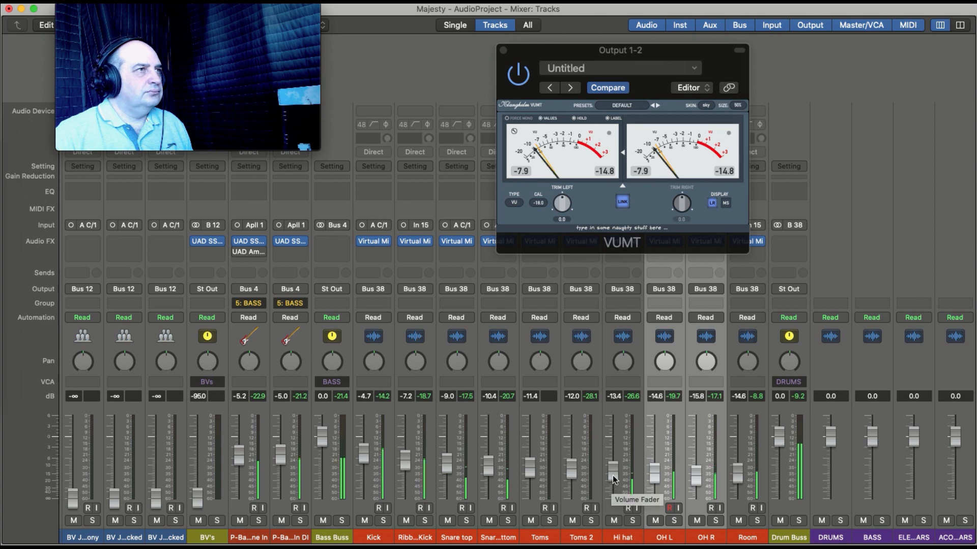
# Solo the Hi hat channel, raise its fader to about -10.2 dB, and turn its solo off
pyautogui.click(632, 521)
pyautogui.moveTo(612, 474); pyautogui.dragTo(613, 466)
pyautogui.click(633, 518)
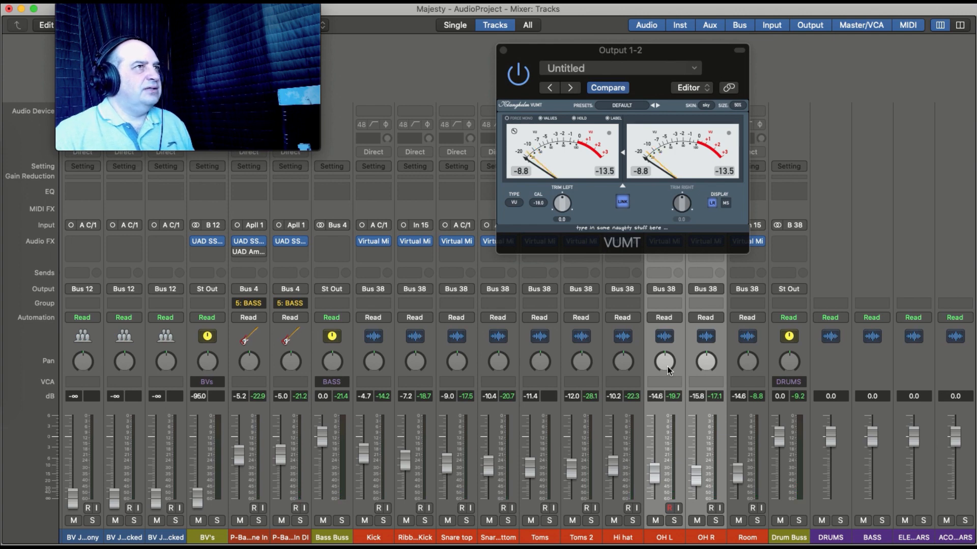
# Pan OH L hard left to -64, and OH R and Hi hat hard right to +63
pyautogui.moveTo(667, 366); pyautogui.dragTo(660, 524)
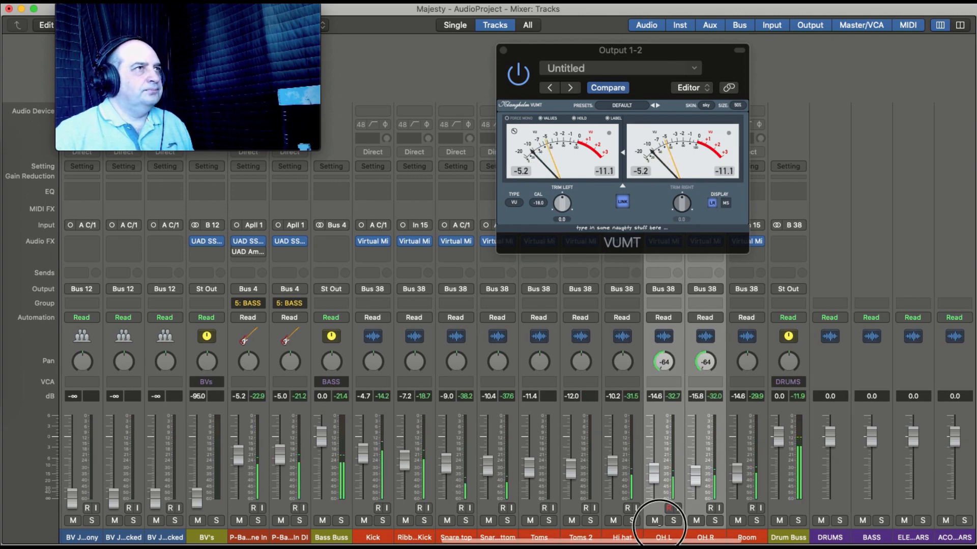
pyautogui.moveTo(705, 361); pyautogui.dragTo(696, 169)
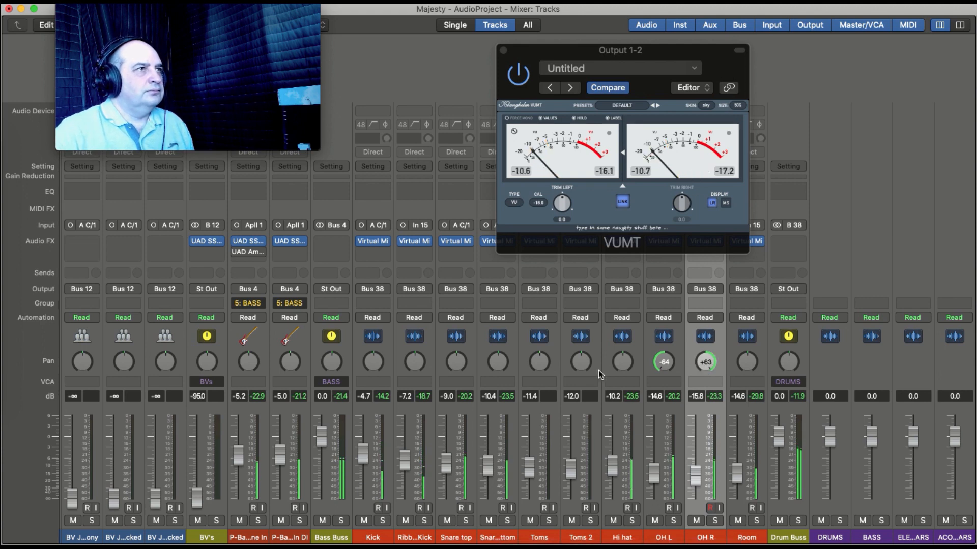
pyautogui.moveTo(625, 359); pyautogui.dragTo(616, 206)
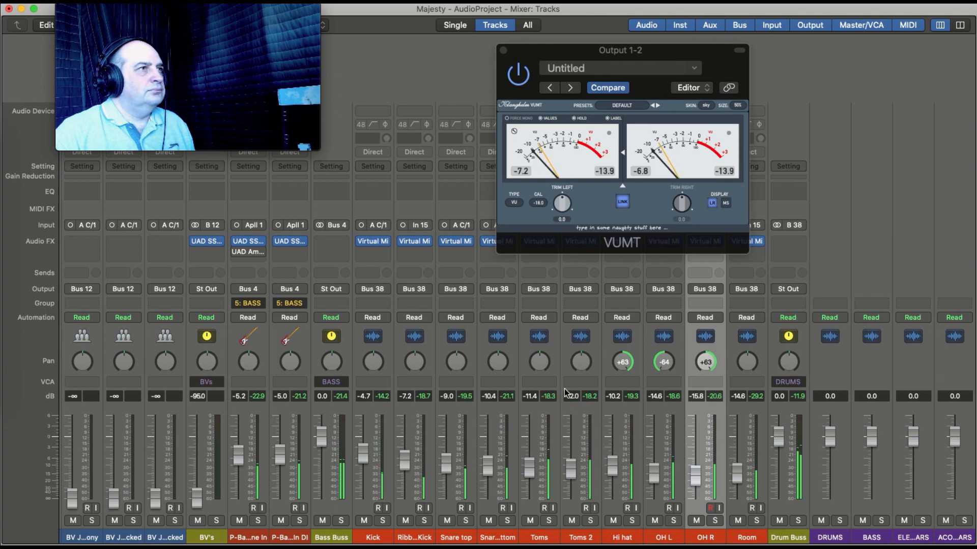
# Pan Toms hard left to -64 and Toms 2 hard right to +63, and stop playback
pyautogui.moveTo(539, 362); pyautogui.dragTo(540, 483)
pyautogui.moveTo(584, 362); pyautogui.dragTo(564, 233)
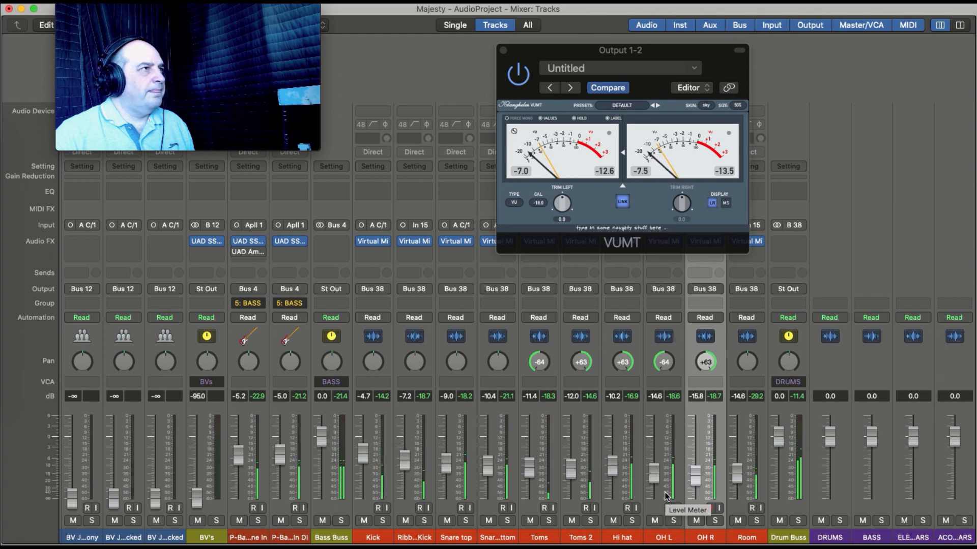
pyautogui.press('space')
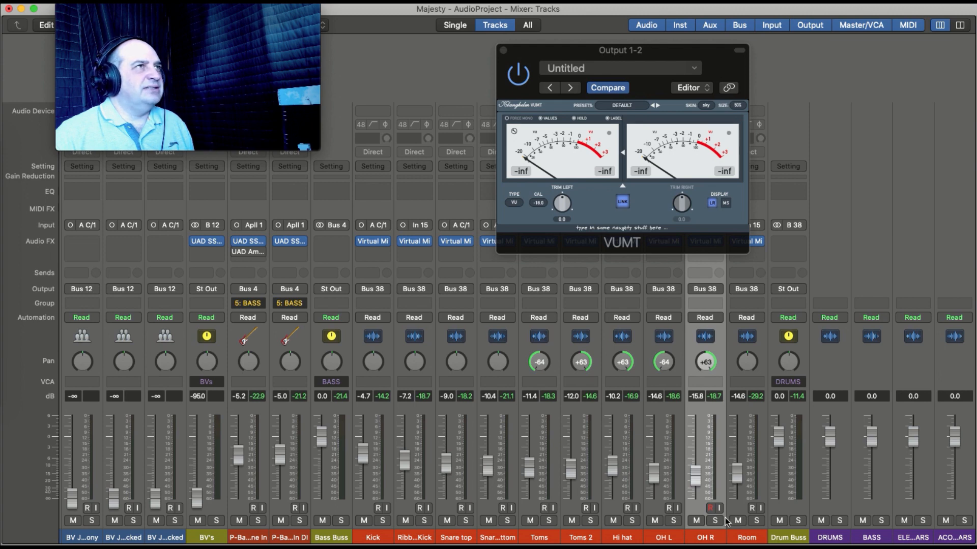
# Move the VUMT meter aside, resume playback, and set the Trimmer in OH L's Virtual Mix Rack to about -7.38 dB
pyautogui.moveTo(587, 49); pyautogui.dragTo(836, 44)
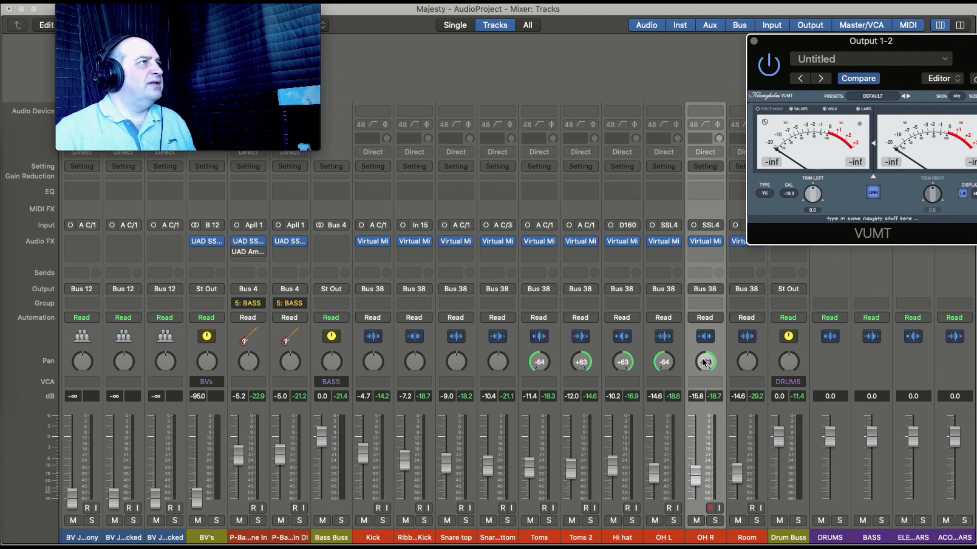
pyautogui.press('space')
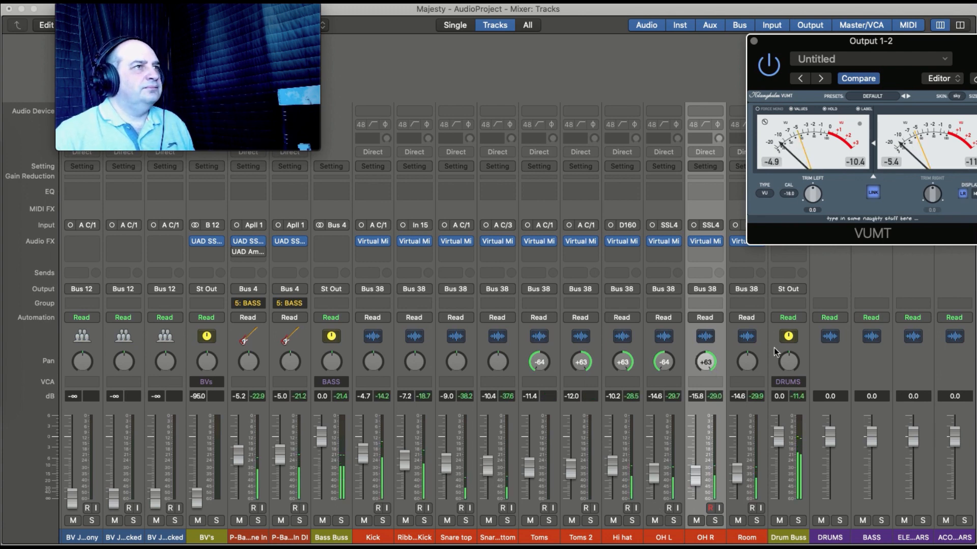
pyautogui.click(663, 242)
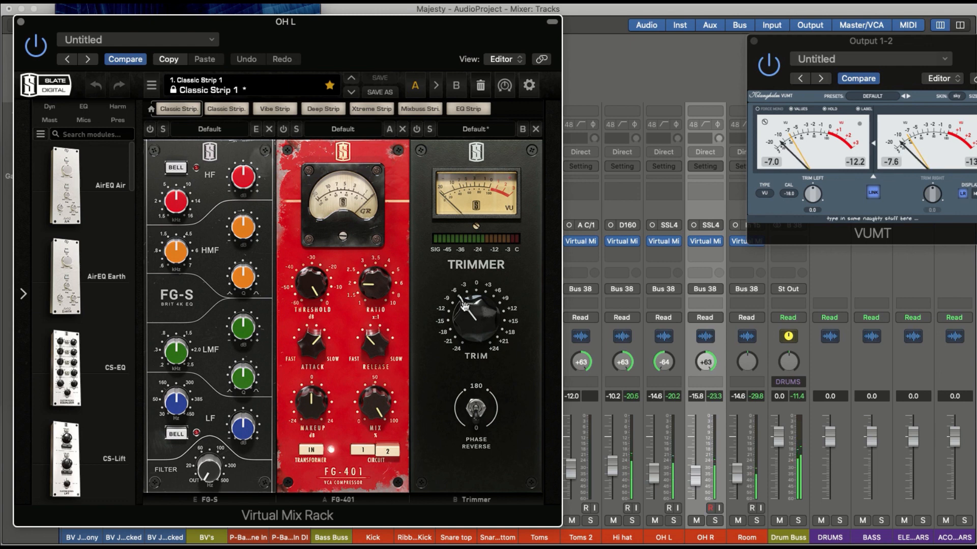
pyautogui.moveTo(464, 306); pyautogui.dragTo(463, 312)
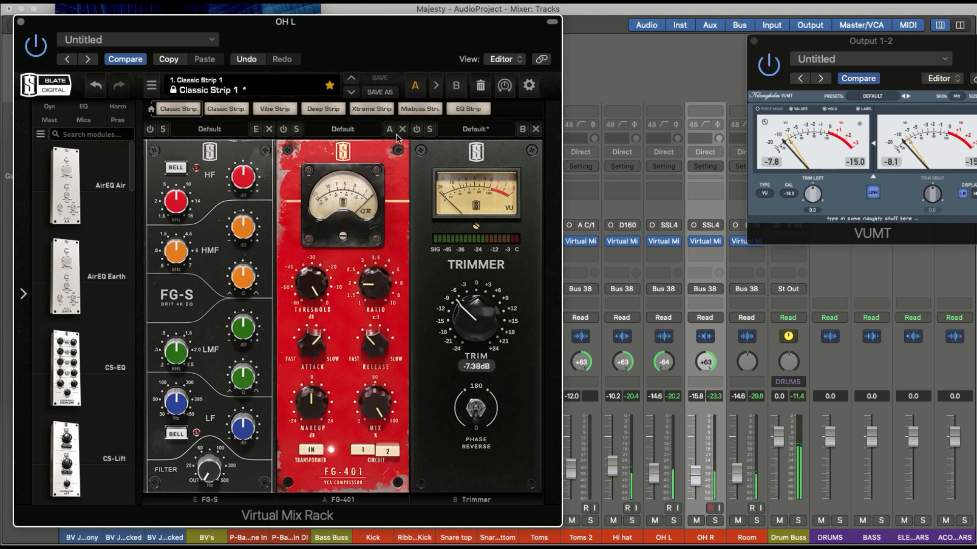
# Enable the Trimmer in OH L's Virtual Mix Rack and lower its trim to about -12 dB, then compare against the mixer channels
pyautogui.click(416, 128)
pyautogui.moveTo(460, 312)
pyautogui.mouseDown()
pyautogui.moveTo(460, 326)
pyautogui.moveTo(473, 323)
pyautogui.mouseUp()
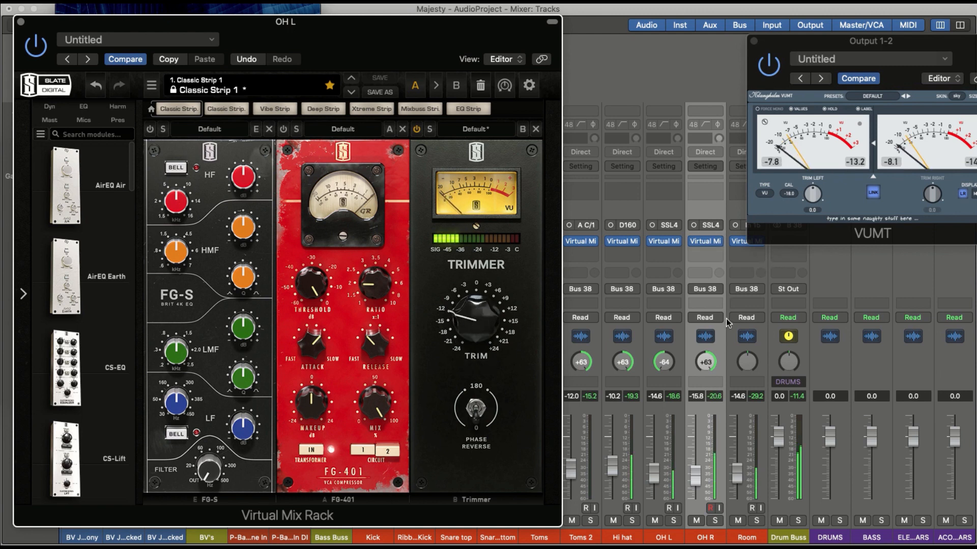
pyautogui.click(664, 241)
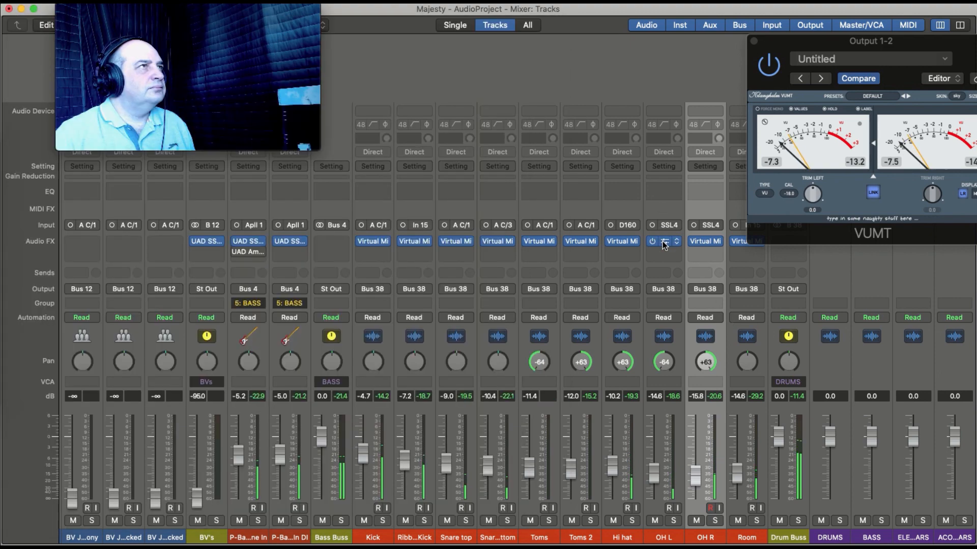
pyautogui.click(666, 242)
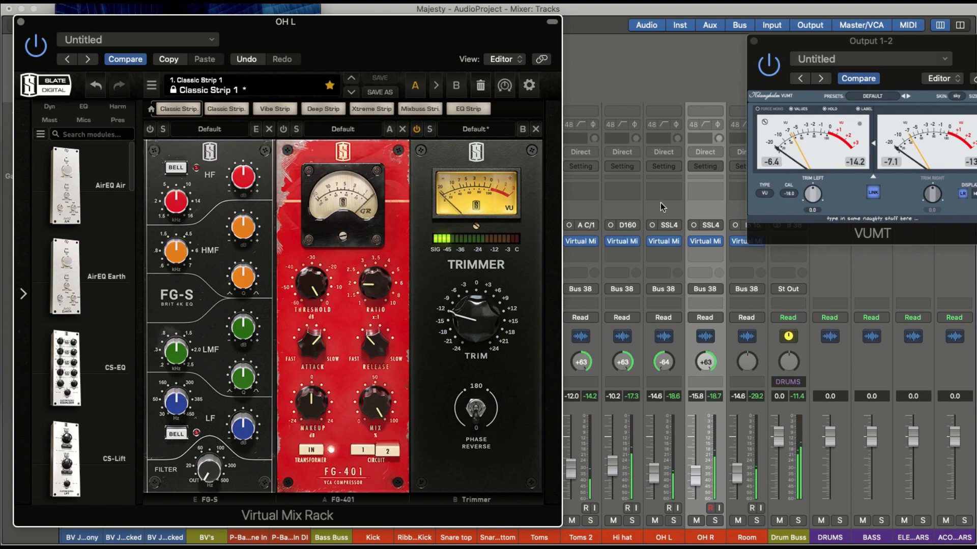
pyautogui.click(665, 242)
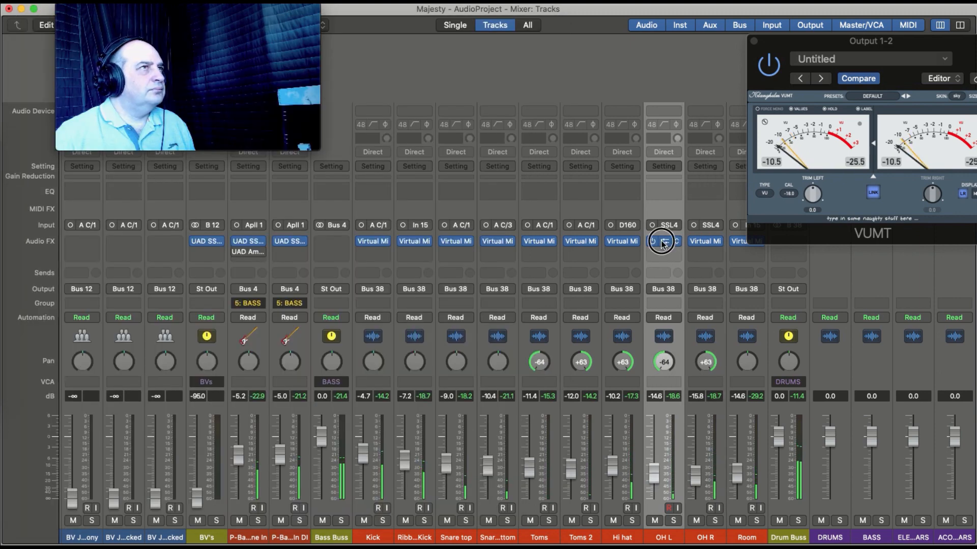
pyautogui.click(664, 242)
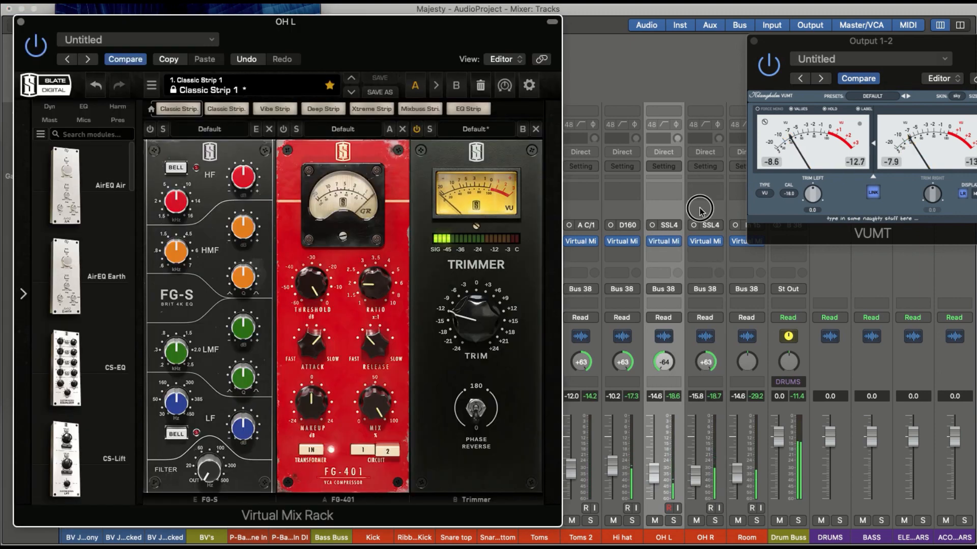
# Set the Trimmer in OH R's Virtual Mix Rack to about -11.8 dB and close both overhead plug-in windows
pyautogui.click(707, 242)
pyautogui.click(707, 242)
pyautogui.moveTo(473, 336)
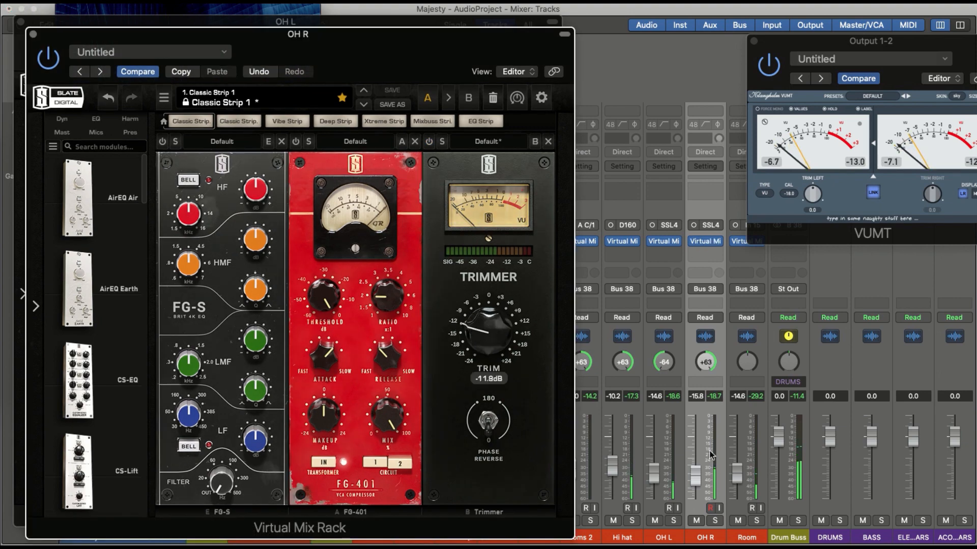
pyautogui.moveTo(49, 37); pyautogui.dragTo(37, 24)
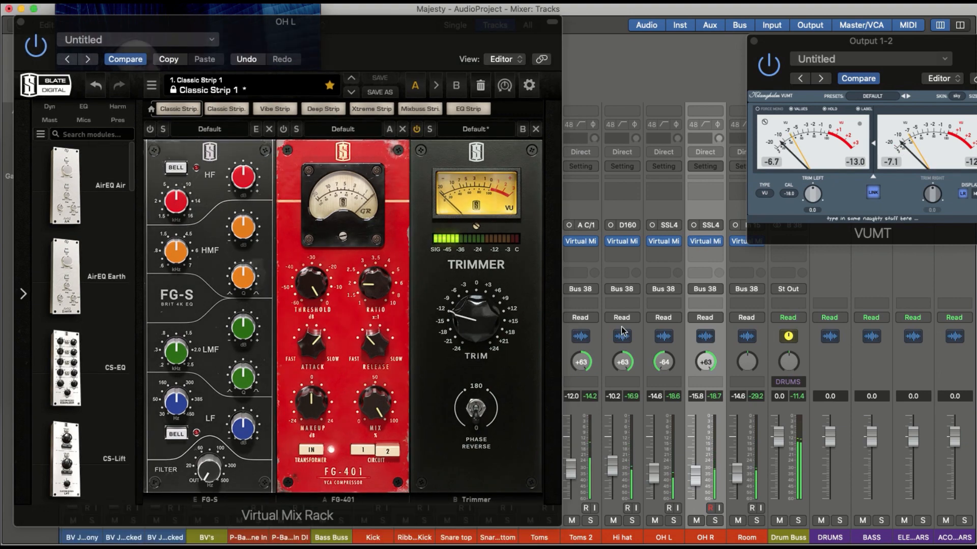
pyautogui.click(21, 22)
# Lower the Hi hat fader to about -14.0 dB and check the channel in solo
pyautogui.moveTo(612, 462)
pyautogui.mouseDown()
pyautogui.moveTo(621, 497)
pyautogui.moveTo(618, 454)
pyautogui.mouseUp()
pyautogui.click(631, 520)
pyautogui.moveTo(624, 244)
pyautogui.click(631, 522)
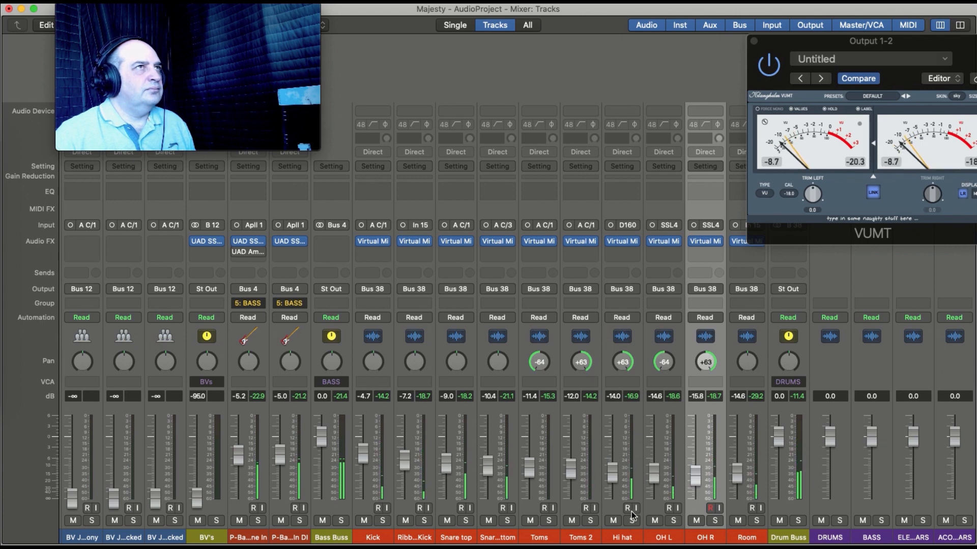
# Bring the first Piano fader to about -8.8 dB and reset the piano and synths bus fader to 0.0 dB
pyautogui.hscroll(3, 628, 511)
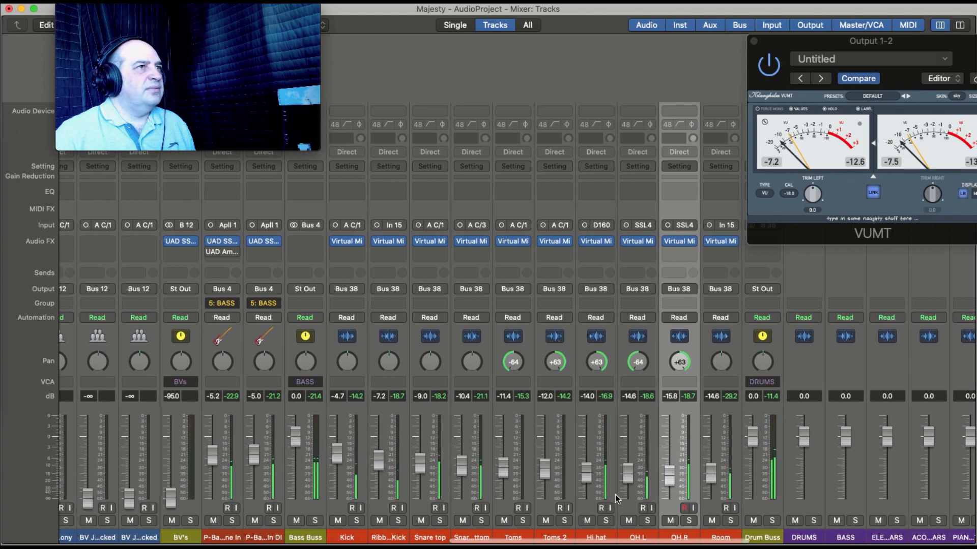
pyautogui.hscroll(-8, 610, 496)
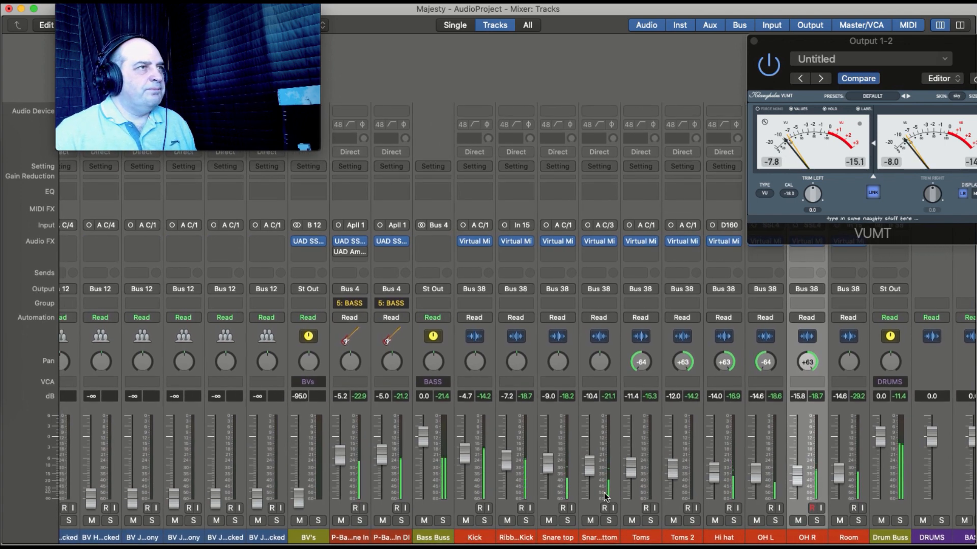
pyautogui.hscroll(-10, 606, 496)
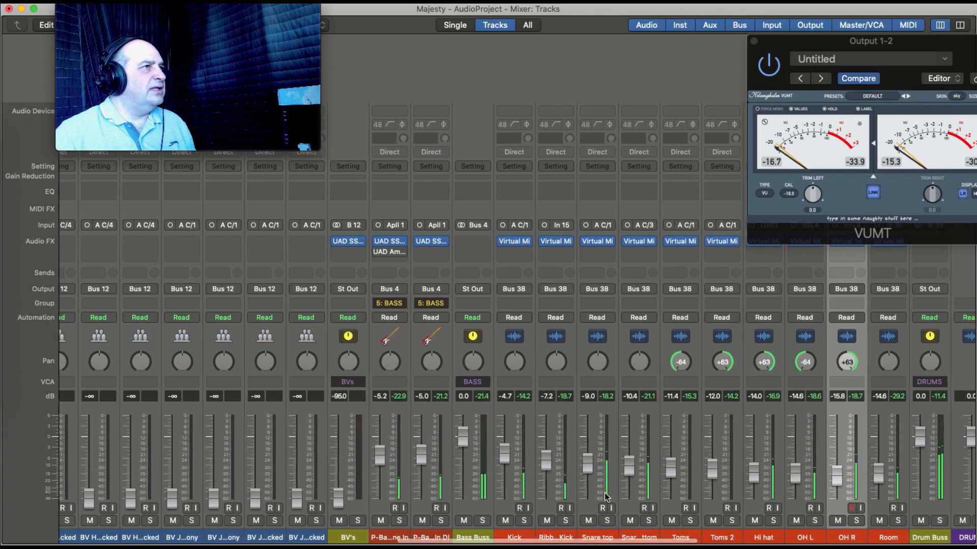
pyautogui.hscroll(-20, 608, 498)
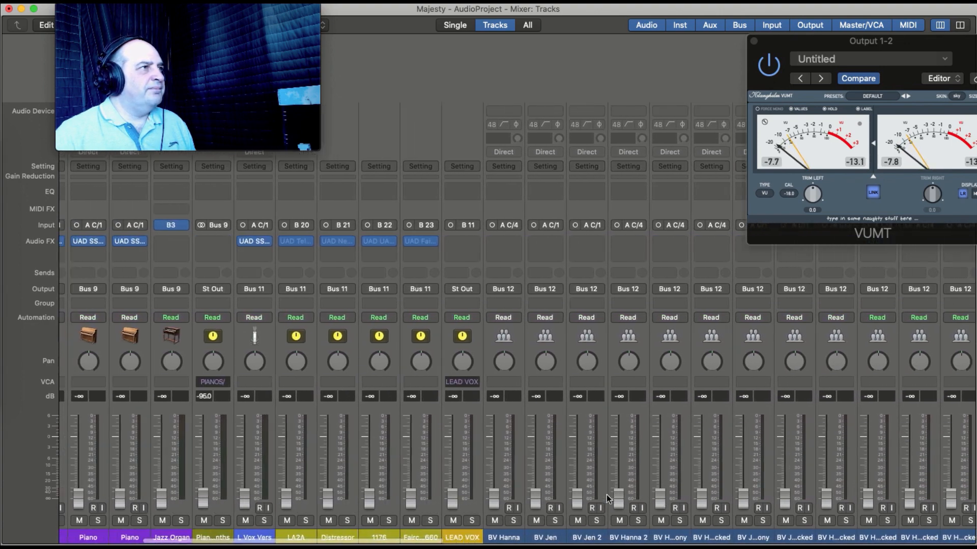
pyautogui.hscroll(-15, 606, 494)
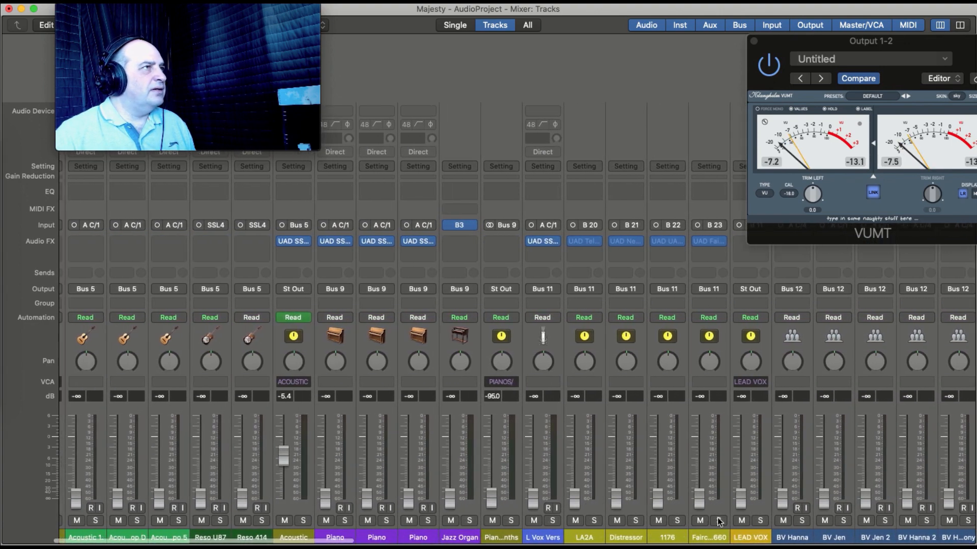
pyautogui.moveTo(325, 498); pyautogui.dragTo(327, 461)
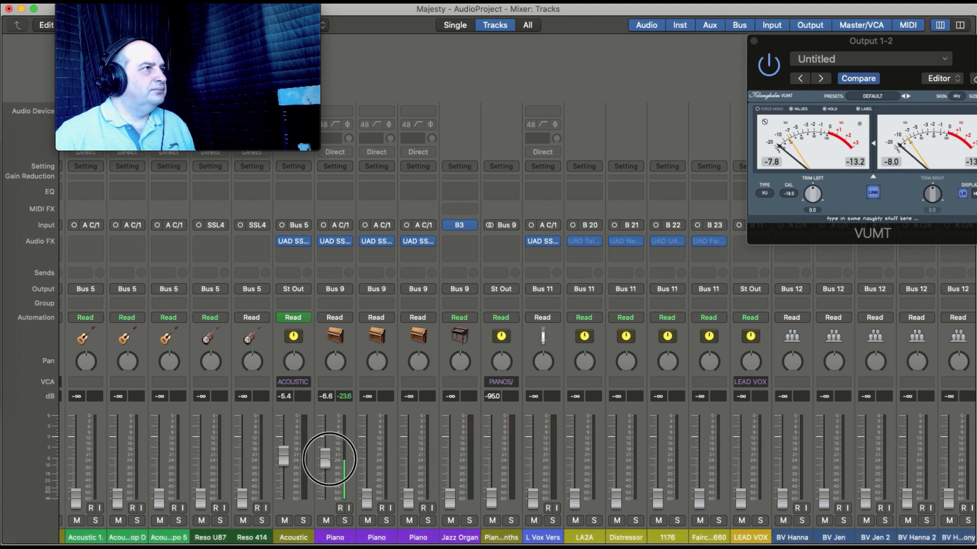
pyautogui.keyDown('alt'); pyautogui.click(493, 498); pyautogui.keyUp('alt')
pyautogui.moveTo(325, 458); pyautogui.dragTo(327, 464)
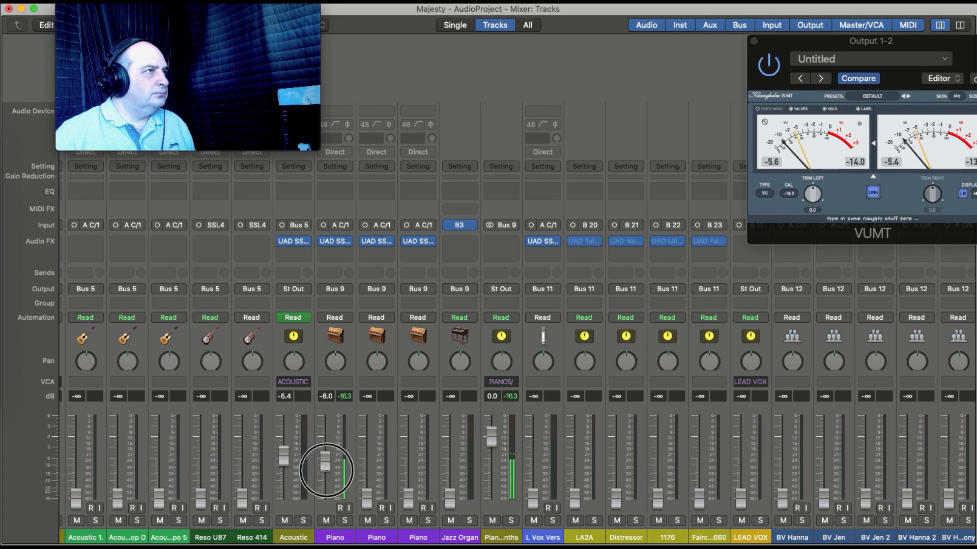
# Raise the second and third Piano faders to about -7.6 and -8.8 dB, and audition the first and second Piano in solo
pyautogui.moveTo(366, 498); pyautogui.dragTo(368, 431)
pyautogui.moveTo(408, 501); pyautogui.dragTo(407, 437)
pyautogui.click(344, 521)
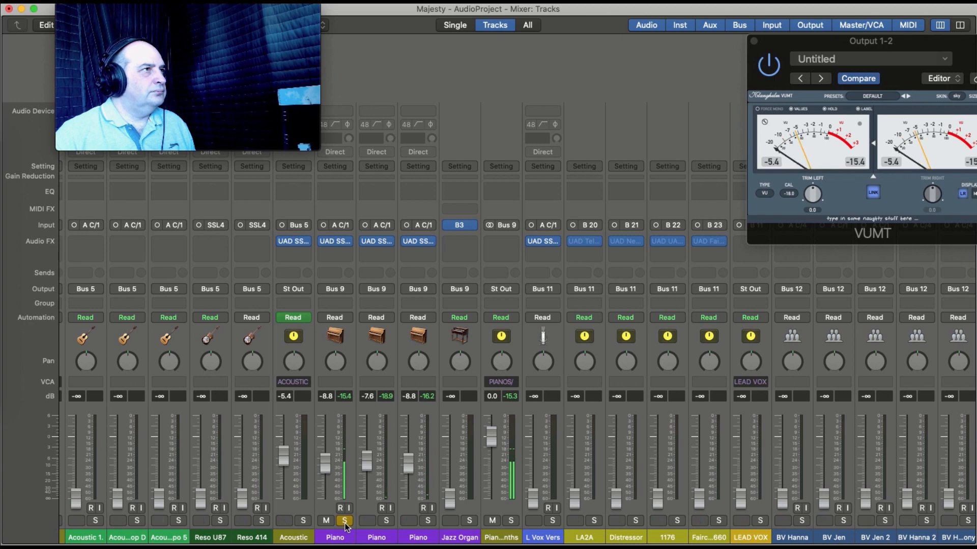
pyautogui.click(344, 520)
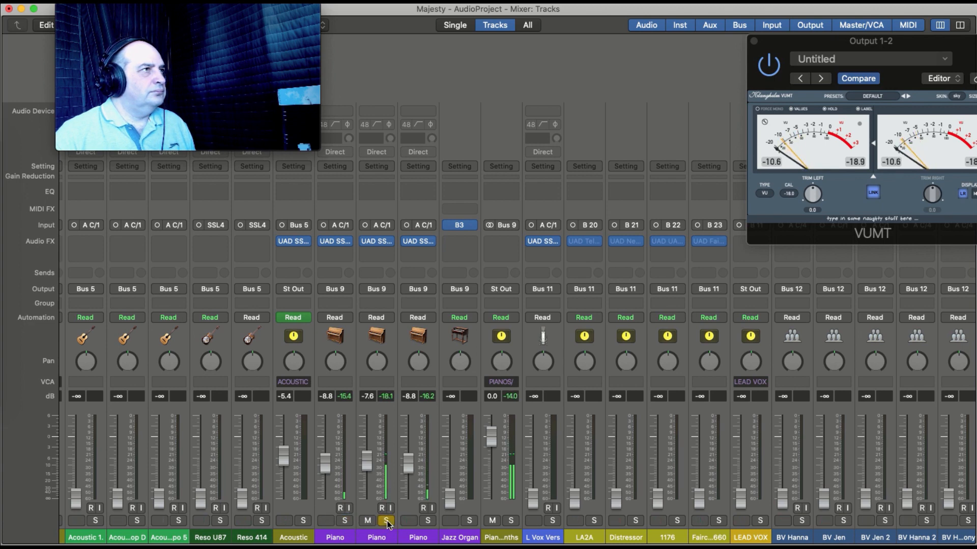
pyautogui.click(386, 521)
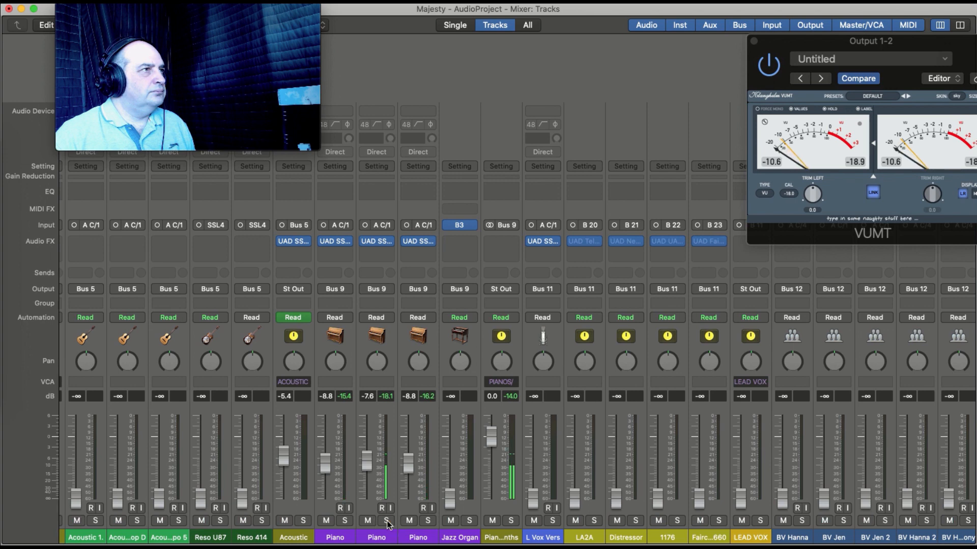
# Solo the second and third Piano channels and pan them hard left to -64 and hard right to +63
pyautogui.click(429, 521)
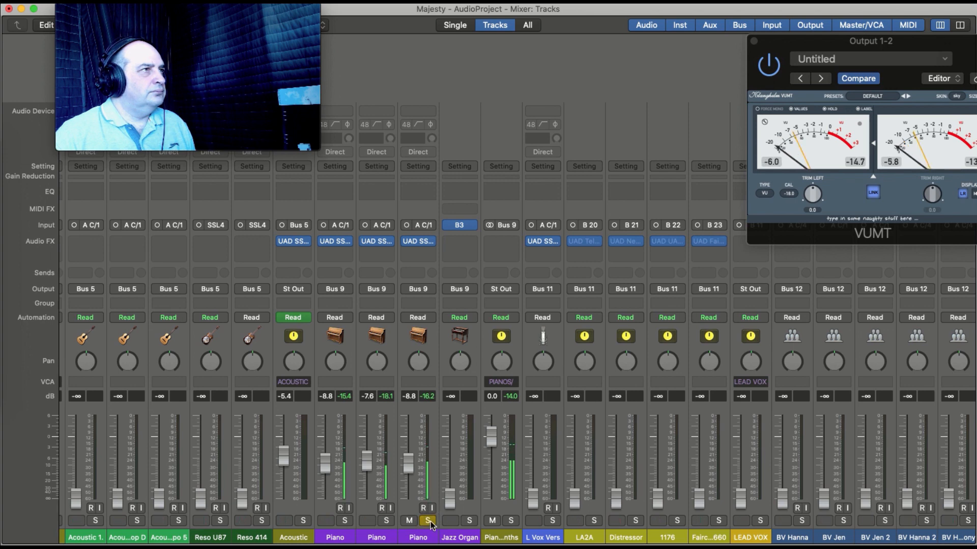
pyautogui.click(387, 521)
pyautogui.moveTo(373, 368); pyautogui.dragTo(387, 514)
pyautogui.moveTo(426, 365); pyautogui.dragTo(416, 219)
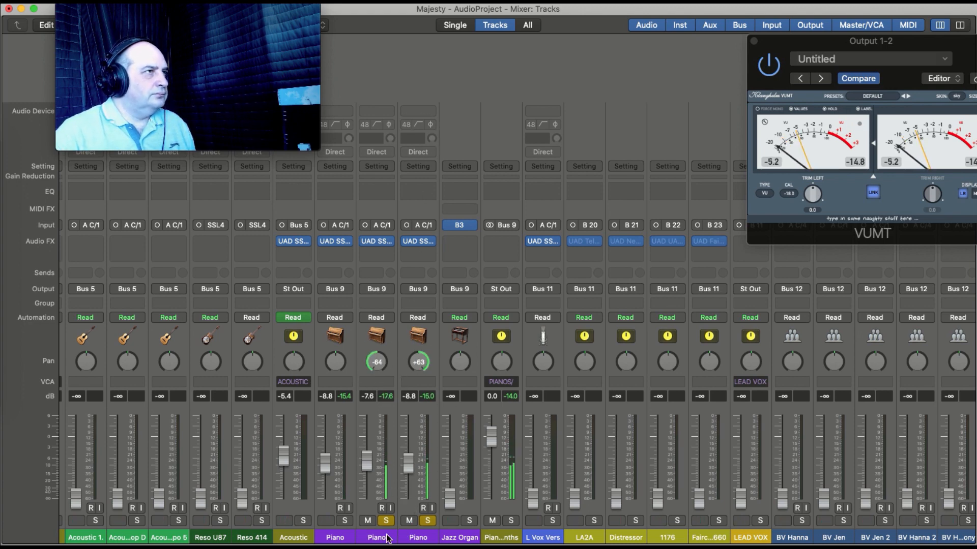
# Solo the first Piano and raise it to about -4.3 dB, and lower the other two Pianos together to about -10.4 and -11.6 dB
pyautogui.click(345, 521)
pyautogui.moveTo(329, 468); pyautogui.dragTo(327, 458)
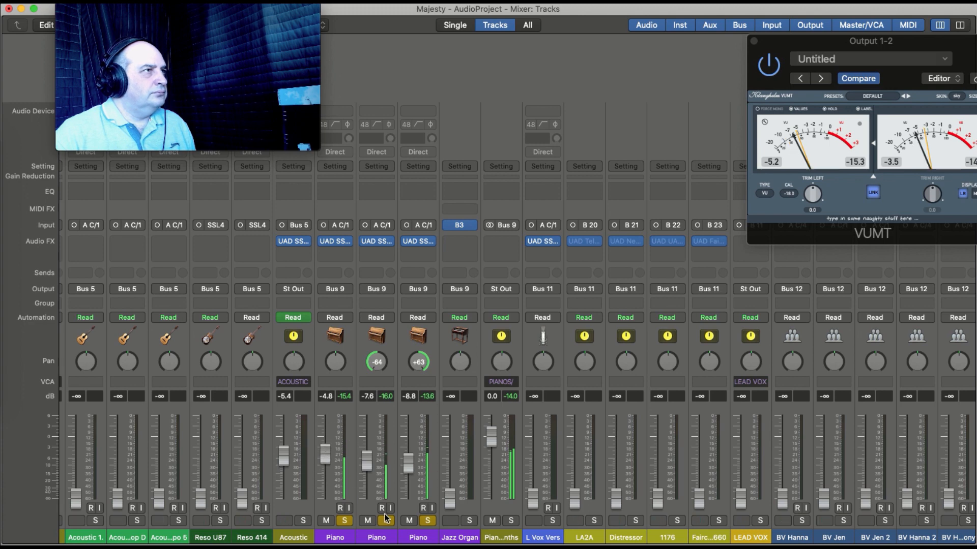
pyautogui.moveTo(377, 507); pyautogui.dragTo(405, 500)
pyautogui.moveTo(407, 466); pyautogui.dragTo(406, 476)
pyautogui.moveTo(326, 457); pyautogui.dragTo(326, 453)
# Unsolo the Pianos, lower their faders together to about -7.0, -13.1 and -14.3 dB, and bring their bus down to about -8.0 dB
pyautogui.click(342, 519)
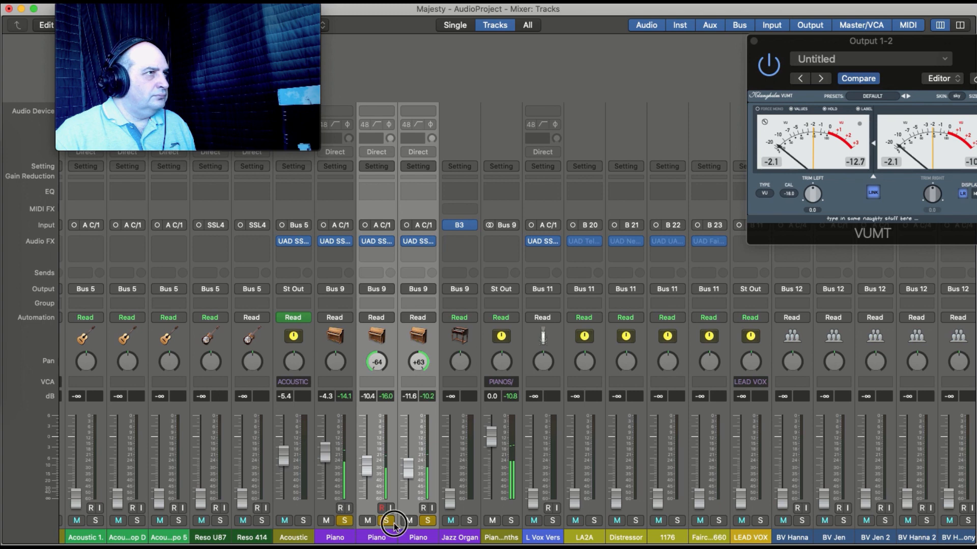
pyautogui.click(327, 508)
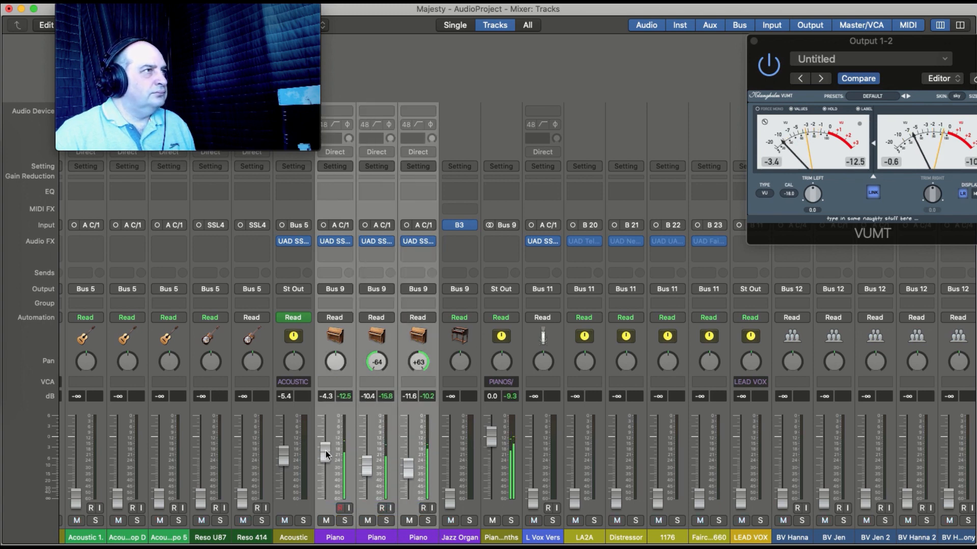
pyautogui.moveTo(324, 455); pyautogui.dragTo(321, 465)
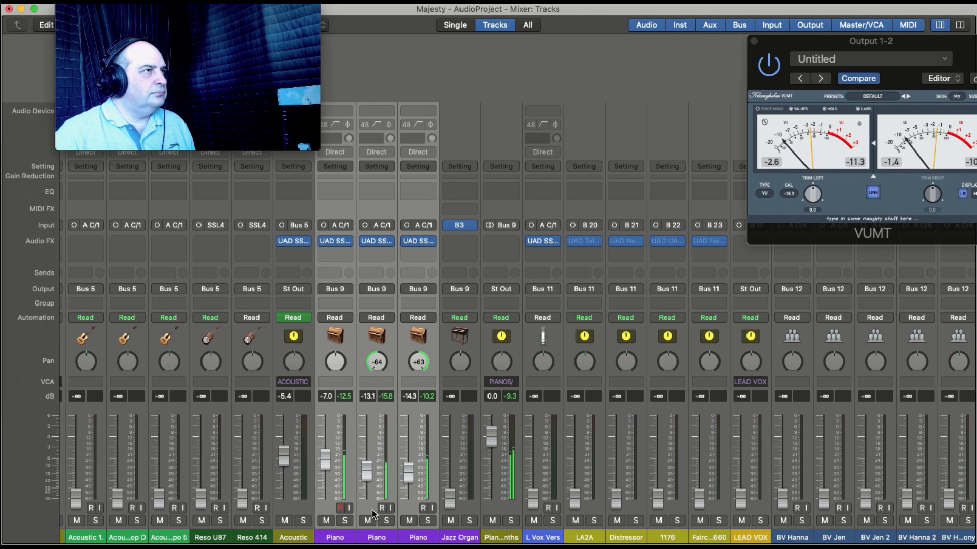
pyautogui.moveTo(491, 448); pyautogui.dragTo(496, 481)
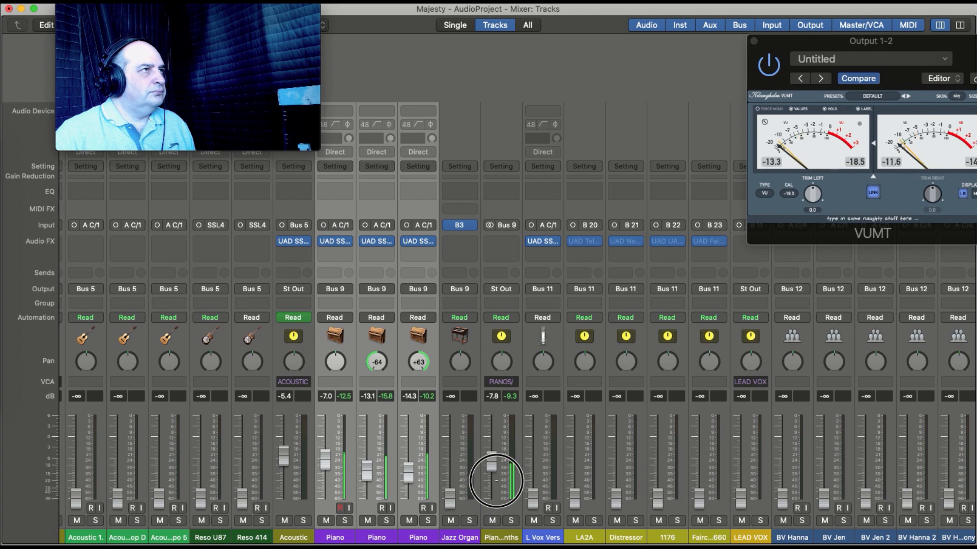
pyautogui.moveTo(496, 480); pyautogui.dragTo(495, 481)
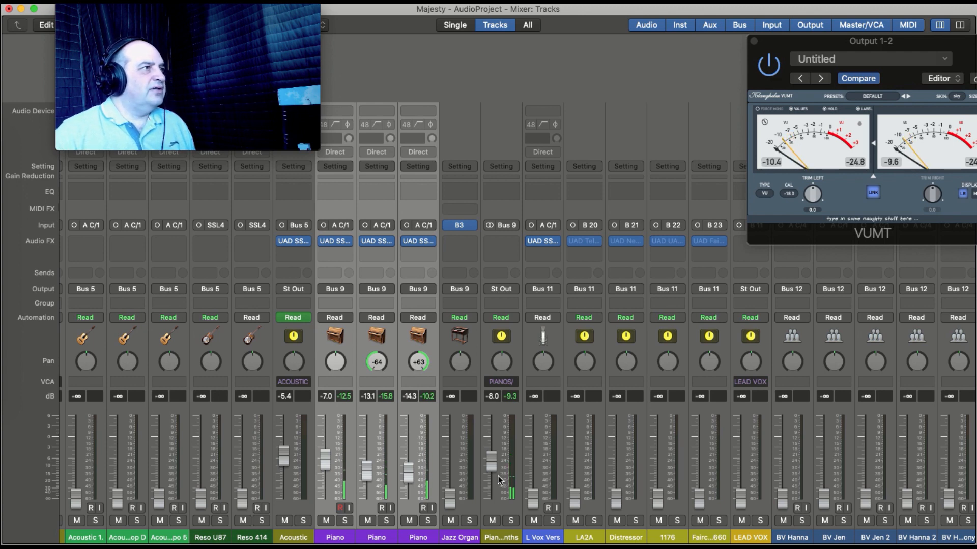
# Resume playback, reset the Guitars bus to 0.0 dB, and raise the NT2 and SM57_bip guitar faders to about -8.2 and -9.6 dB
pyautogui.hscroll(-5, 498, 476)
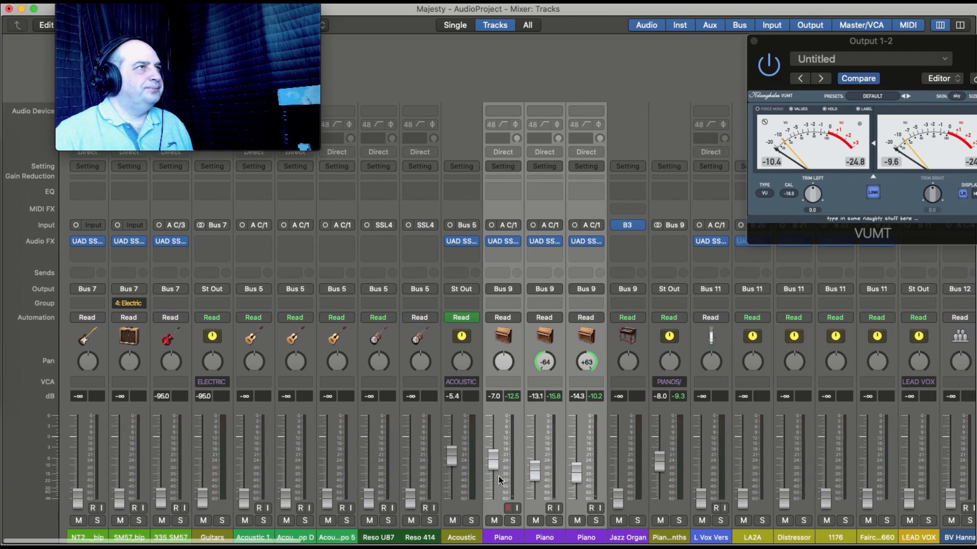
pyautogui.press('space')
pyautogui.keyDown('alt'); pyautogui.click(193, 501); pyautogui.keyUp('alt')
pyautogui.moveTo(71, 505); pyautogui.dragTo(69, 462)
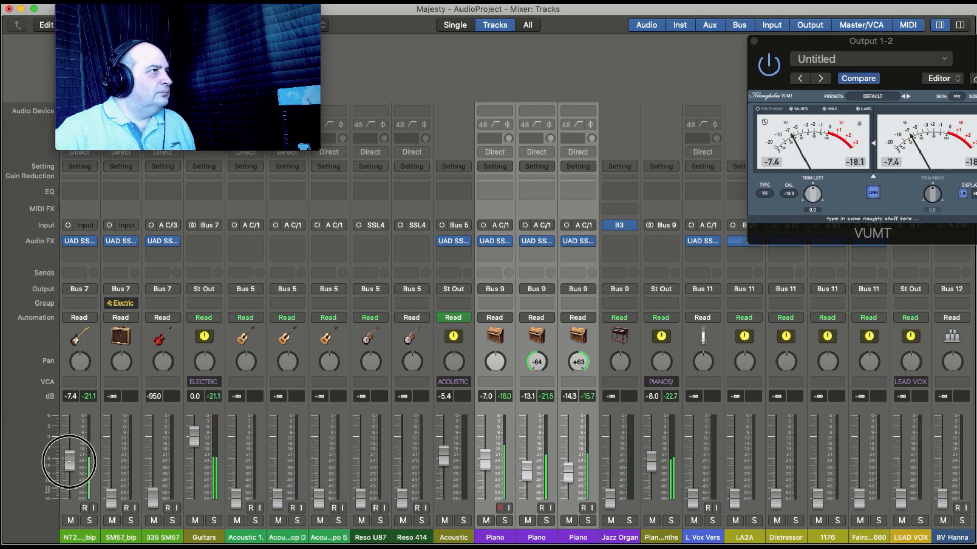
pyautogui.moveTo(111, 501); pyautogui.dragTo(111, 467)
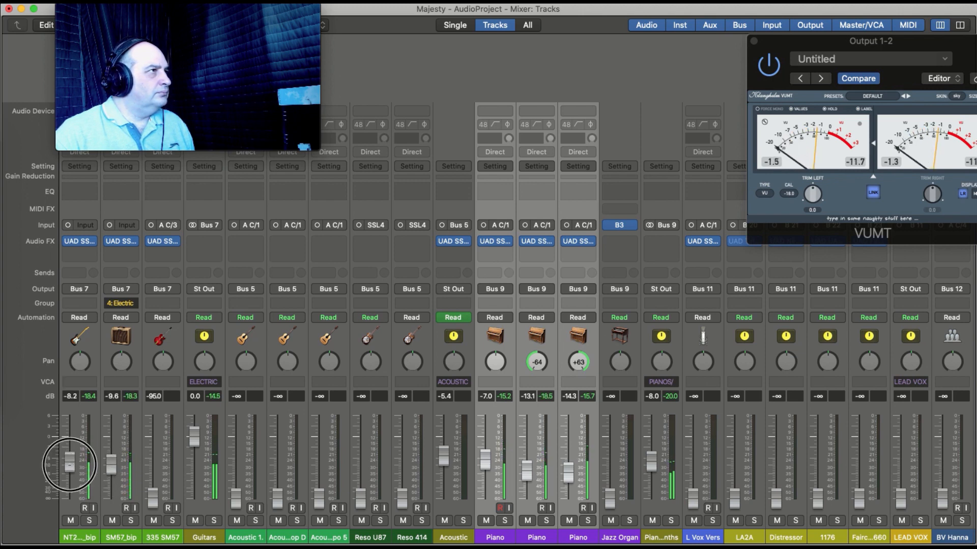
# Pan the NT2 guitar hard left to -64 and SM57_bip hard right to +63, and lower SM57_bip to about -11.8 dB
pyautogui.moveTo(80, 362); pyautogui.dragTo(120, 366)
pyautogui.moveTo(111, 464); pyautogui.dragTo(111, 474)
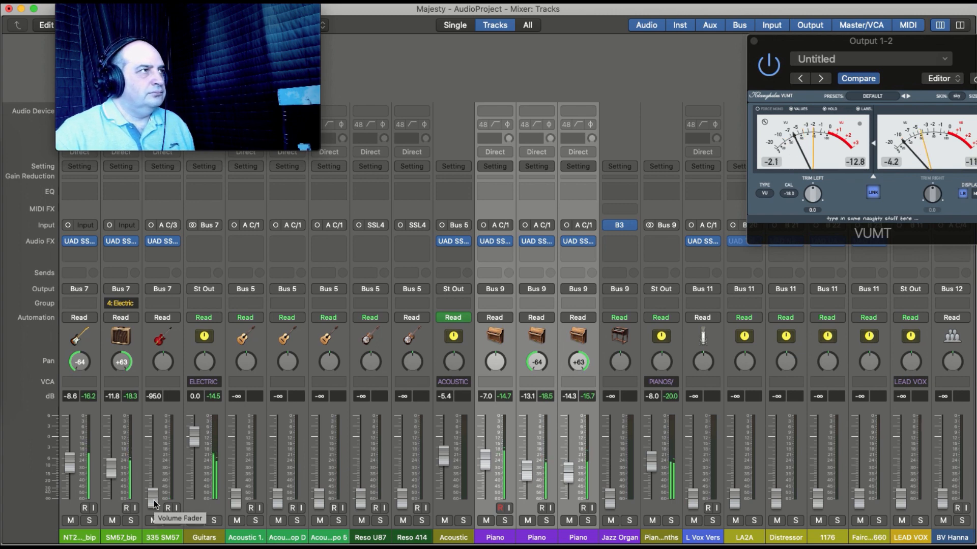
# Lower the Guitars bus to about -6.0 dB and rebalance the NT2 guitar to about -8.8 dB and SM57_bip to about -9.4 dB
pyautogui.moveTo(194, 445); pyautogui.dragTo(194, 461)
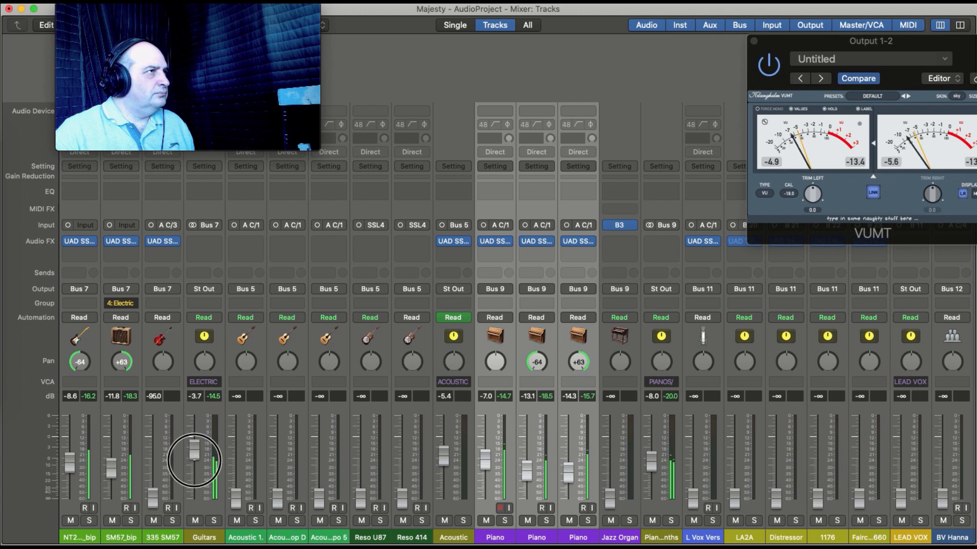
pyautogui.moveTo(112, 469); pyautogui.dragTo(113, 463)
pyautogui.moveTo(193, 449); pyautogui.dragTo(193, 456)
pyautogui.hscroll(1, 69, 512)
pyautogui.hscroll(-1, 69, 513)
pyautogui.moveTo(70, 463); pyautogui.dragTo(70, 465)
pyautogui.moveTo(196, 460); pyautogui.dragTo(193, 463)
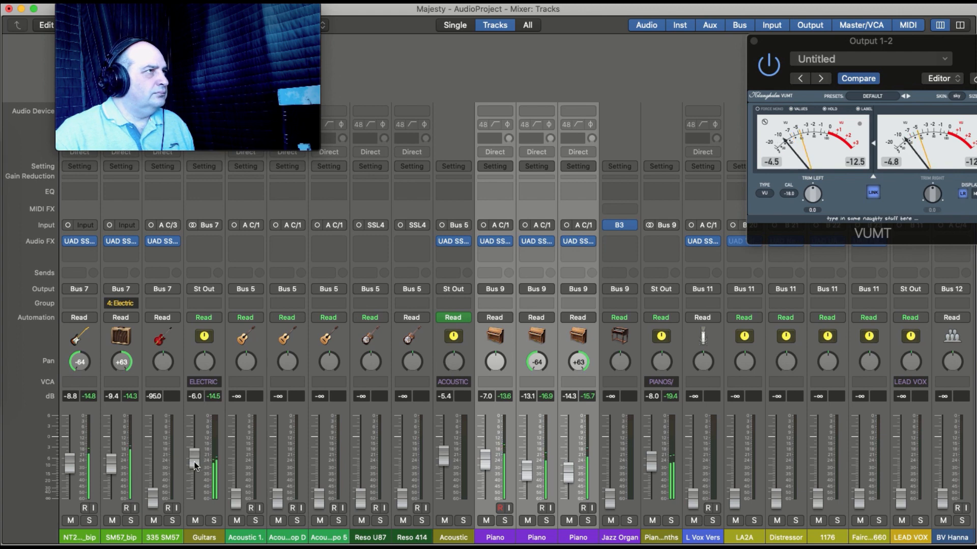
# Raise the 335 SM57 guitar fader to about -5.8 dB and pan the channel hard right to +63
pyautogui.moveTo(156, 498); pyautogui.dragTo(155, 450)
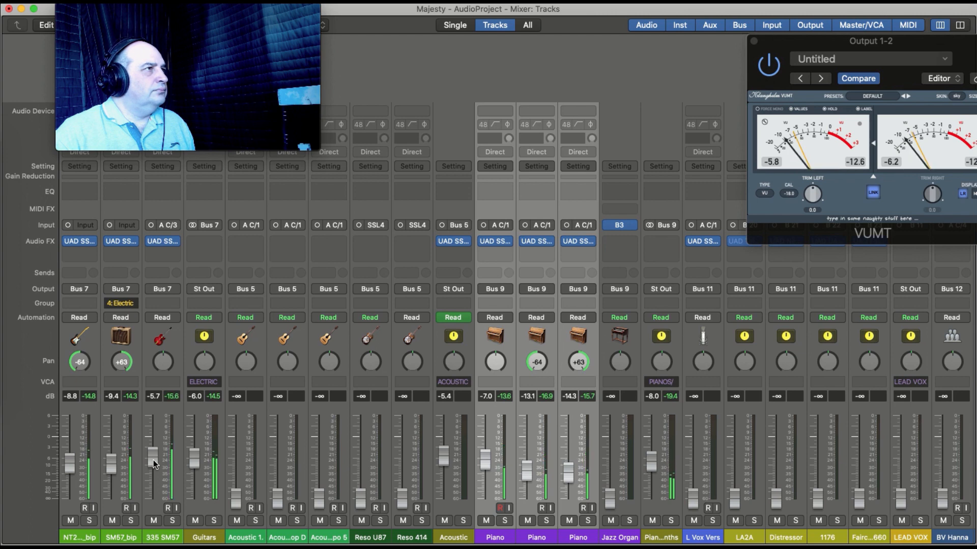
pyautogui.moveTo(163, 362); pyautogui.dragTo(163, 351)
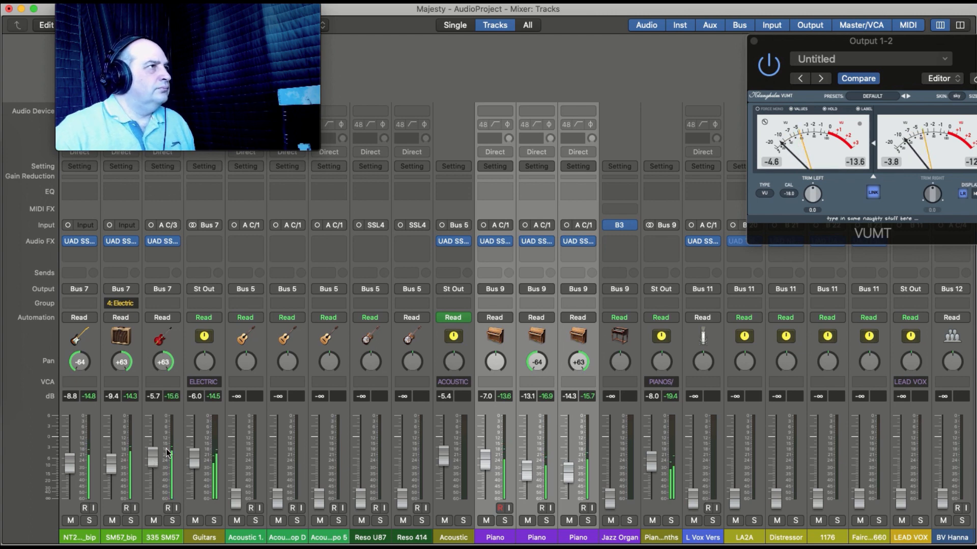
pyautogui.moveTo(157, 457); pyautogui.dragTo(156, 459)
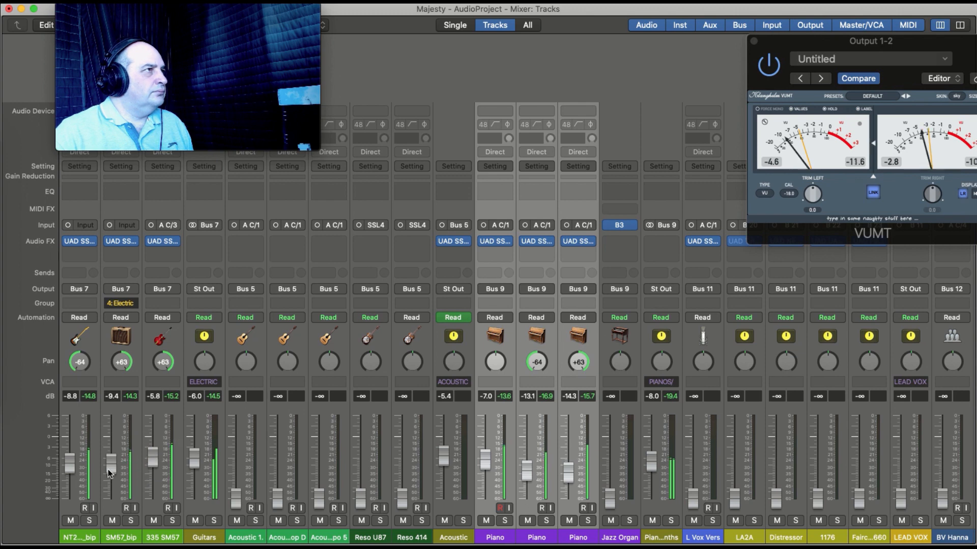
# Reset the BV's bus fader to 0.0 dB
pyautogui.hscroll(15, 463, 462)
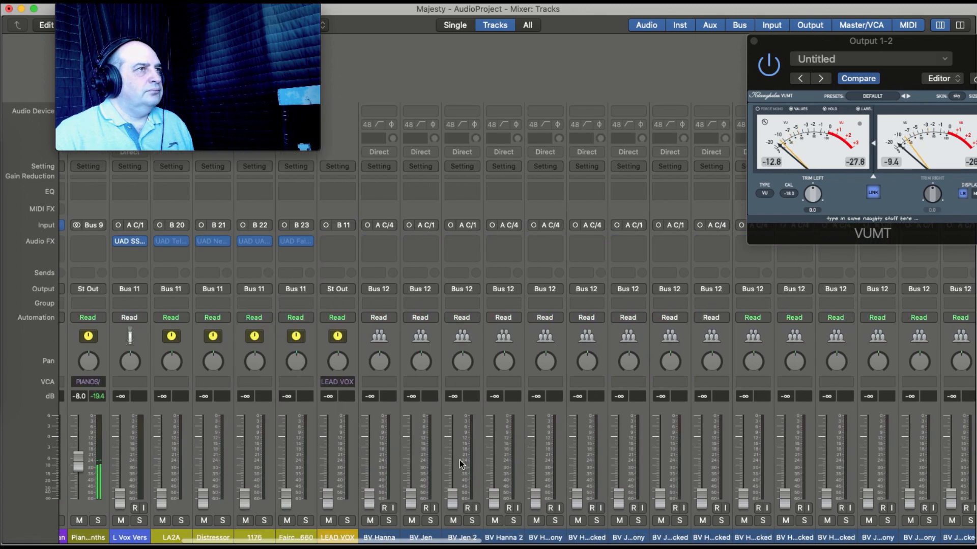
pyautogui.hscroll(1, 459, 459)
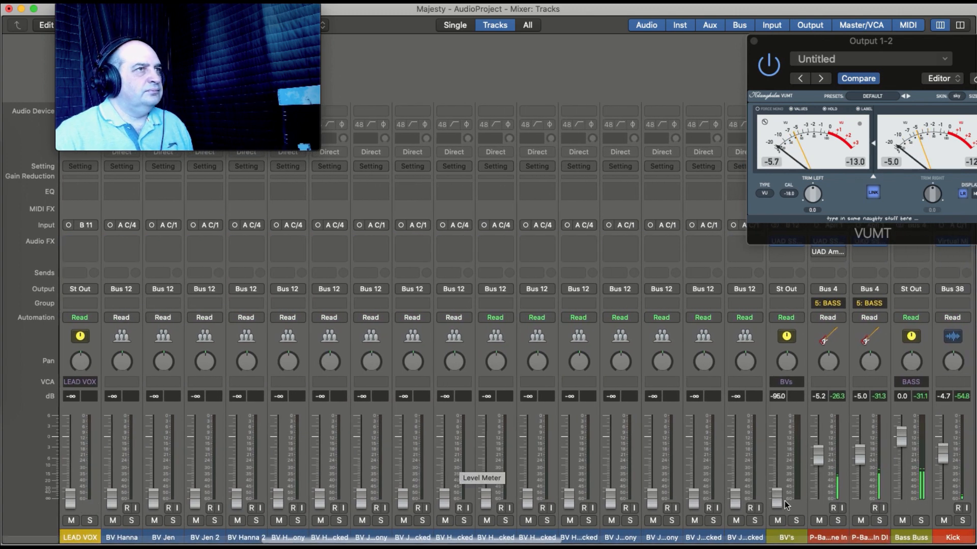
pyautogui.keyDown('alt'); pyautogui.click(777, 503); pyautogui.keyUp('alt')
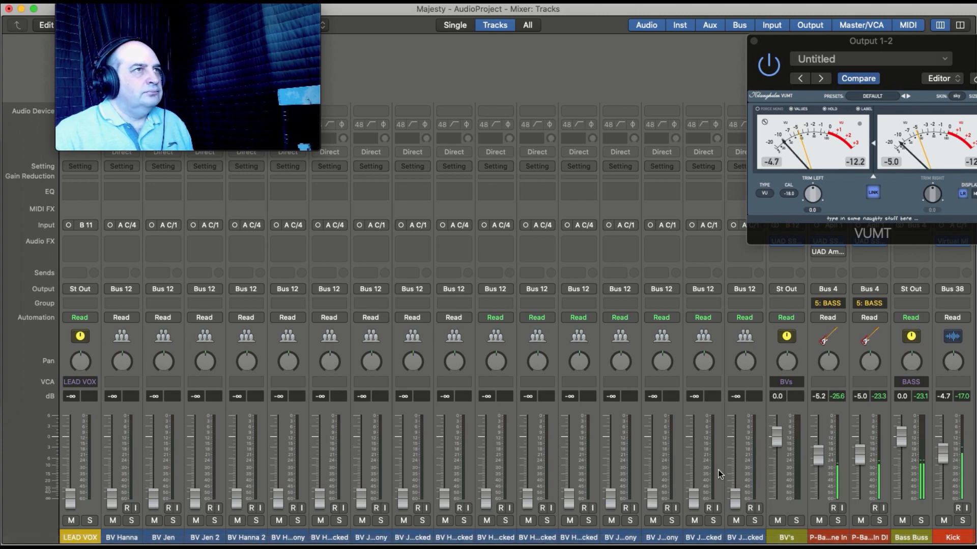
# Raise the first eight backing vocal channels together to about -17.4 dB during playback, leaving only the eighth selected
pyautogui.hscroll(-2, 227, 529)
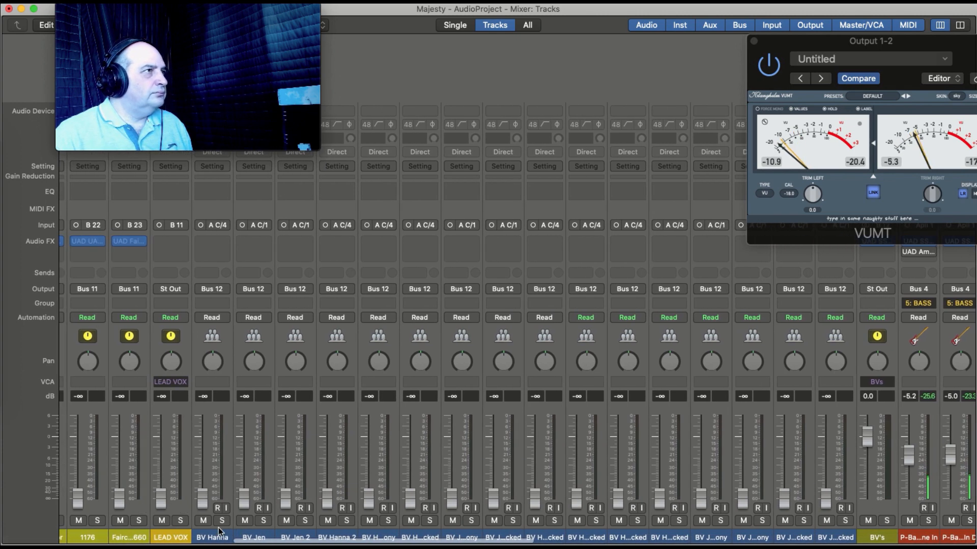
pyautogui.moveTo(211, 526); pyautogui.dragTo(494, 525)
pyautogui.moveTo(200, 502); pyautogui.dragTo(201, 463)
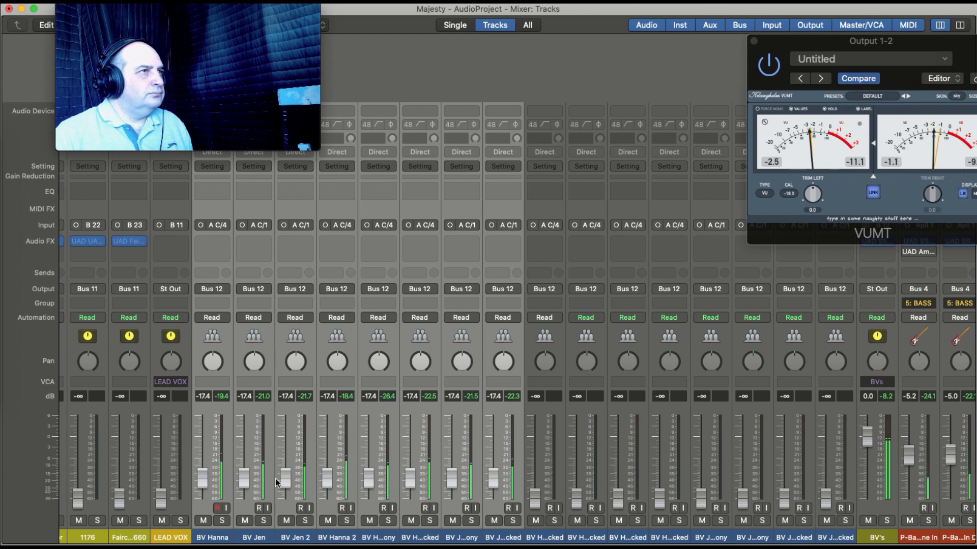
pyautogui.moveTo(538, 493); pyautogui.dragTo(537, 518)
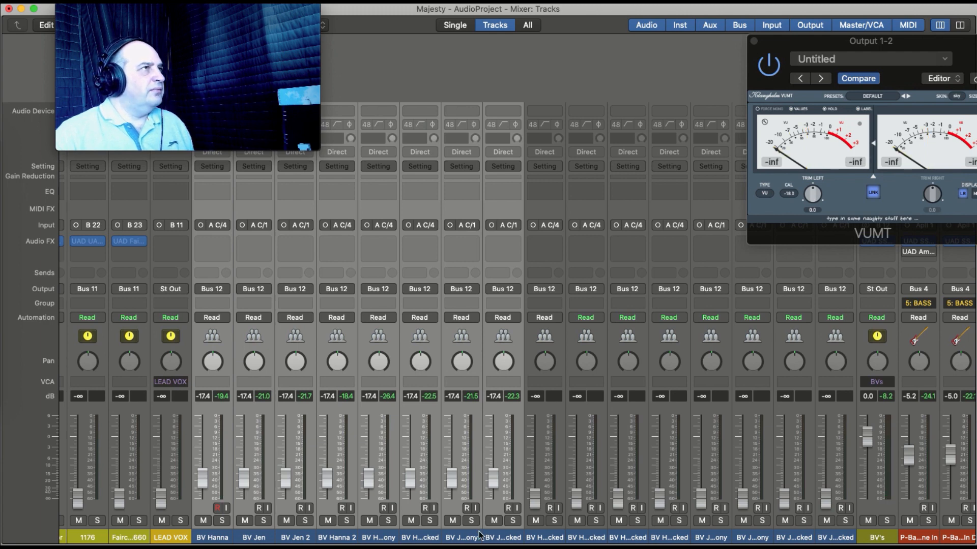
pyautogui.click(493, 514)
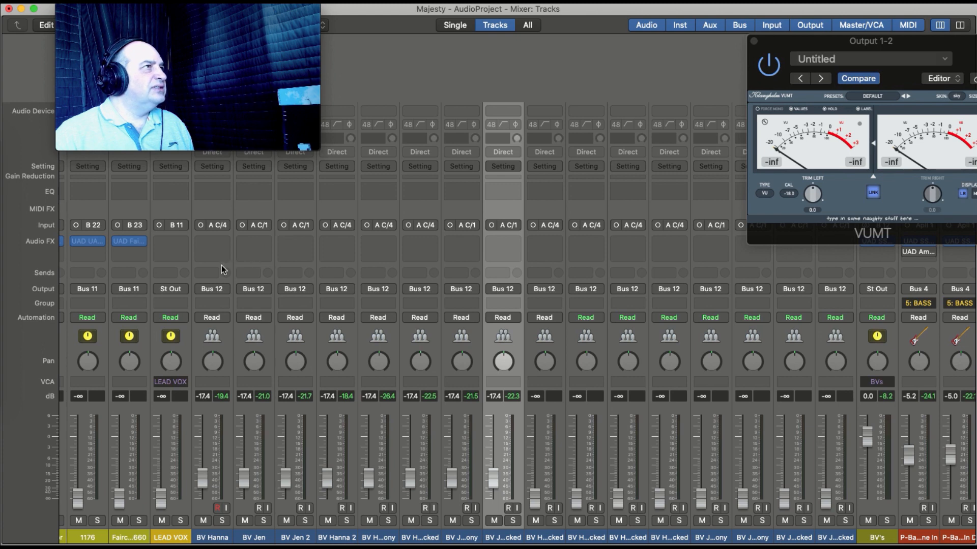
# Insert a Utility Gain plug-in on the first backing vocal channel
pyautogui.click(223, 244)
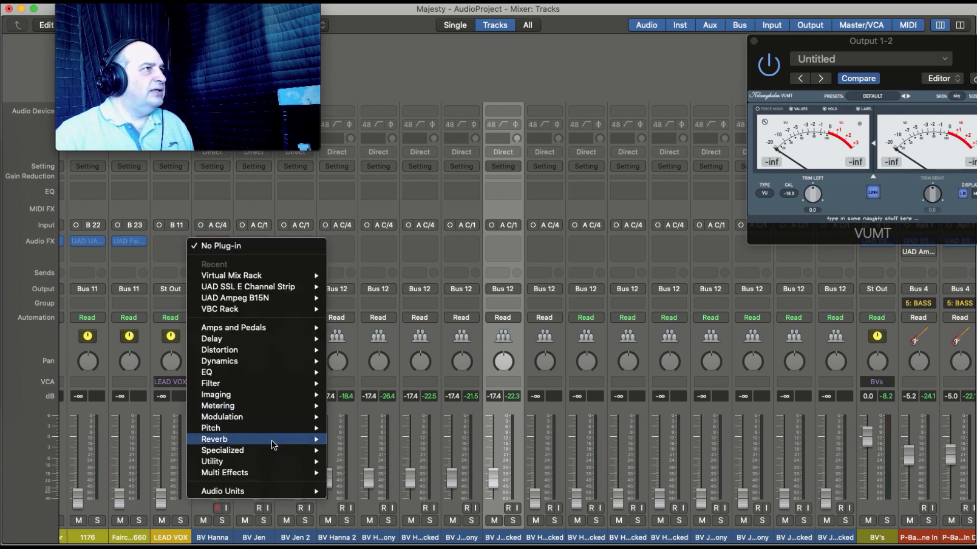
pyautogui.moveTo(268, 462)
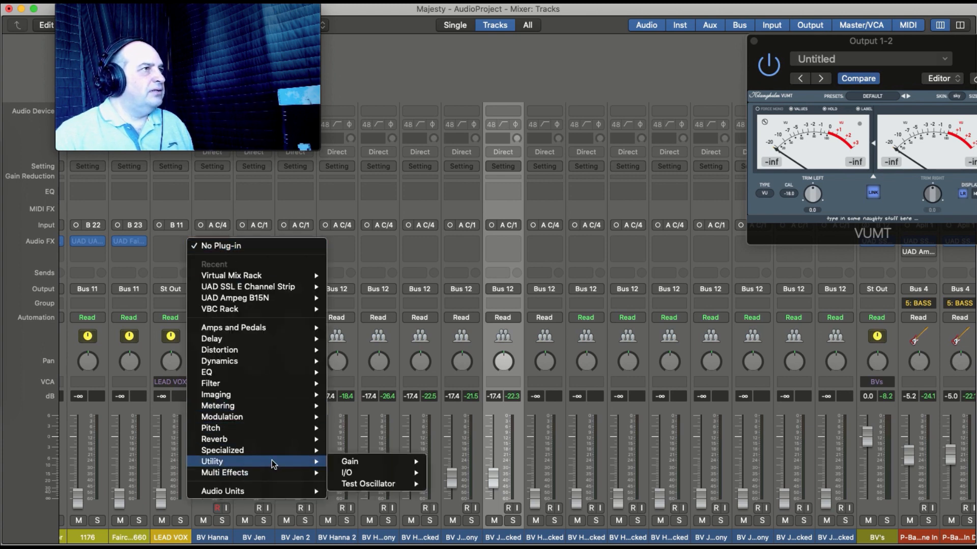
pyautogui.moveTo(351, 462)
pyautogui.click(447, 462)
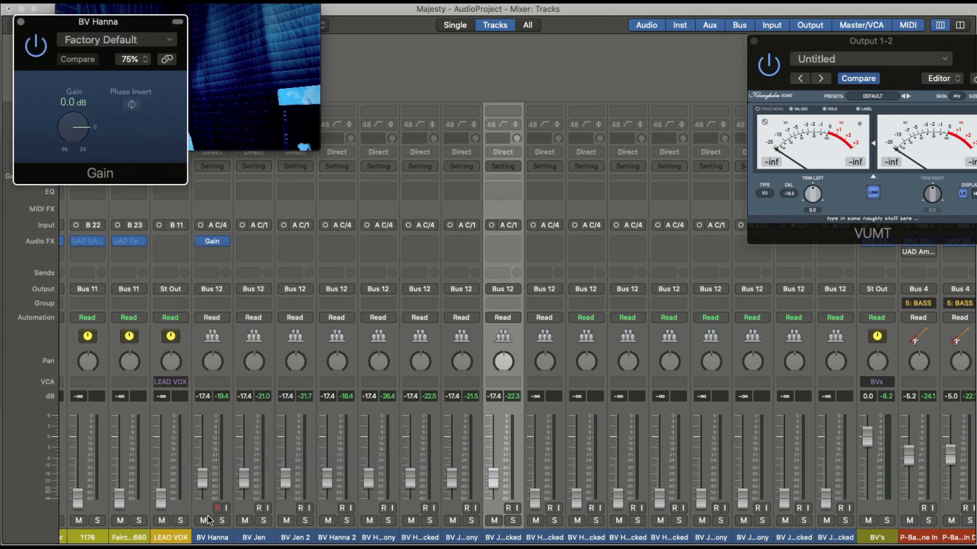
# During playback, solo the first backing vocal, trim its Gain plug-in to about -12.6 dB, raise its fader to -8.8 dB, and unsolo it
pyautogui.press('space')
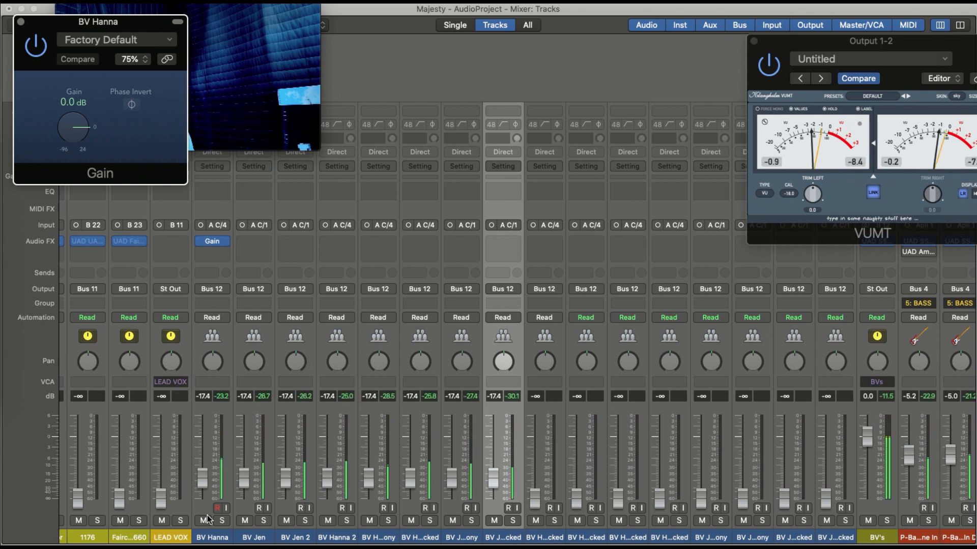
pyautogui.moveTo(85, 139)
pyautogui.mouseDown()
pyautogui.moveTo(85, 151)
pyautogui.moveTo(81, 133)
pyautogui.mouseUp()
pyautogui.click(222, 520)
pyautogui.moveTo(203, 478); pyautogui.dragTo(203, 462)
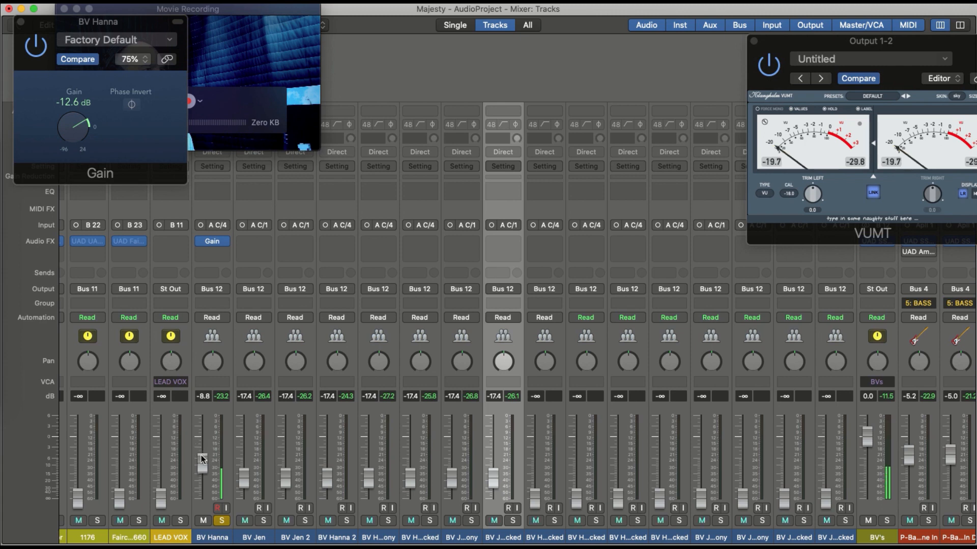
pyautogui.moveTo(81, 129); pyautogui.dragTo(82, 133)
pyautogui.click(21, 21)
pyautogui.click(221, 520)
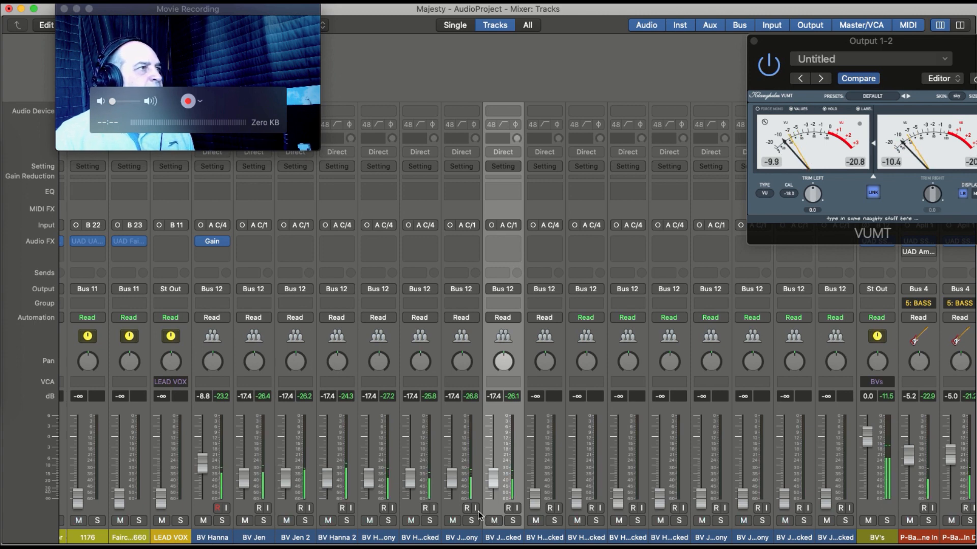
pyautogui.moveTo(216, 243)
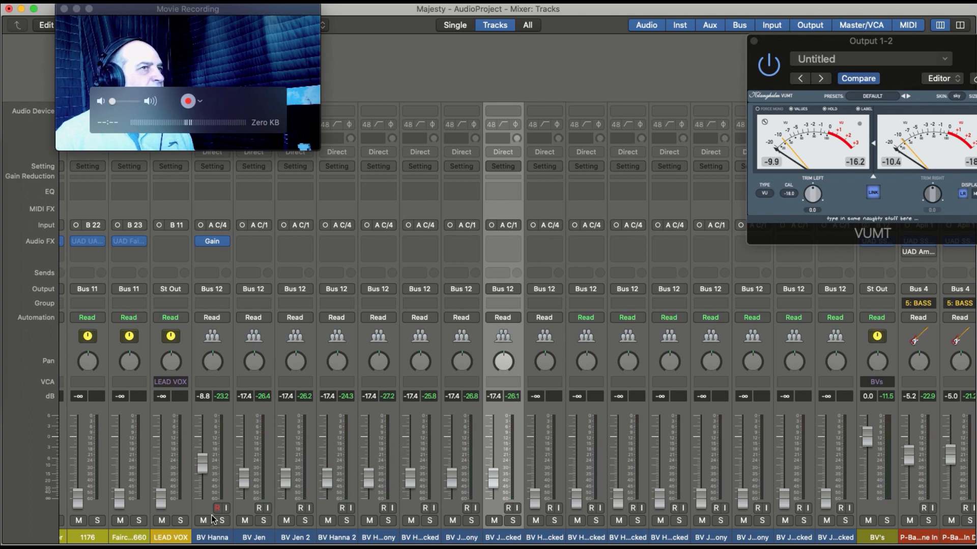
pyautogui.scroll(1, 884, 456)
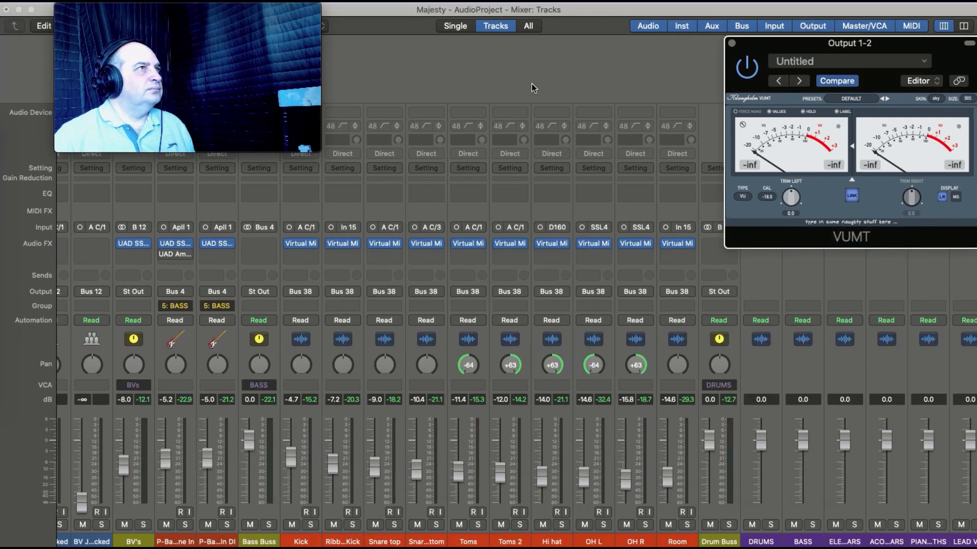
# Resume playback and lower the Bass Buss fader to about -1.4 dB
pyautogui.press('space')
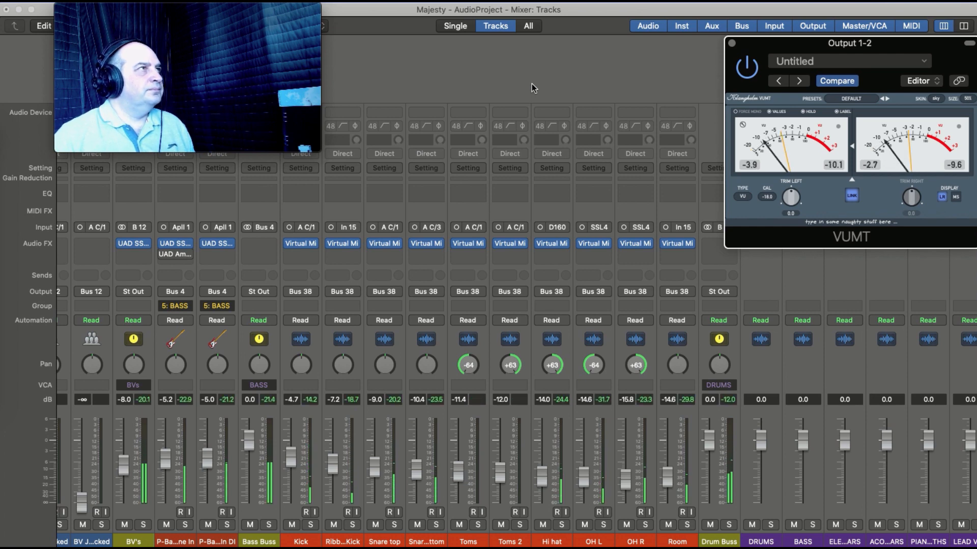
pyautogui.hscroll(-3, 465, 304)
pyautogui.hscroll(-3, 480, 277)
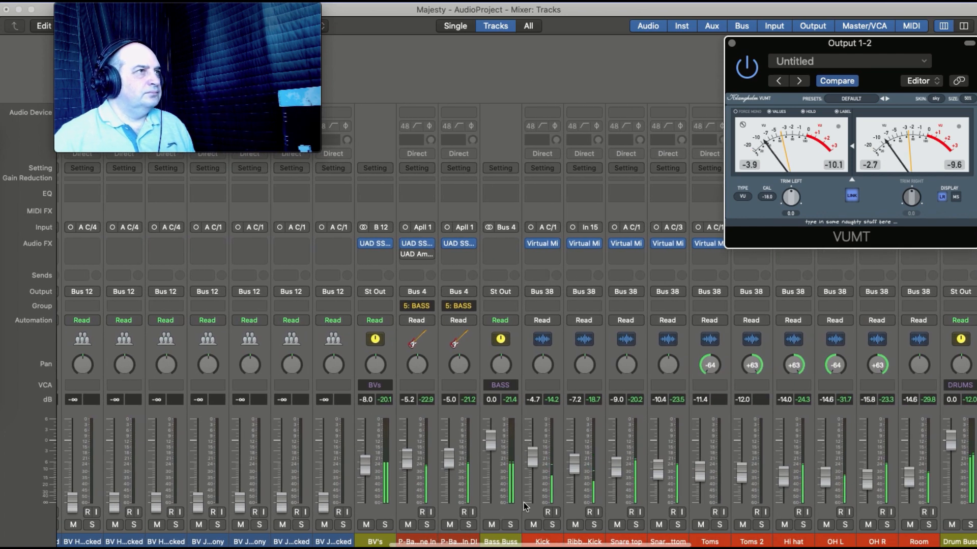
pyautogui.click(491, 442)
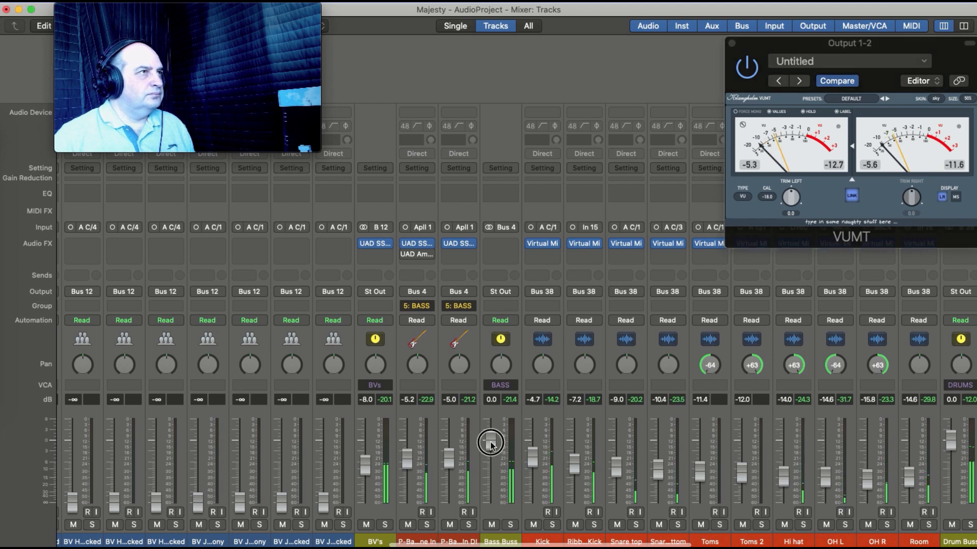
pyautogui.moveTo(491, 442); pyautogui.dragTo(497, 454)
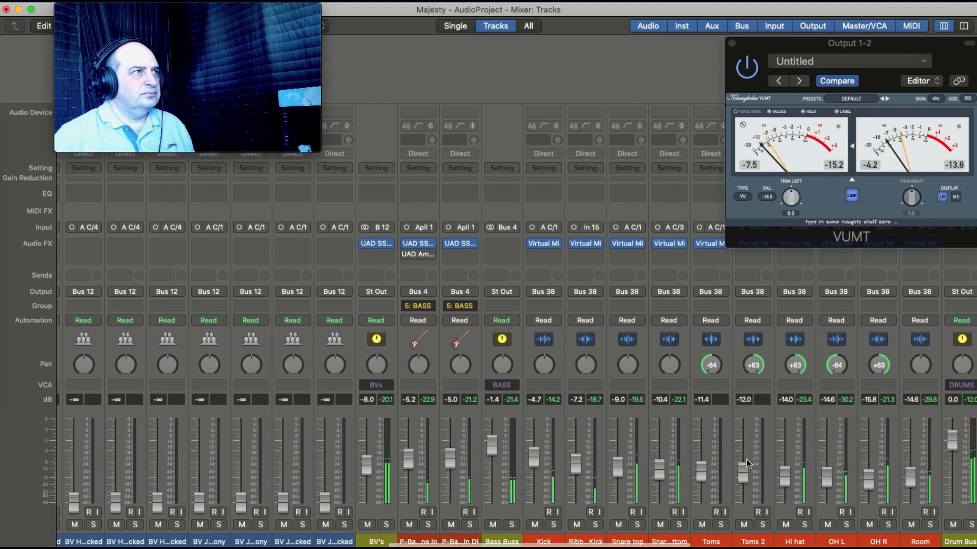
# Raise the piano and synths bus fader to about -4.6 dB
pyautogui.hscroll(-5, 779, 466)
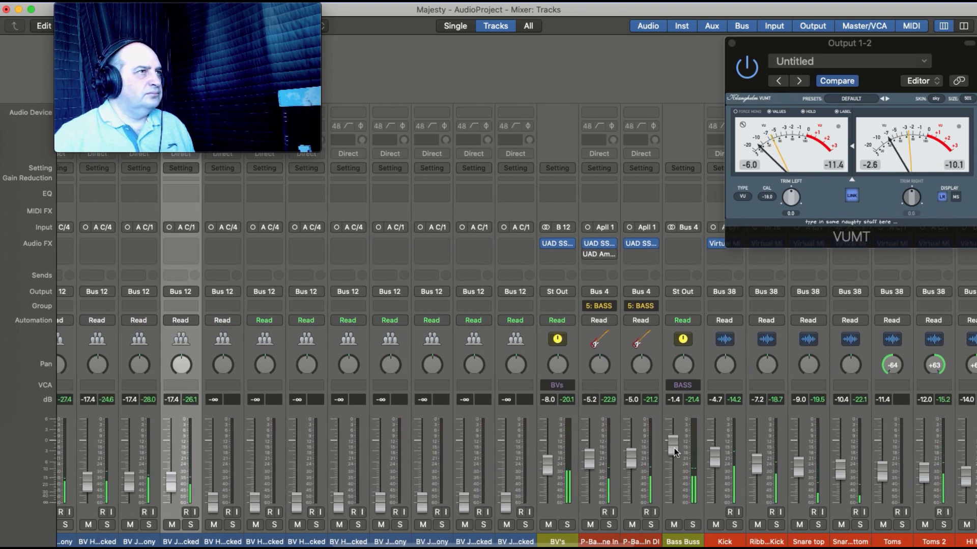
pyautogui.hscroll(-5, 658, 452)
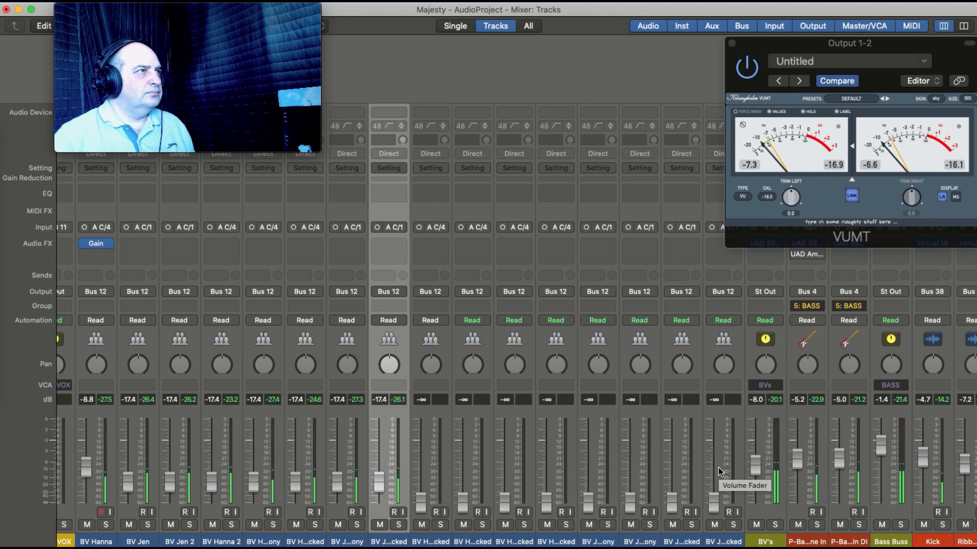
pyautogui.hscroll(-15, 718, 471)
pyautogui.hscroll(-4, 717, 471)
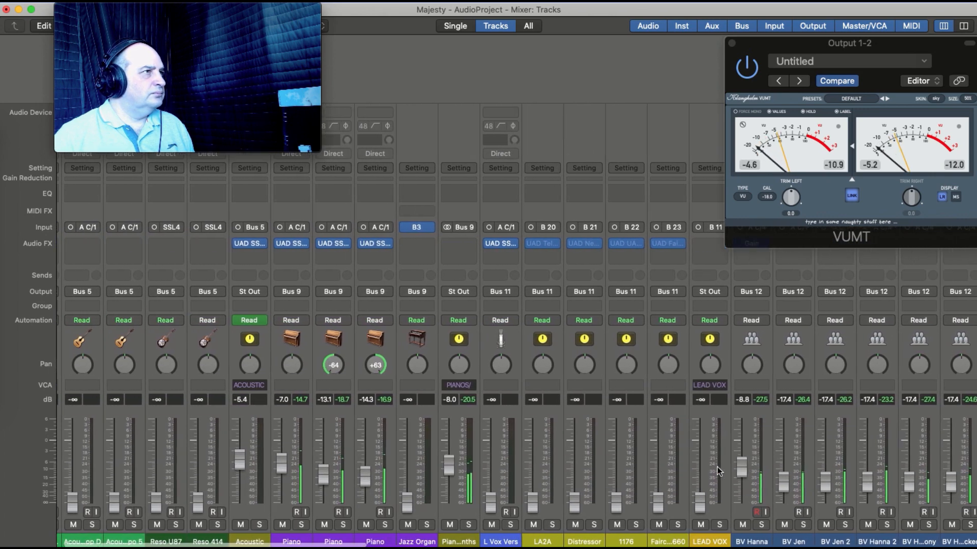
pyautogui.moveTo(518, 468); pyautogui.dragTo(520, 455)
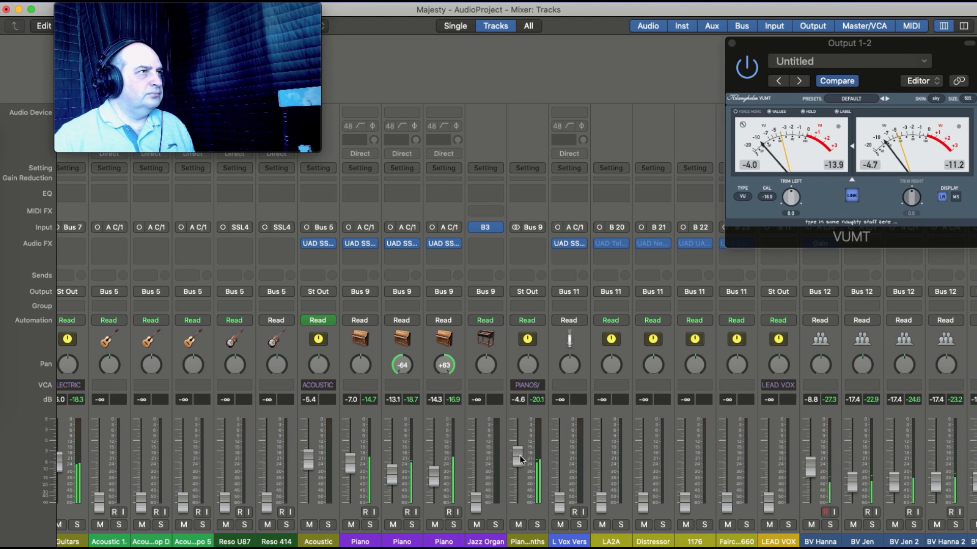
# Check the backing vocal, bass, drum, effects and stereo output strips against the output meter during playback
pyautogui.hscroll(15, 660, 461)
pyautogui.hscroll(15, 658, 465)
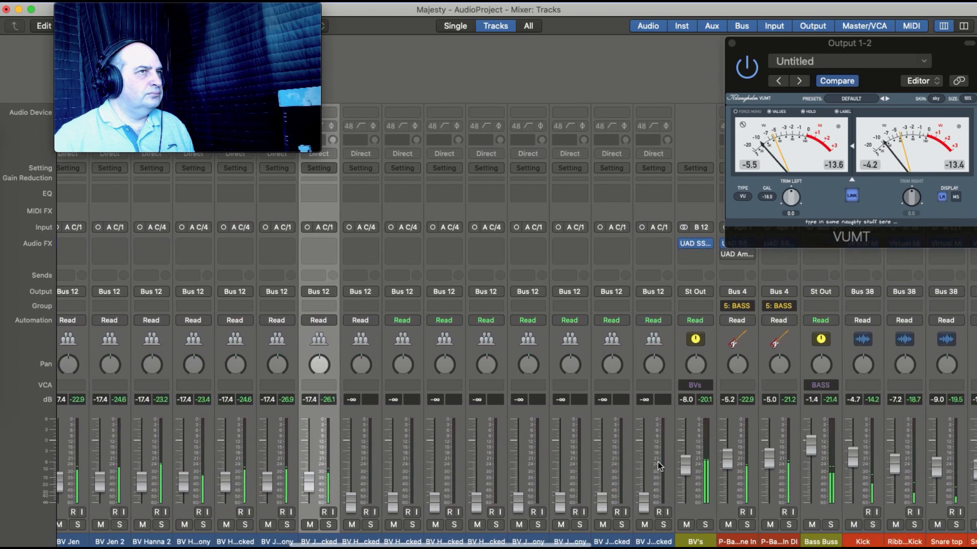
pyautogui.hscroll(3, 659, 466)
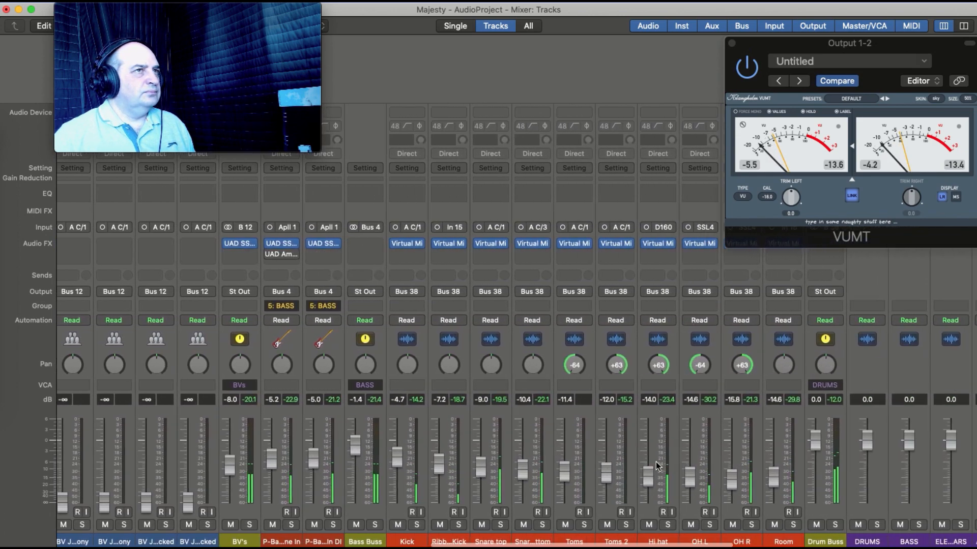
pyautogui.hscroll(19, 657, 465)
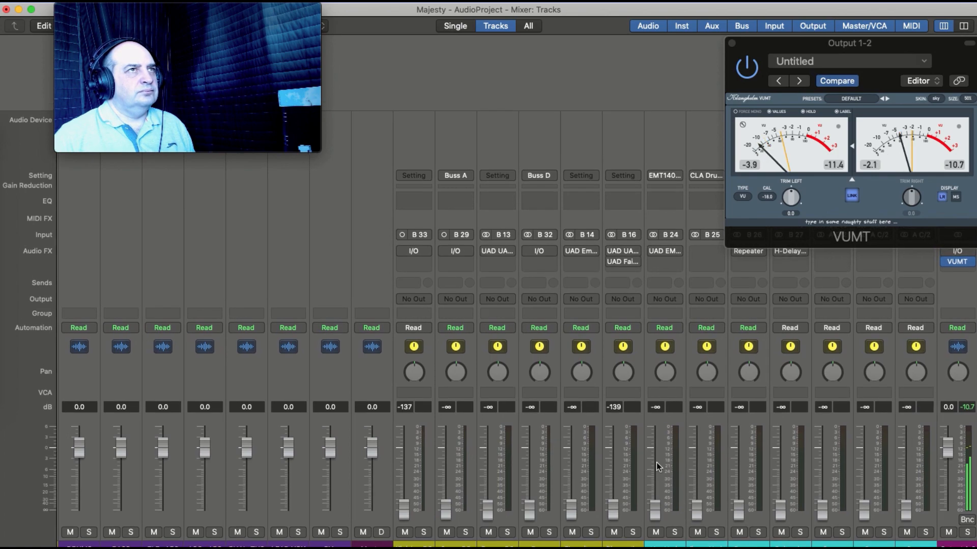
pyautogui.hscroll(-1, 656, 462)
pyautogui.hscroll(-12, 653, 462)
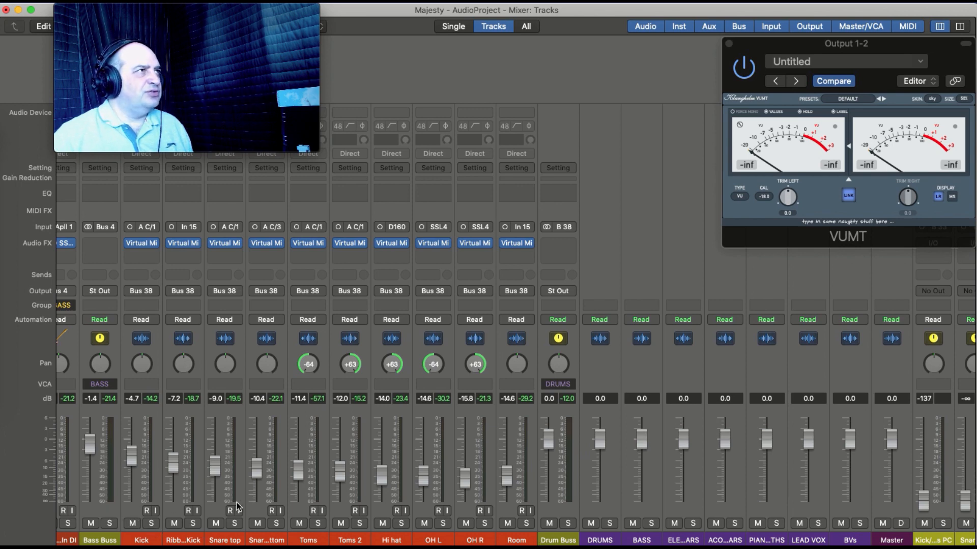
# Review the fader and pan settings of the whole mix, from the electric guitars through the vocals to the drums
pyautogui.hscroll(-3, 334, 524)
pyautogui.hscroll(-15, 332, 524)
pyautogui.hscroll(-12, 321, 513)
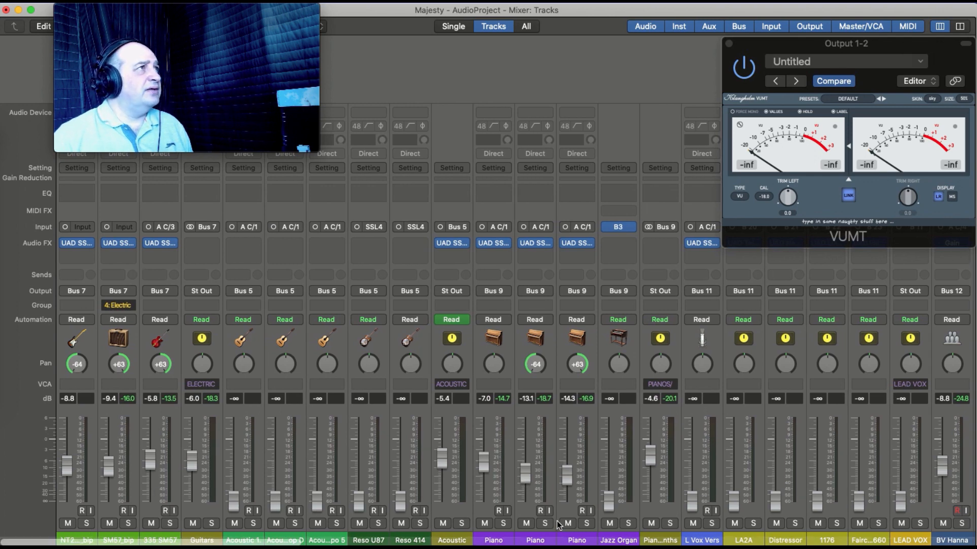
pyautogui.hscroll(1, 546, 513)
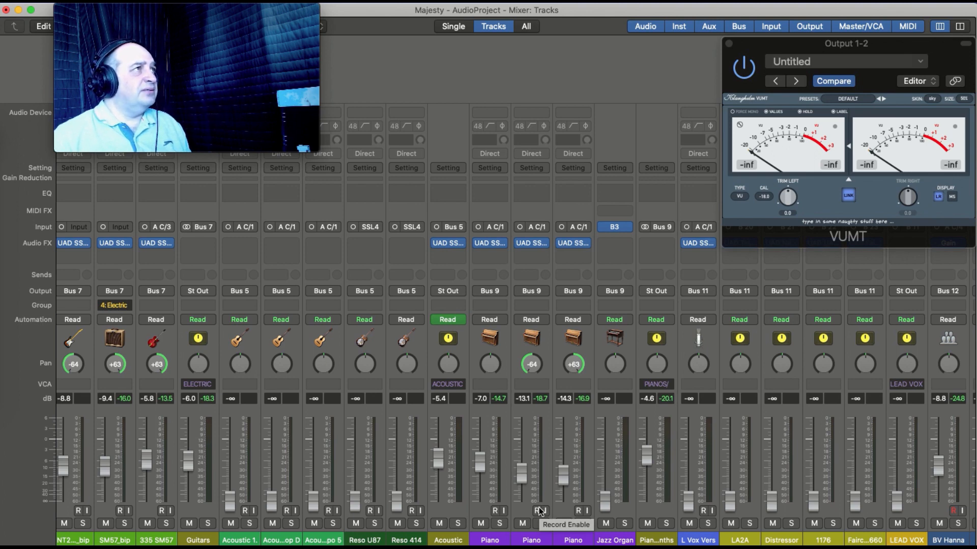
pyautogui.hscroll(5, 544, 501)
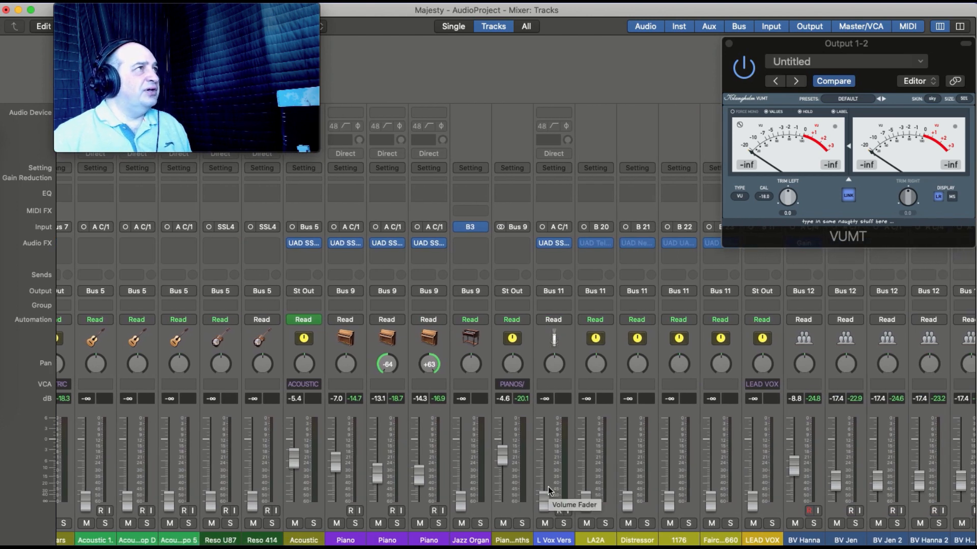
pyautogui.hscroll(4, 548, 491)
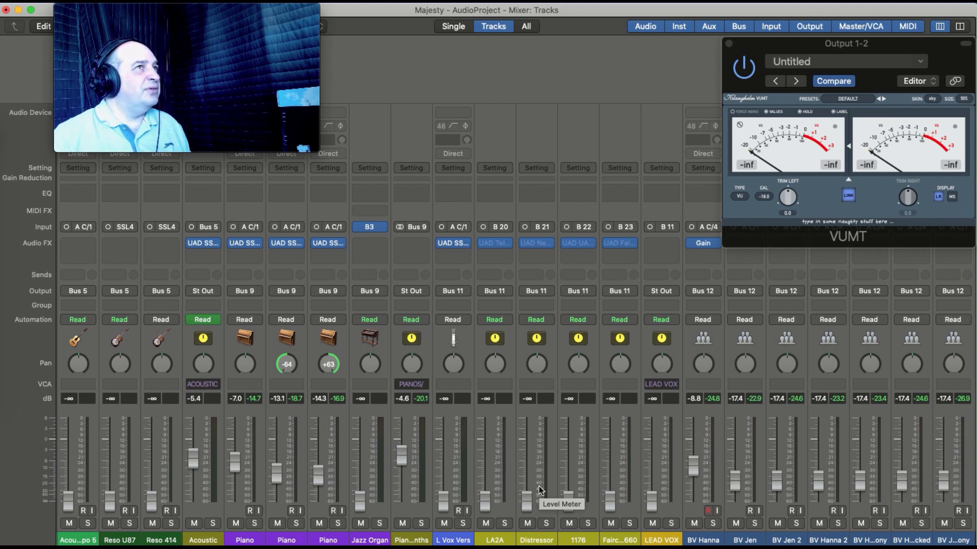
pyautogui.hscroll(6, 544, 487)
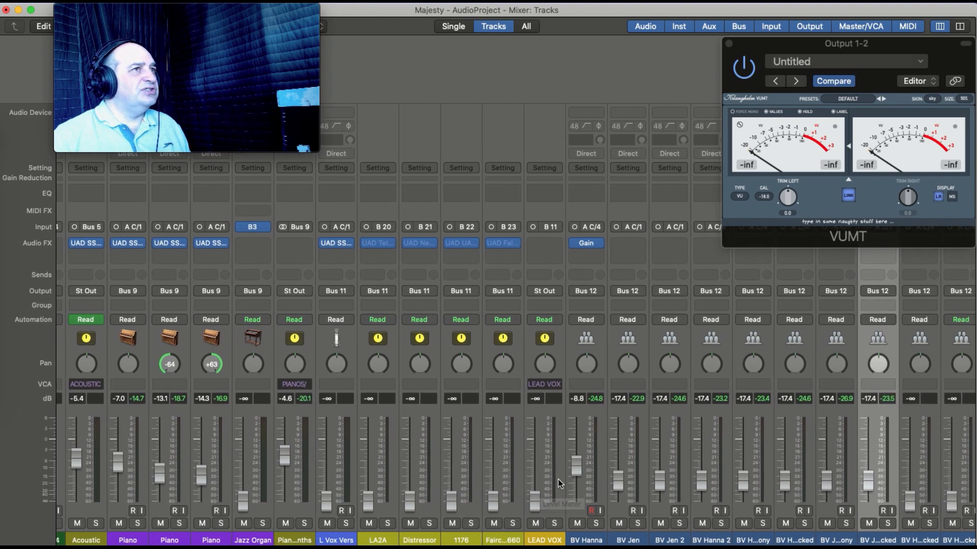
pyautogui.hscroll(10, 558, 483)
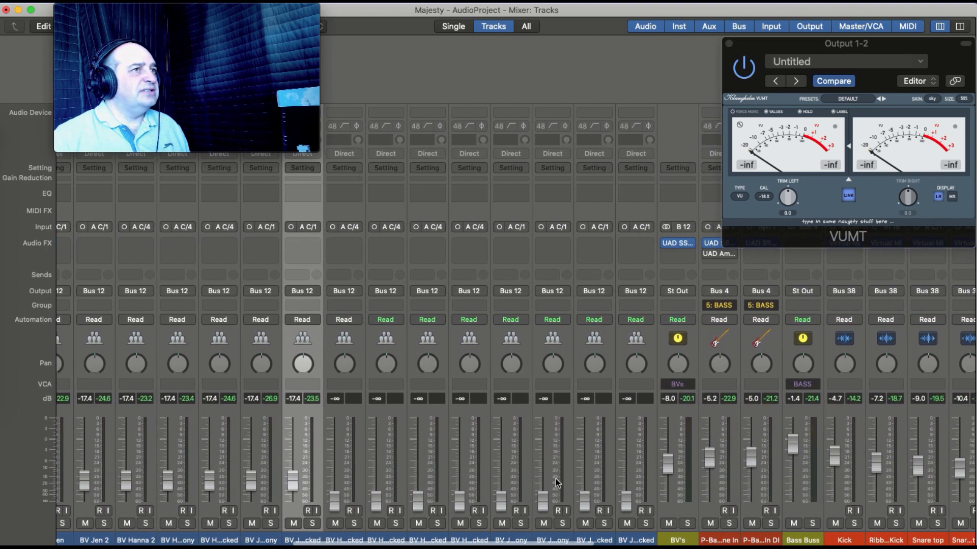
pyautogui.hscroll(-1, 557, 483)
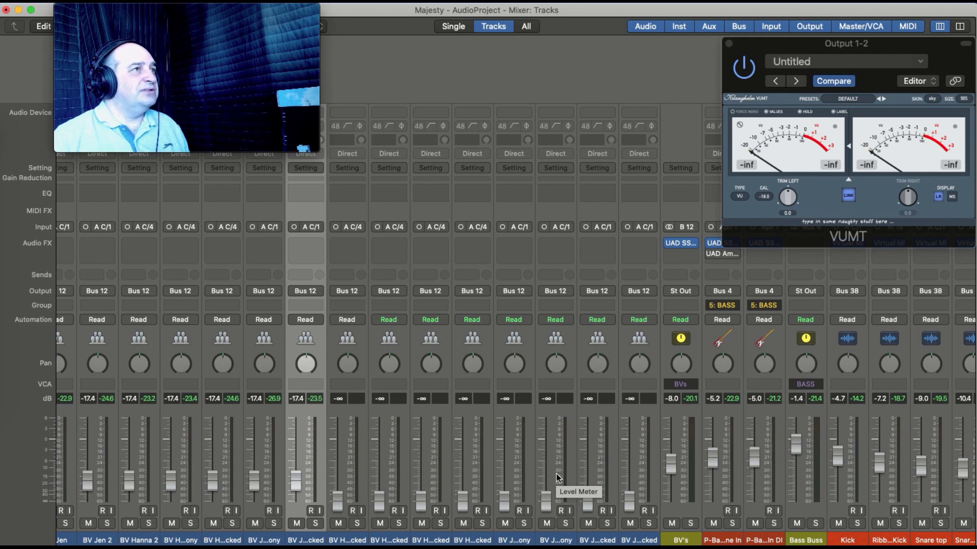
pyautogui.hscroll(5, 534, 463)
pyautogui.hscroll(4, 534, 463)
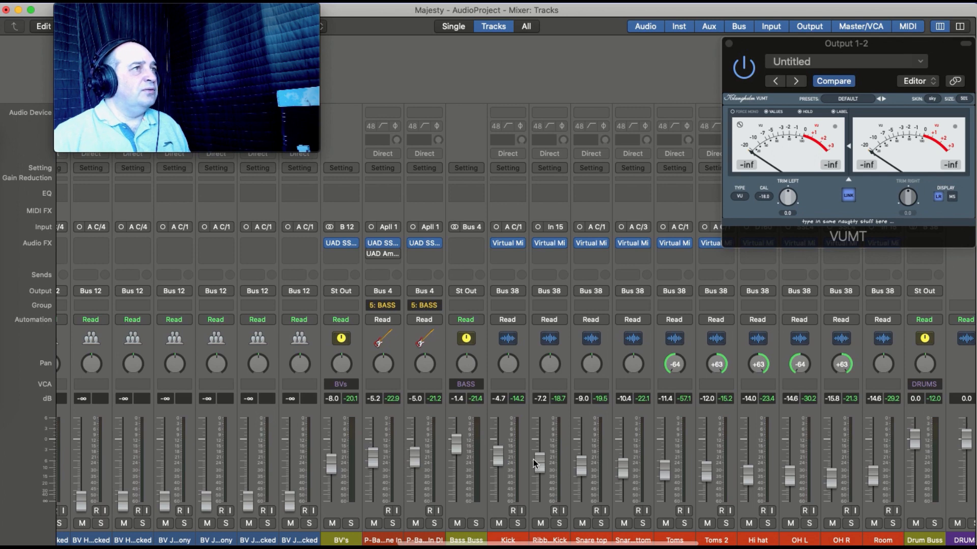